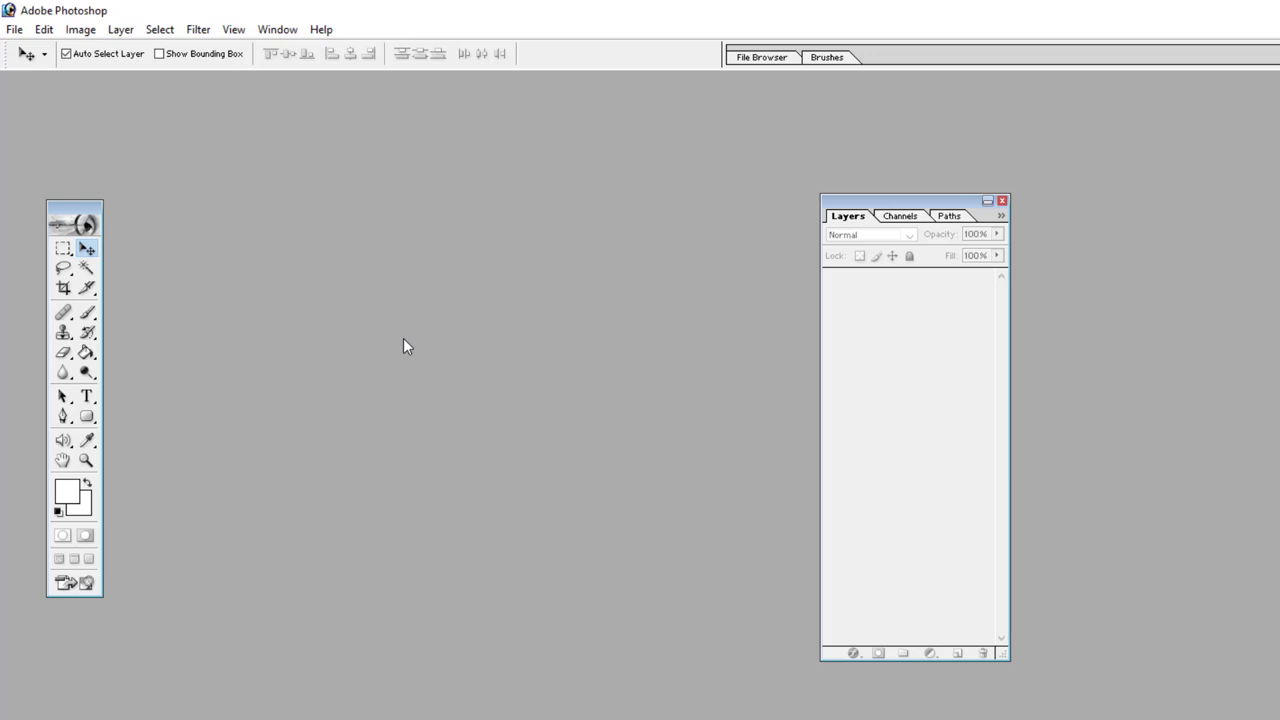
Open pexels-photo-247878.jpeg from the Desktop and reposition its document window
{"action": "left_click", "coordinate": [198, 29]}
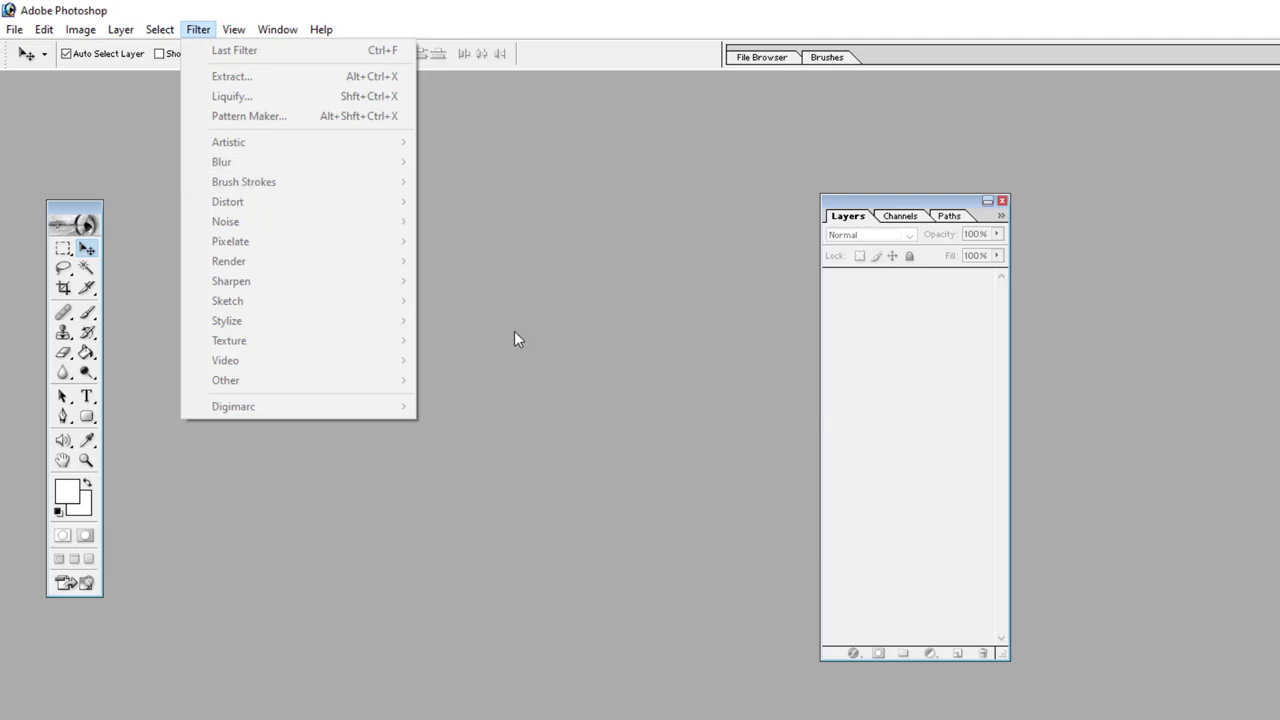
{"action": "key", "text": "Escape"}
{"action": "key", "text": "Escape"}
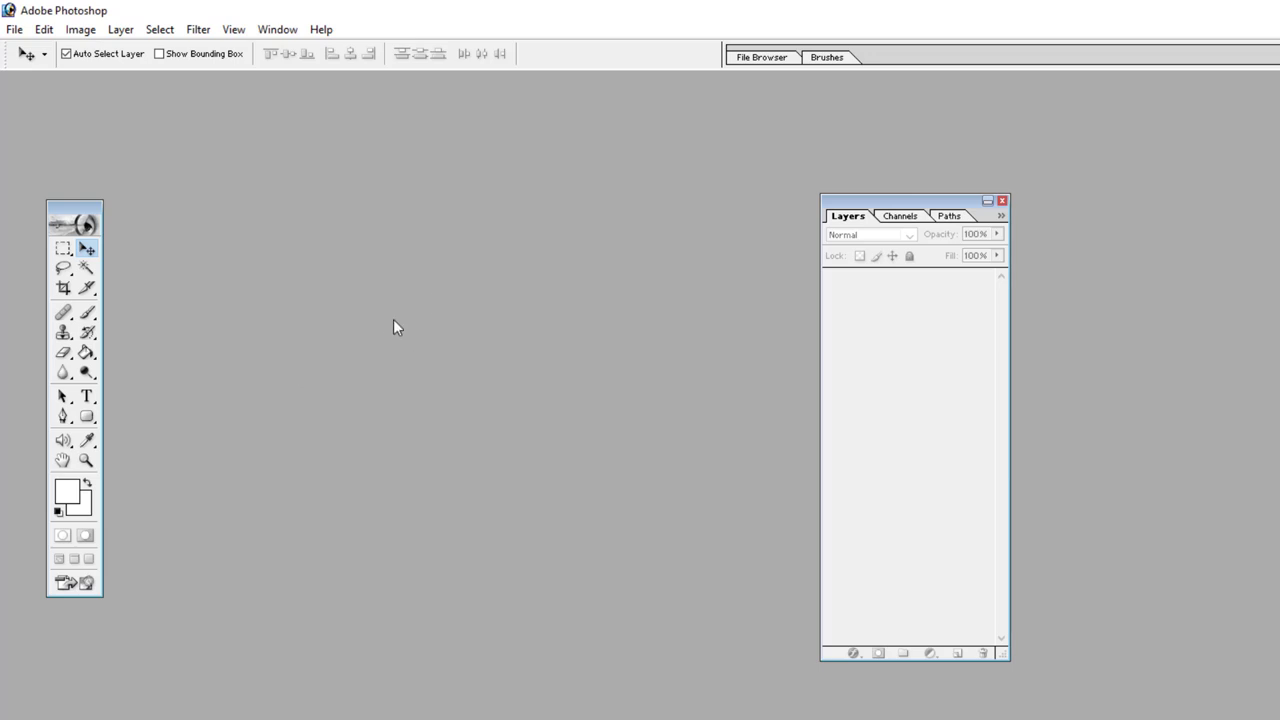
{"action": "key", "text": "ctrl+o"}
{"action": "left_click", "coordinate": [759, 235]}
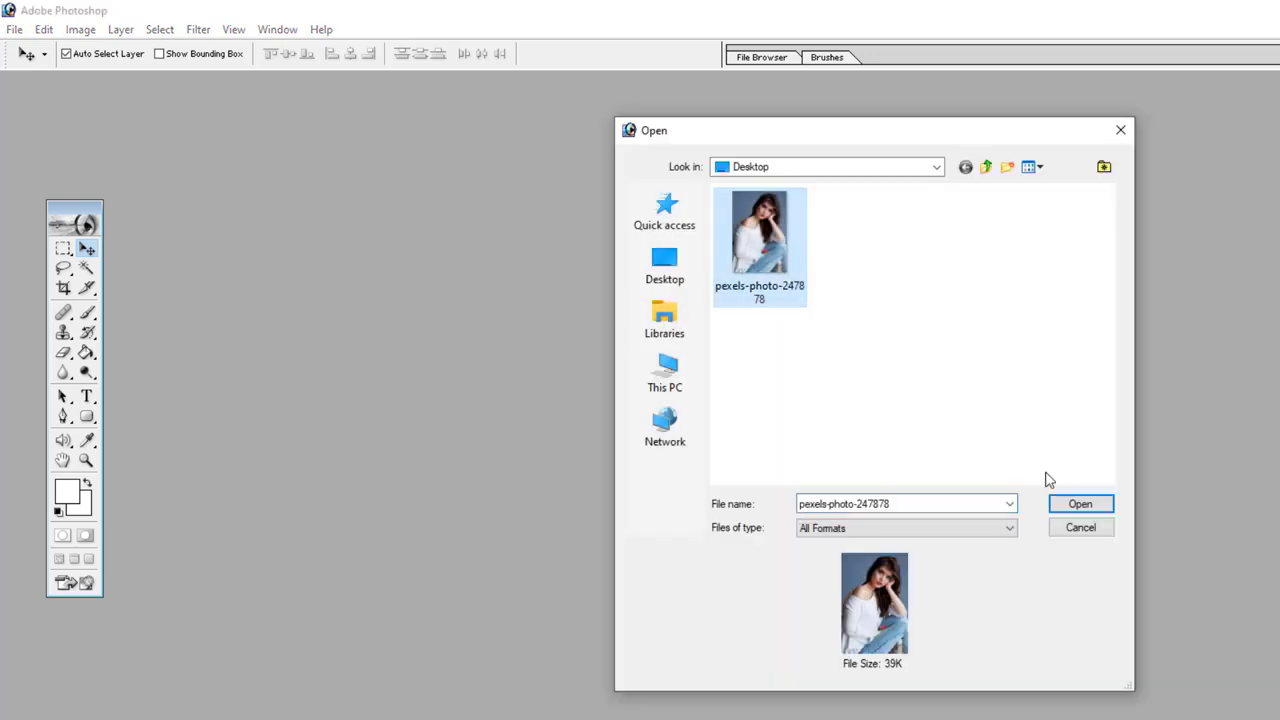
{"action": "left_click", "coordinate": [1080, 504]}
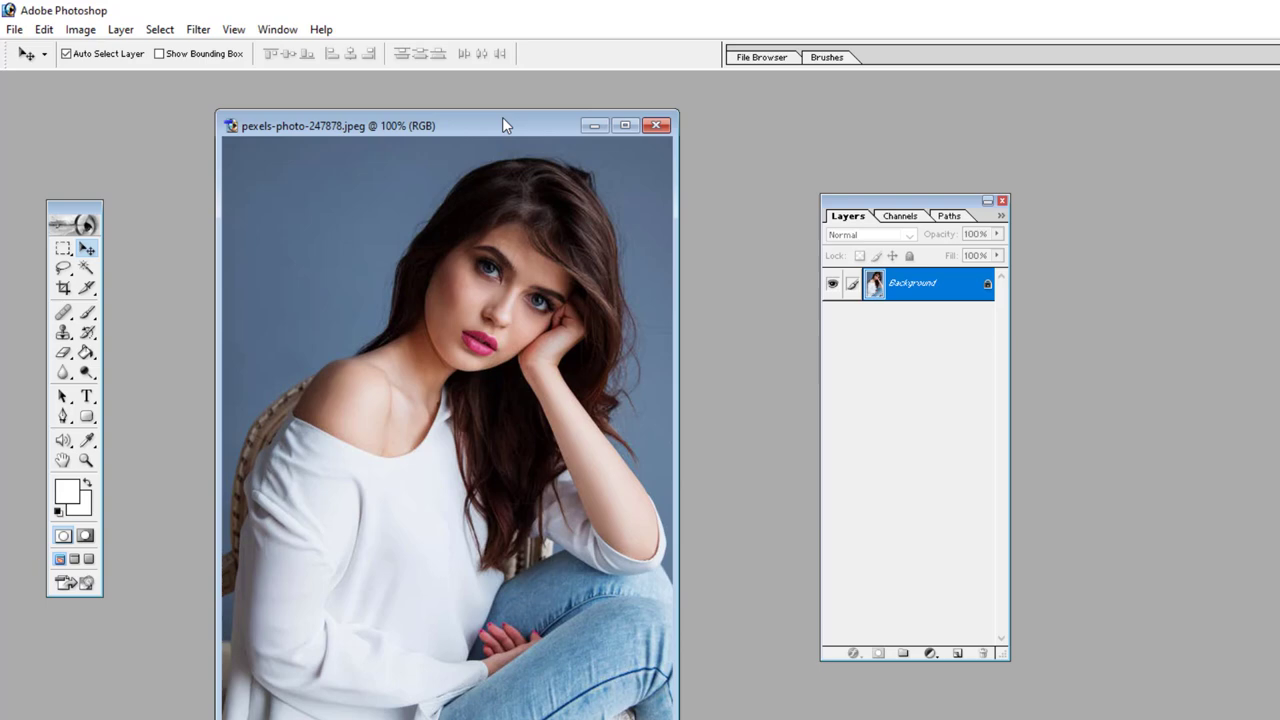
{"action": "left_click_drag", "start_coordinate": [288, 89], "coordinate": [491, 124]}
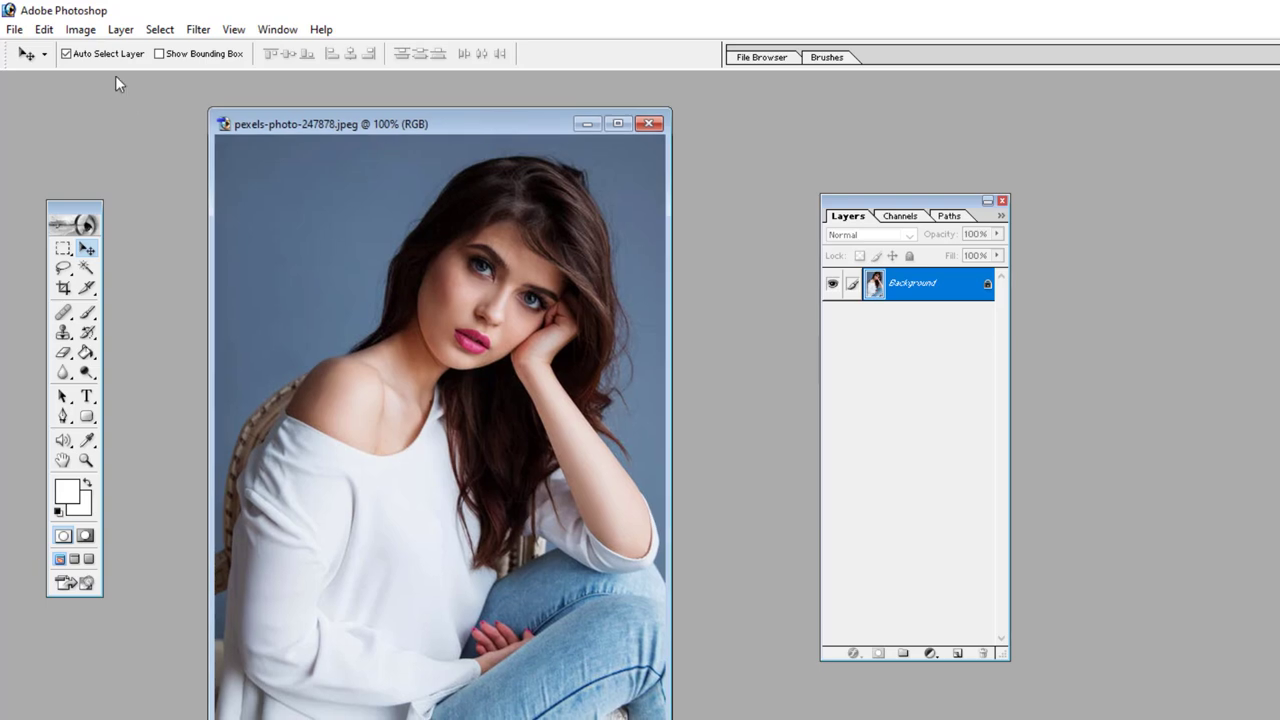
{"action": "left_click", "coordinate": [196, 30]}
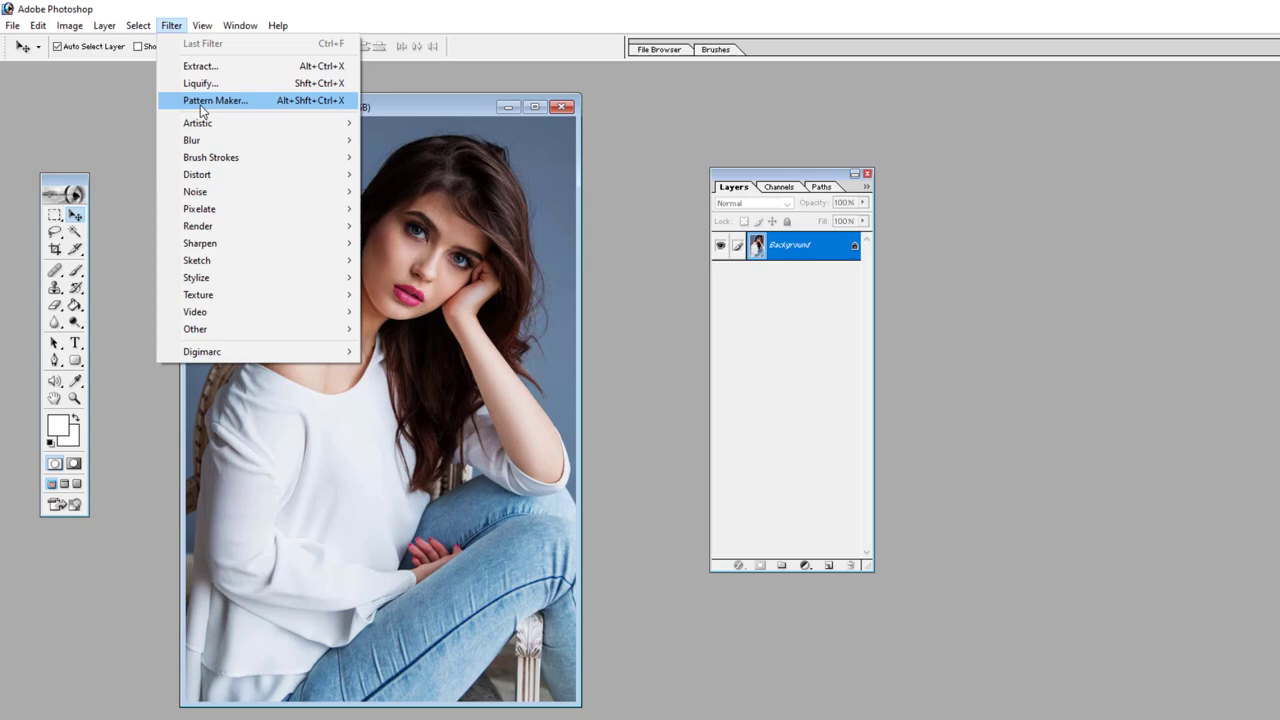
Launch Pattern Maker and mark a 51×50 sample area around the left eye
{"action": "left_click", "coordinate": [201, 104]}
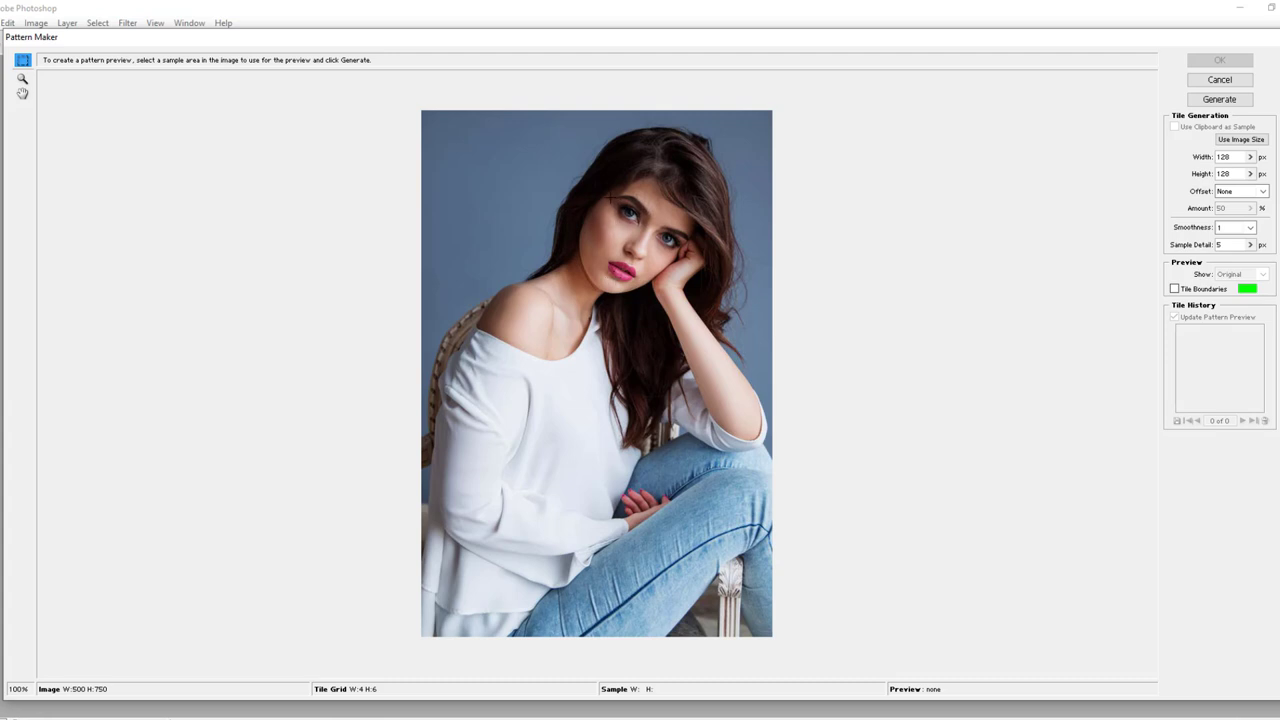
{"action": "left_click_drag", "start_coordinate": [609, 196], "coordinate": [646, 231]}
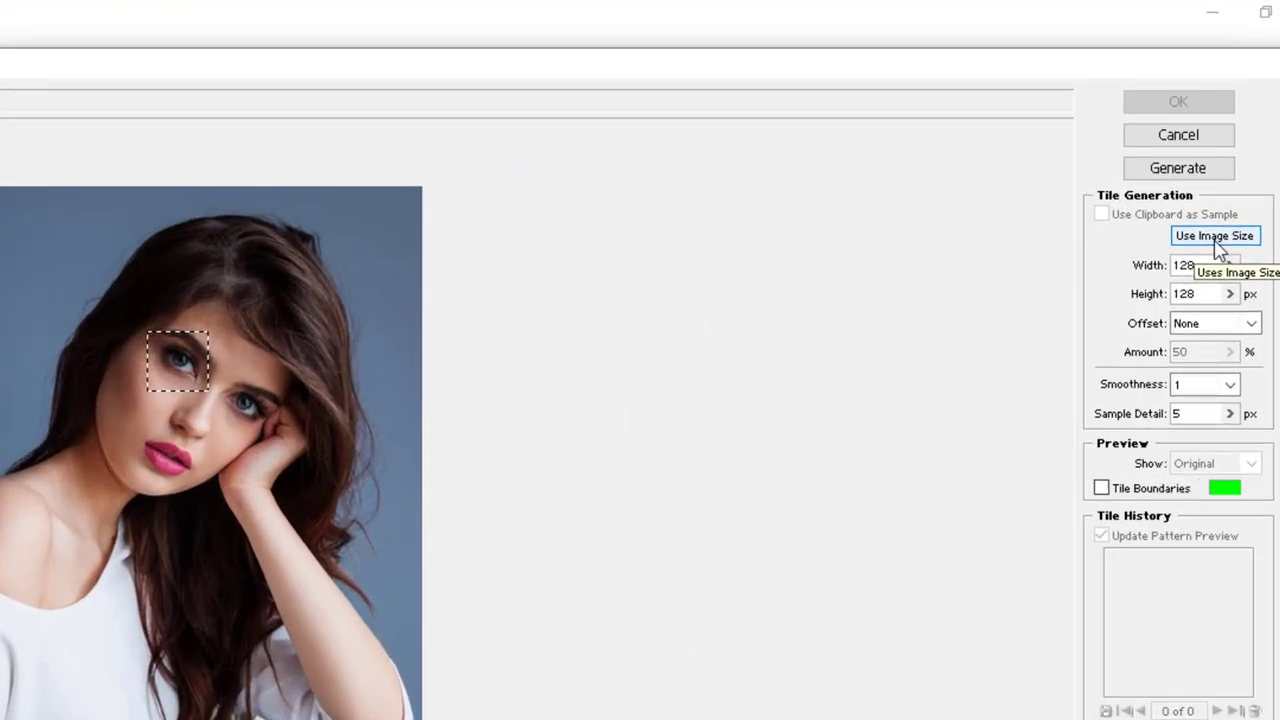
Set the Pattern Maker tile to 150 × 150 px, keeping the offset at None
{"action": "left_click", "coordinate": [1217, 324]}
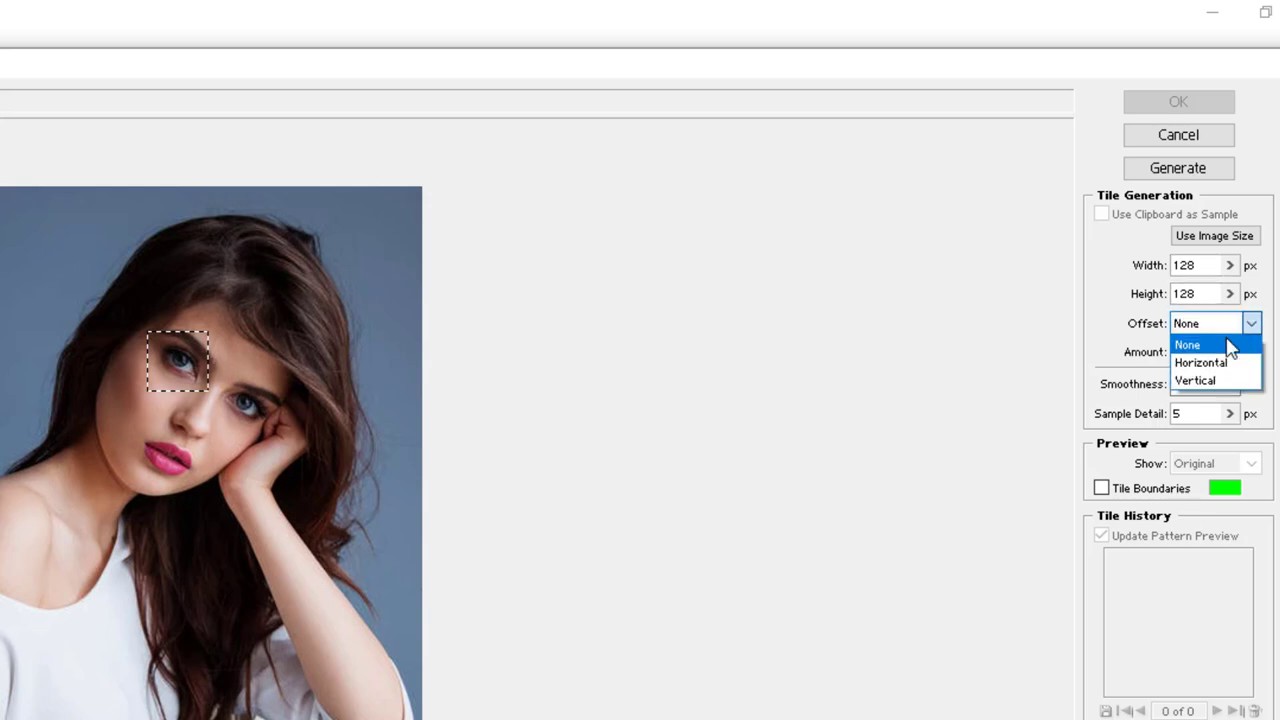
{"action": "left_click", "coordinate": [1217, 318]}
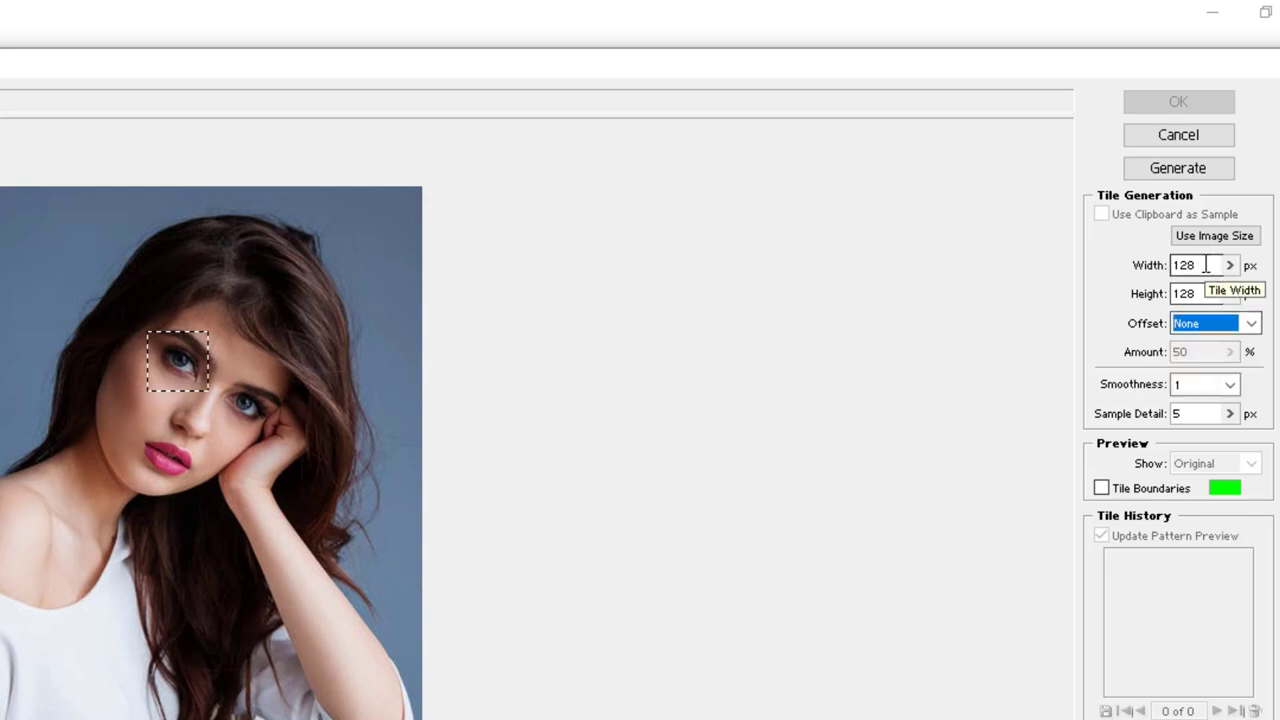
{"action": "left_click", "coordinate": [1190, 266]}
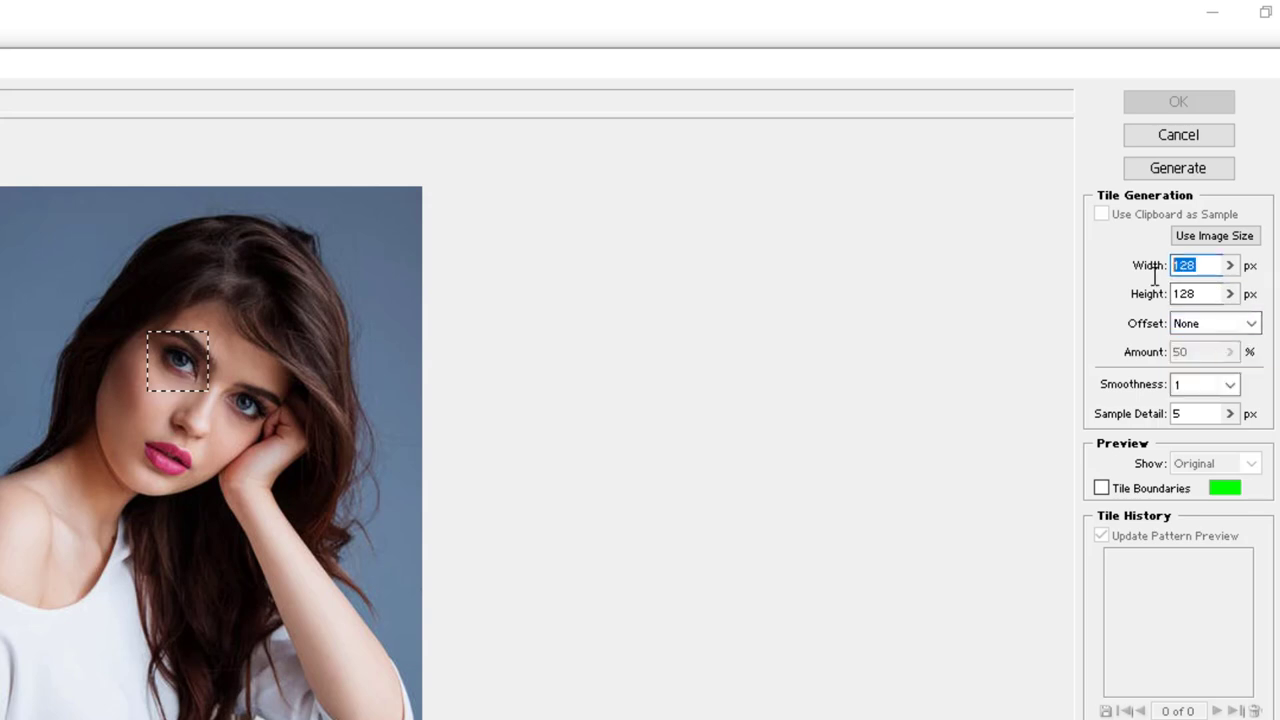
{"action": "type", "text": "150"}
{"action": "left_click", "coordinate": [1182, 300]}
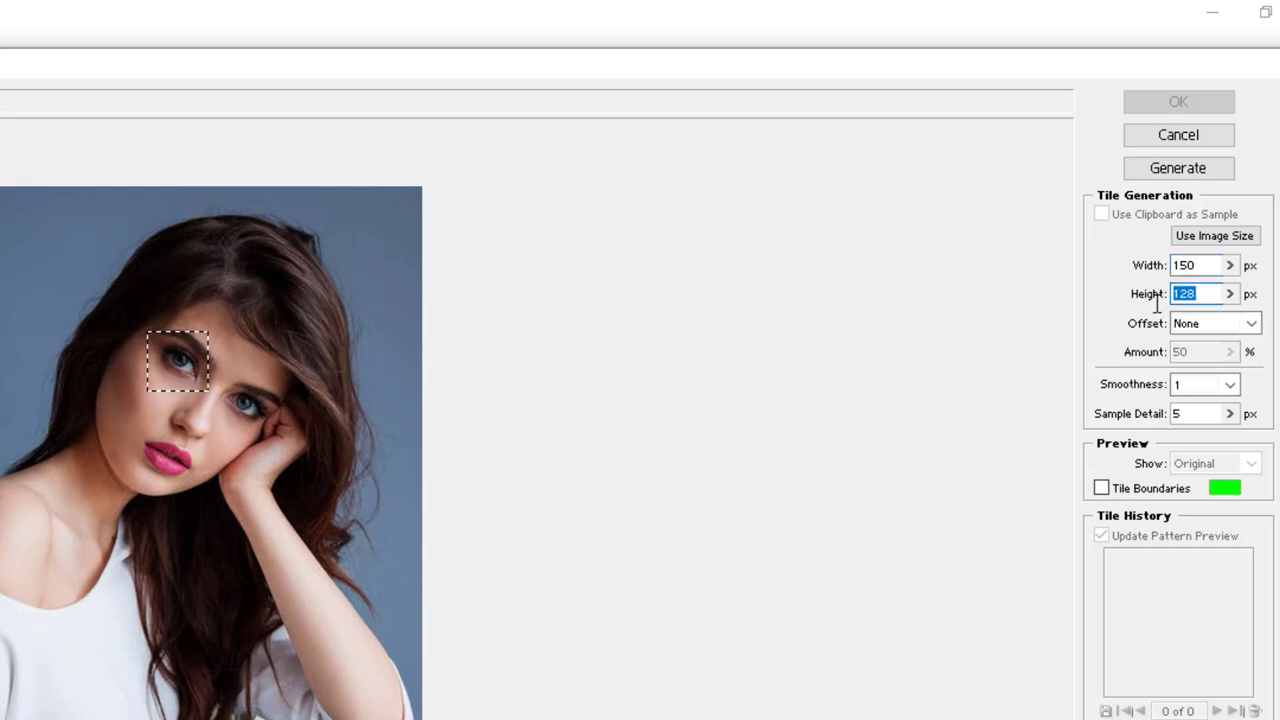
{"action": "type", "text": "150"}
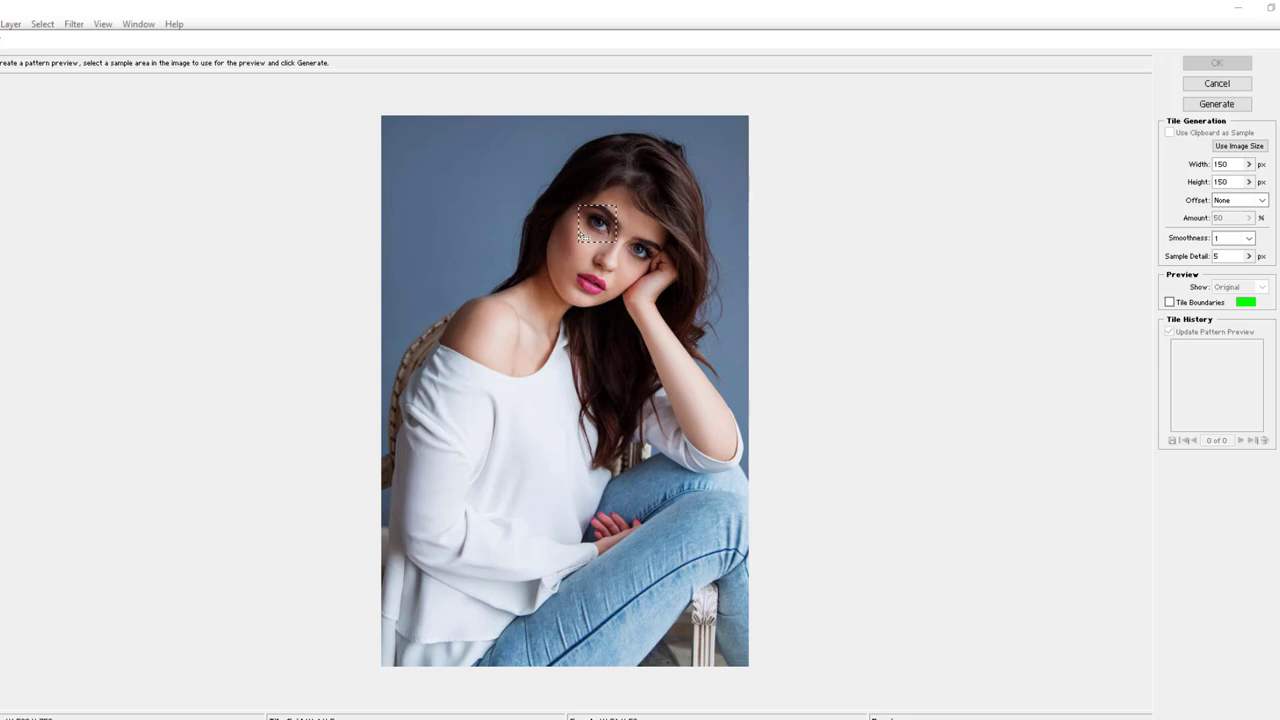
Generate the eye-sample pattern, regenerate until 8 tile variations exist, and apply it
{"action": "left_click", "coordinate": [1232, 106]}
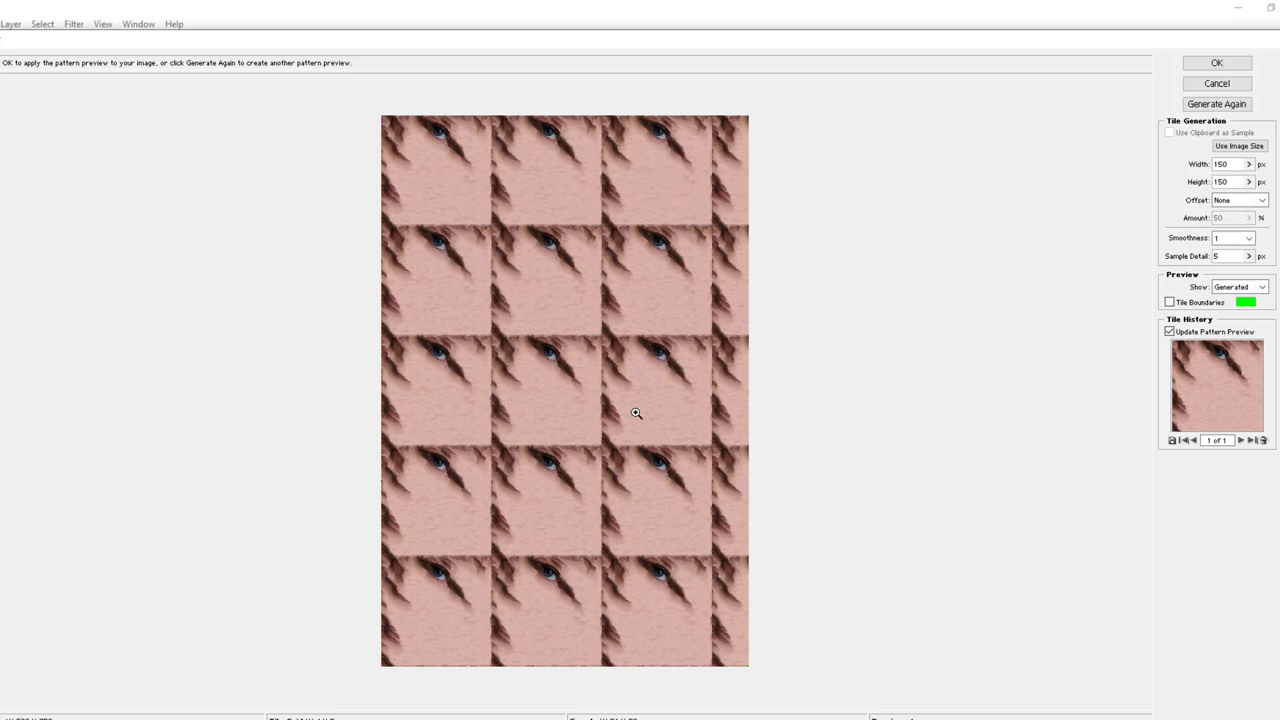
{"action": "left_click", "coordinate": [1208, 108]}
{"action": "left_click", "coordinate": [1208, 108]}
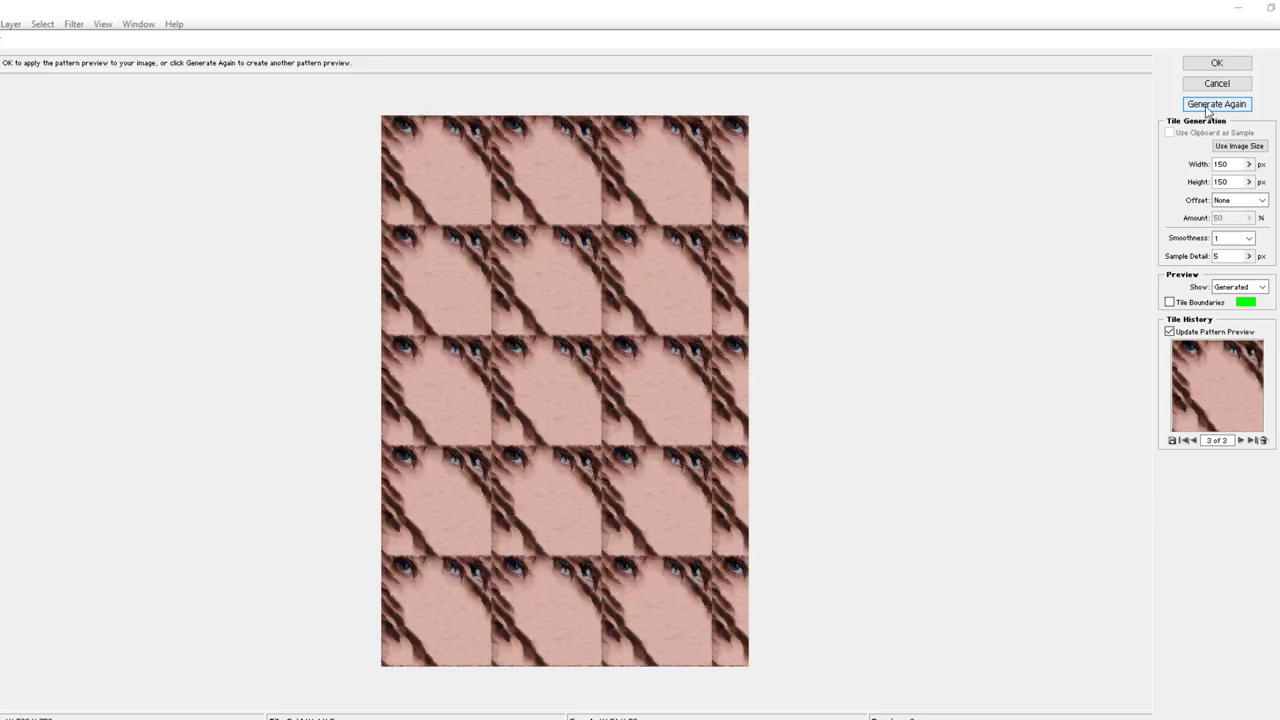
{"action": "left_click", "coordinate": [1208, 108]}
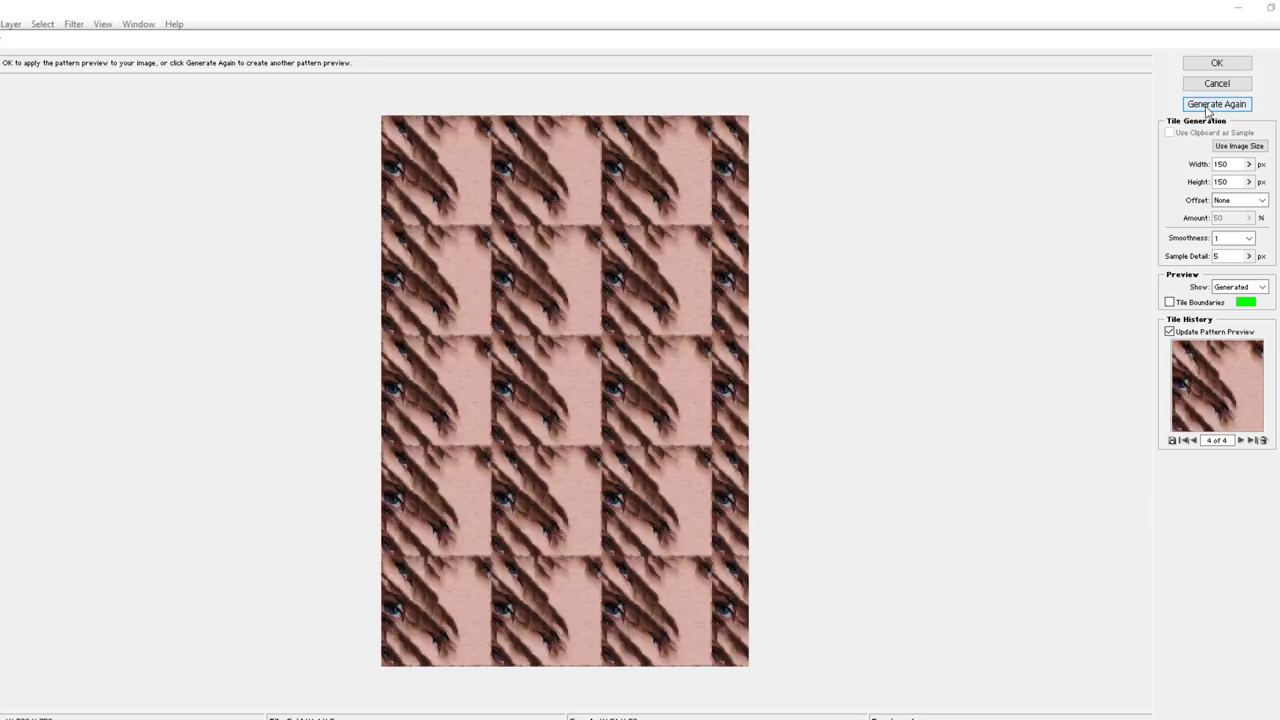
{"action": "left_click", "coordinate": [1208, 108]}
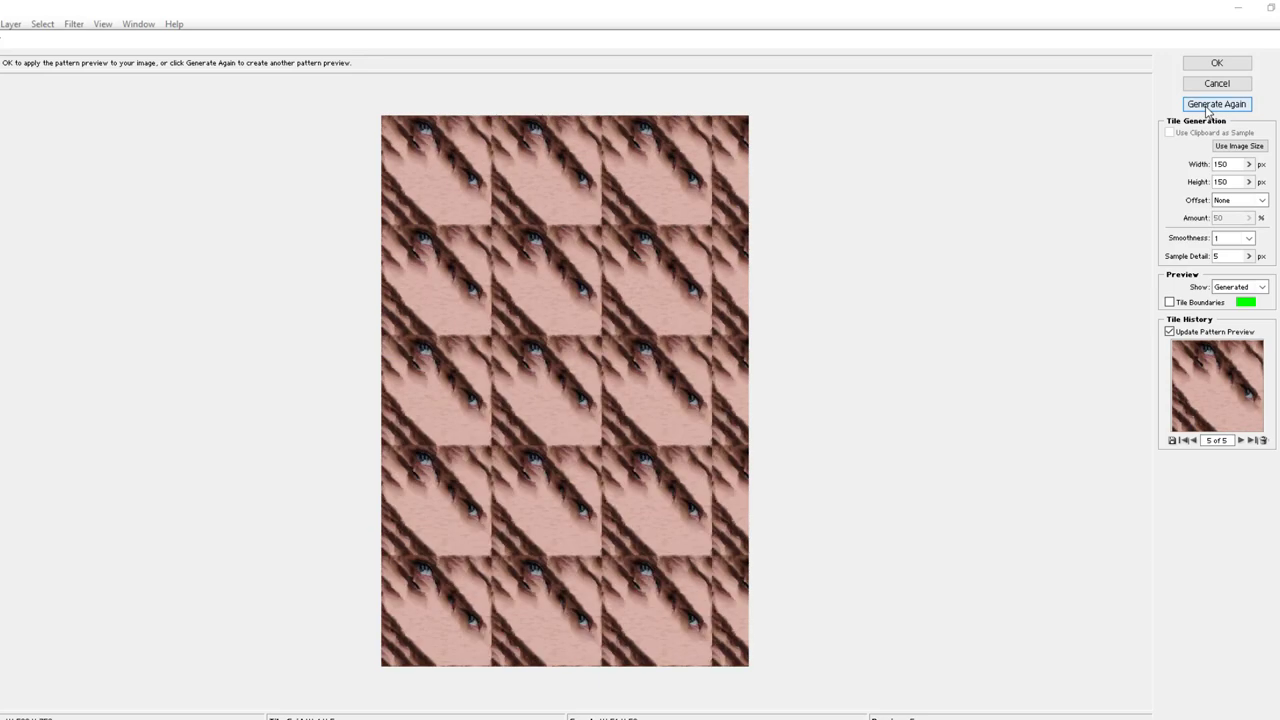
{"action": "left_click", "coordinate": [1208, 108]}
{"action": "left_click", "coordinate": [1208, 108]}
{"action": "left_click", "coordinate": [1208, 108]}
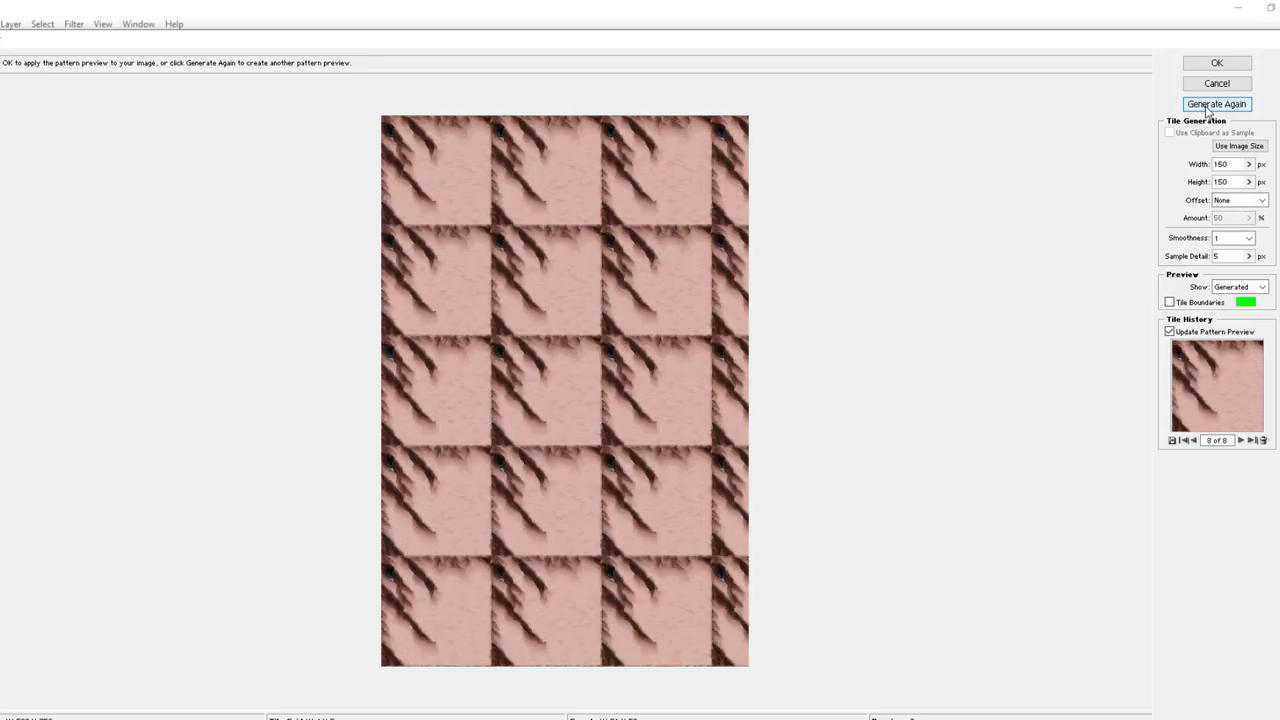
{"action": "left_click", "coordinate": [1217, 63]}
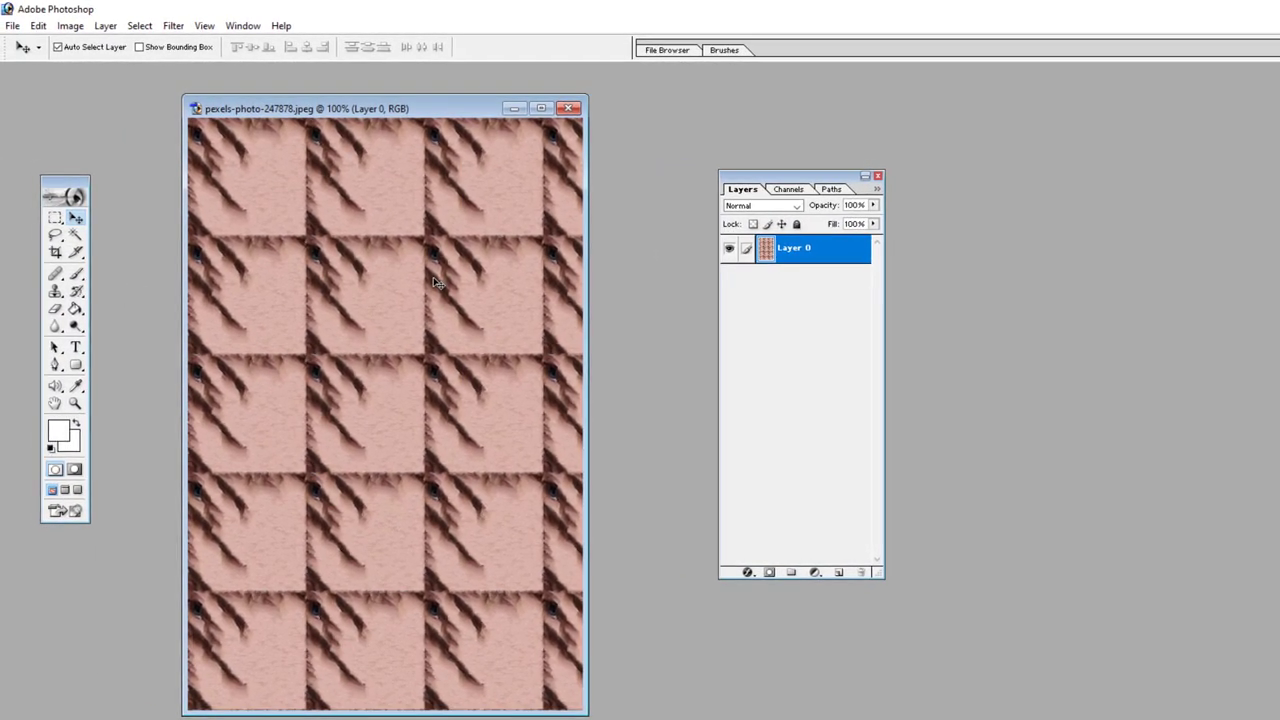
Undo the Pattern Maker result and open the Filter menu's Artistic filters
{"action": "key", "text": "ctrl+z"}
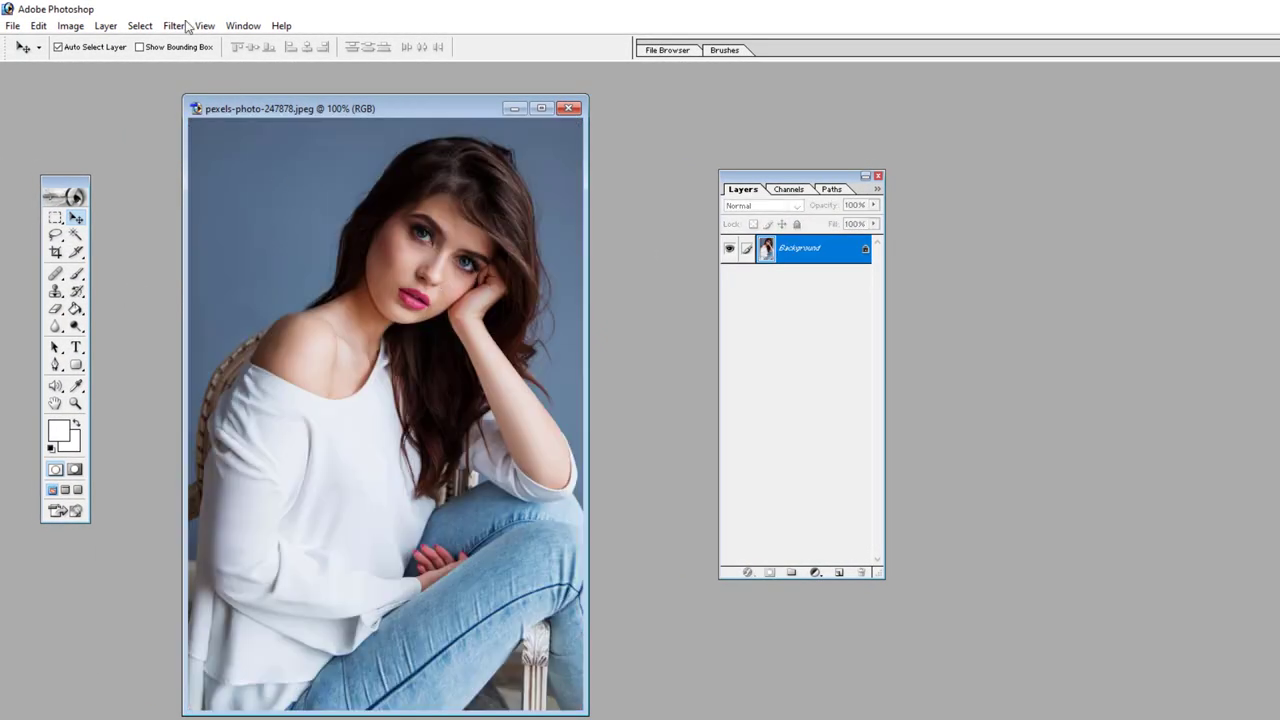
{"action": "left_click", "coordinate": [174, 26]}
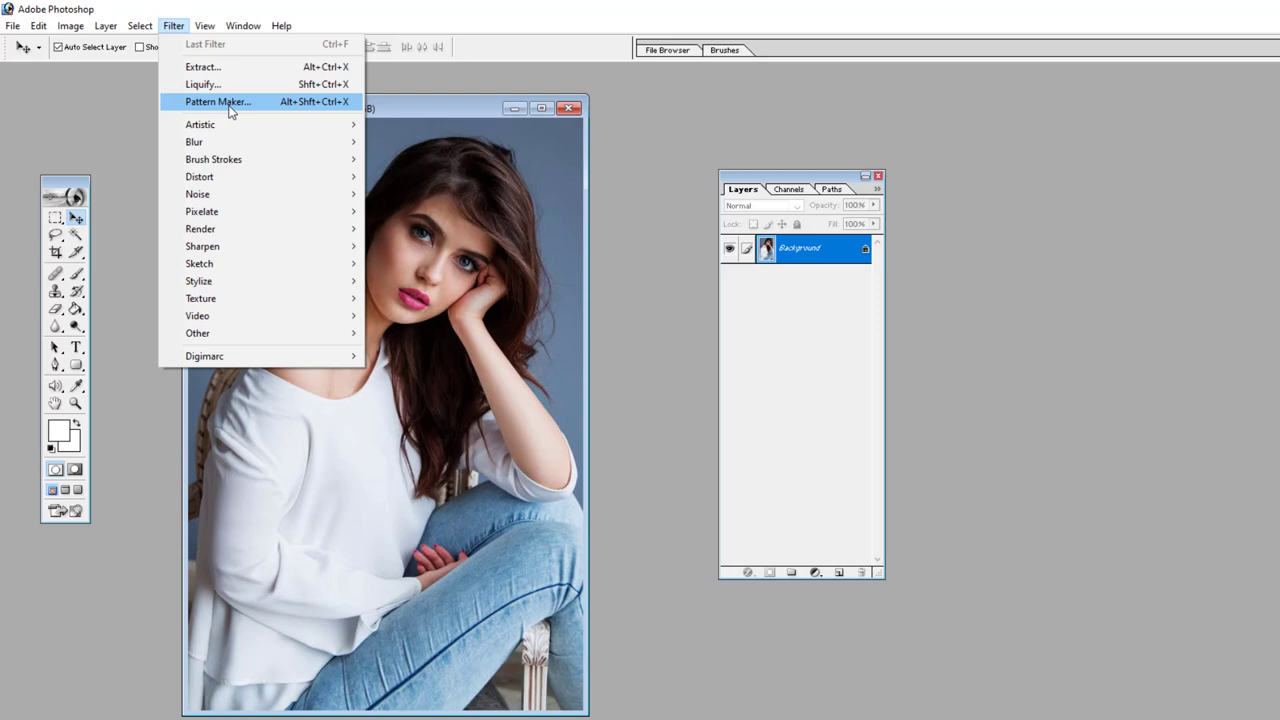
{"action": "mouse_move", "coordinate": [260, 125]}
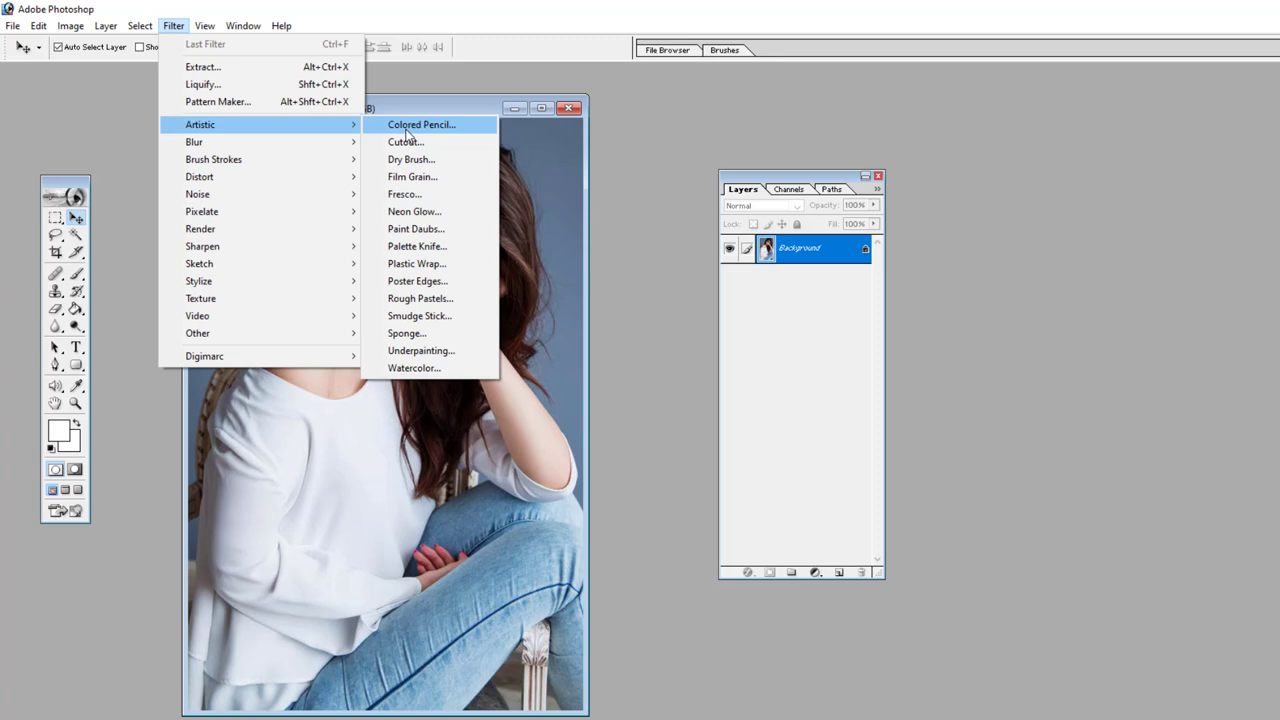
Set up Colored Pencil with a wider pencil width and stroke pressure 7
{"action": "left_click", "coordinate": [407, 128]}
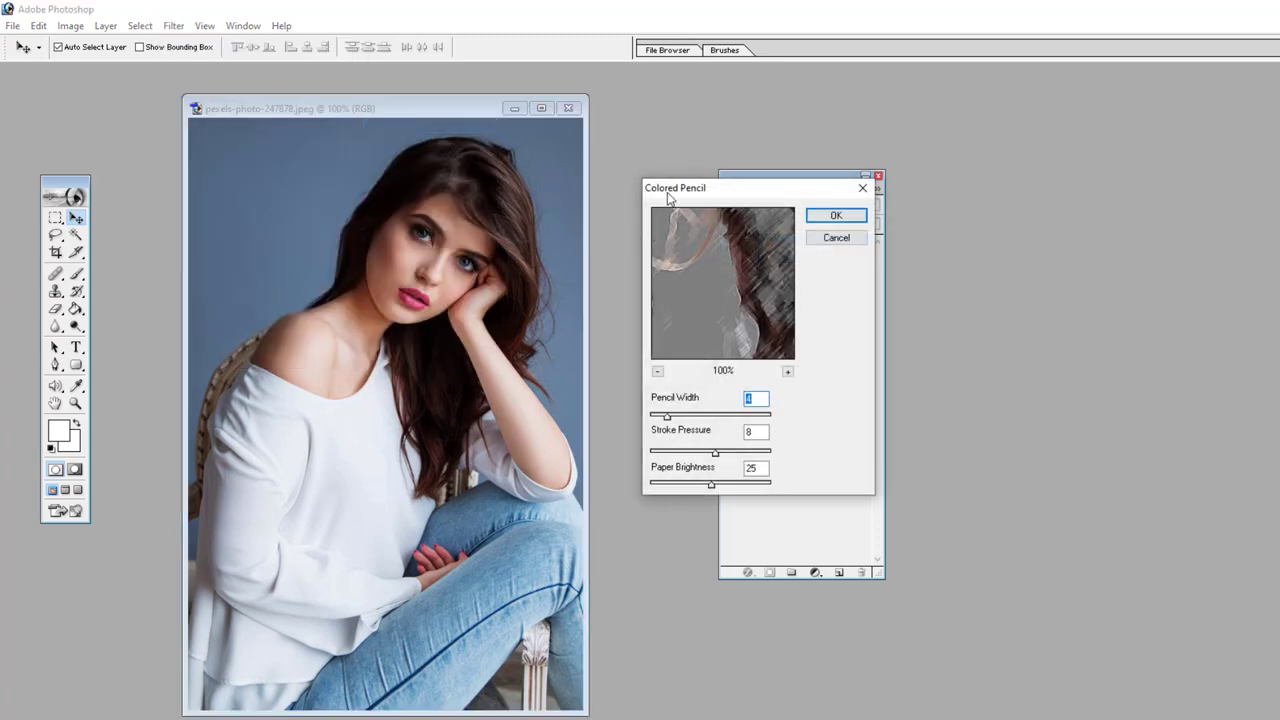
{"action": "left_click_drag", "start_coordinate": [669, 197], "coordinate": [565, 198]}
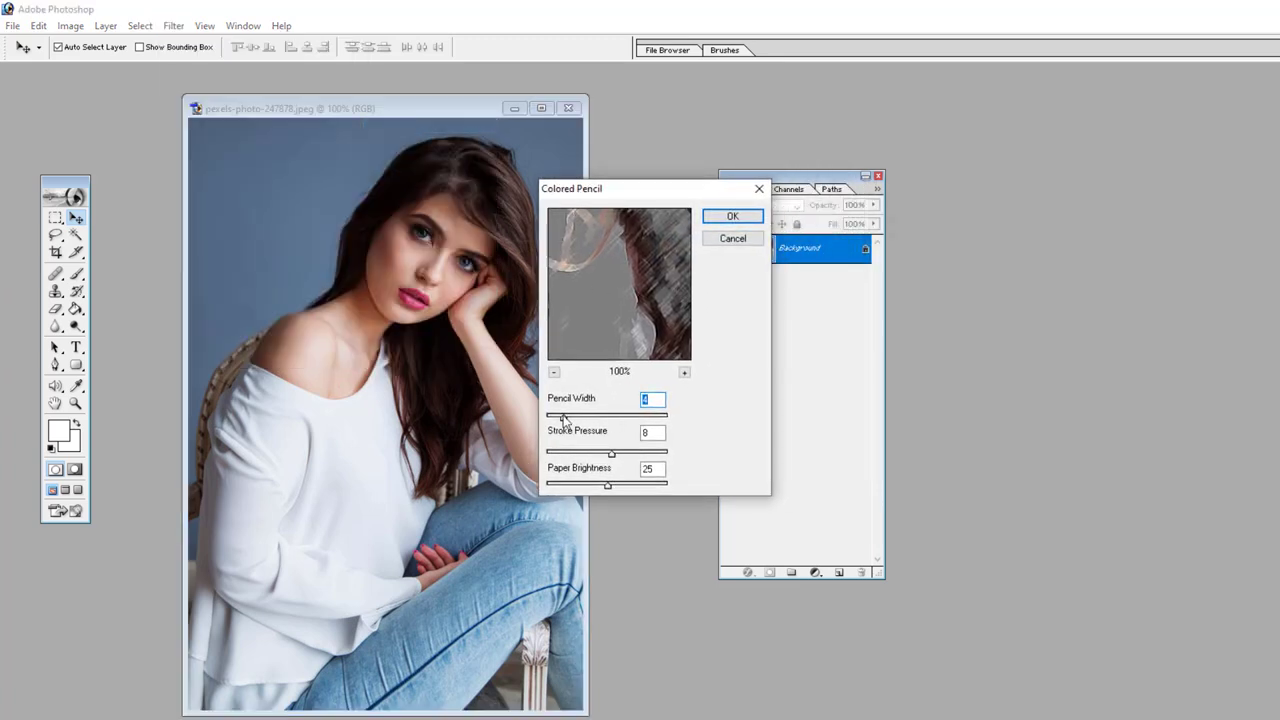
{"action": "left_click_drag", "start_coordinate": [563, 420], "coordinate": [570, 420]}
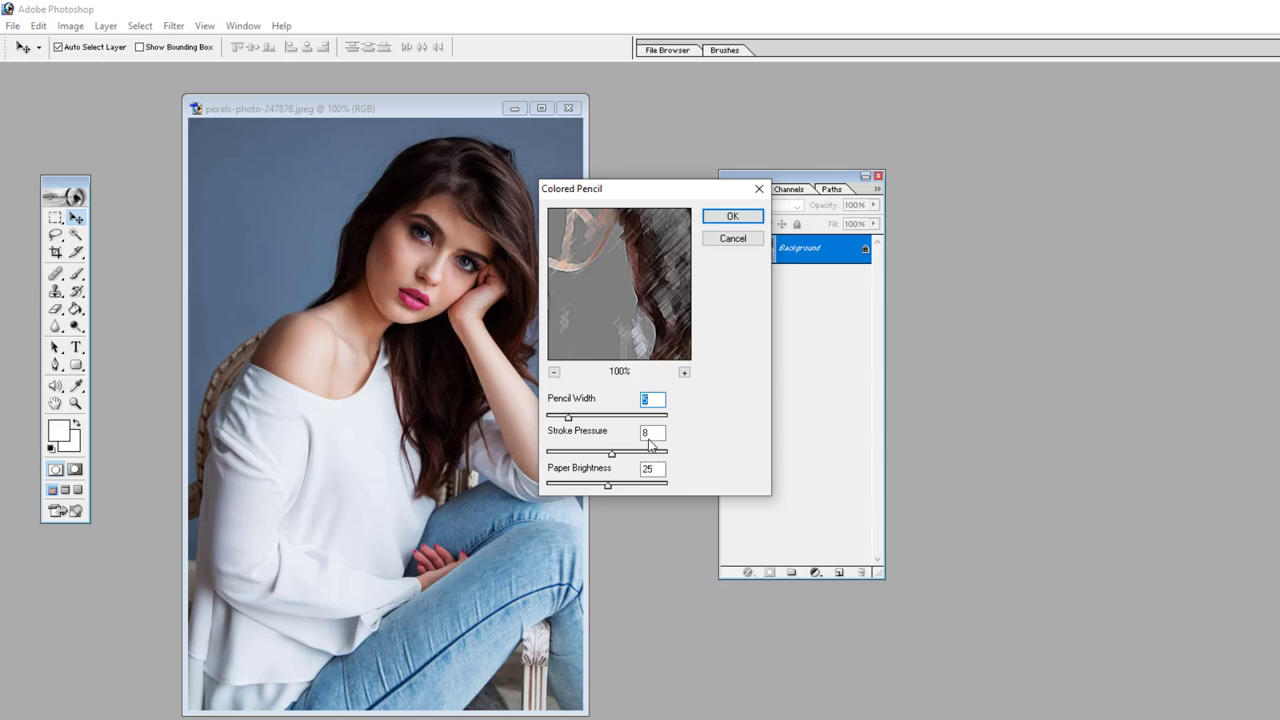
{"action": "left_click_drag", "start_coordinate": [611, 452], "coordinate": [603, 456]}
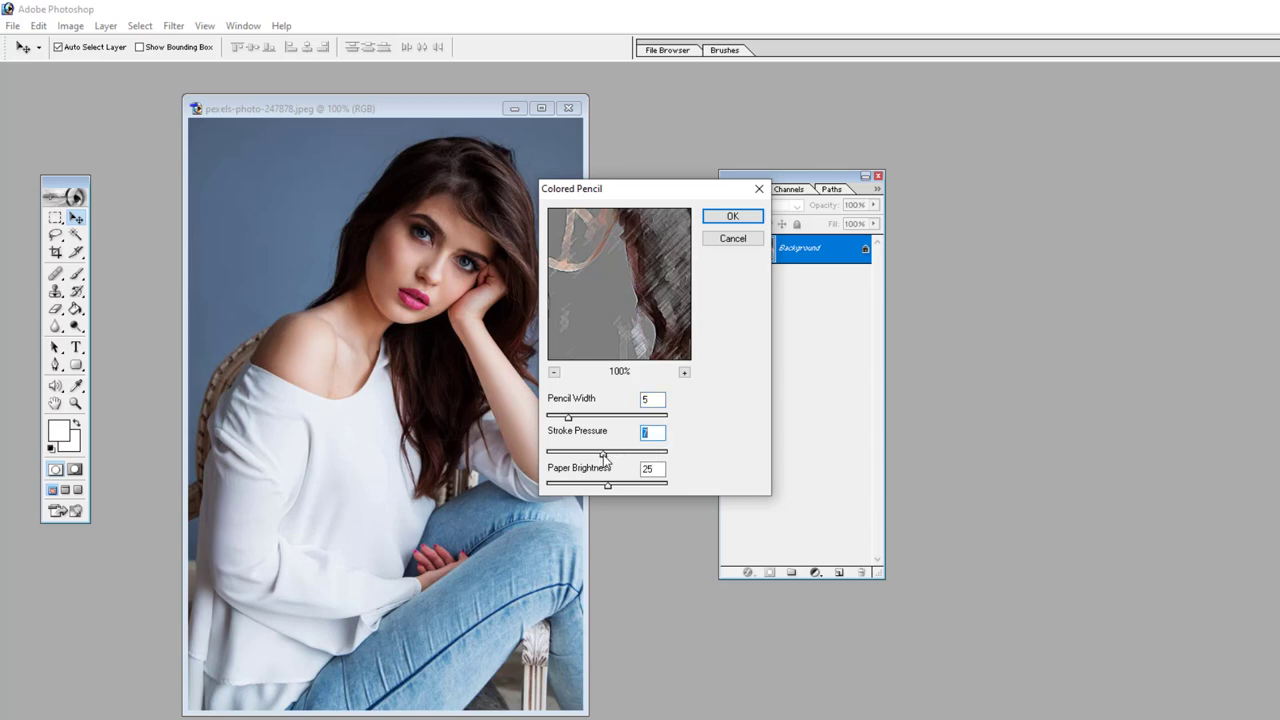
Lower Paper Brightness to 21, apply Colored Pencil, then undo it
{"action": "left_click", "coordinate": [555, 372]}
{"action": "left_click", "coordinate": [555, 372]}
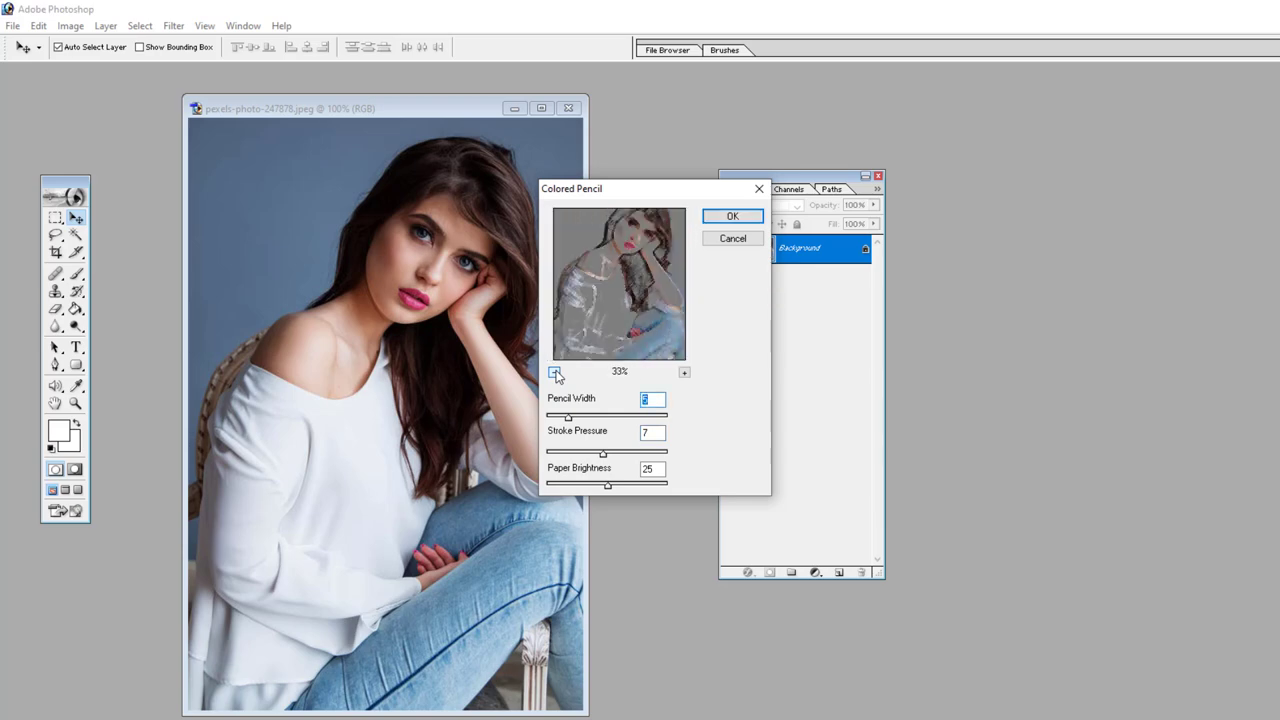
{"action": "left_click", "coordinate": [555, 372]}
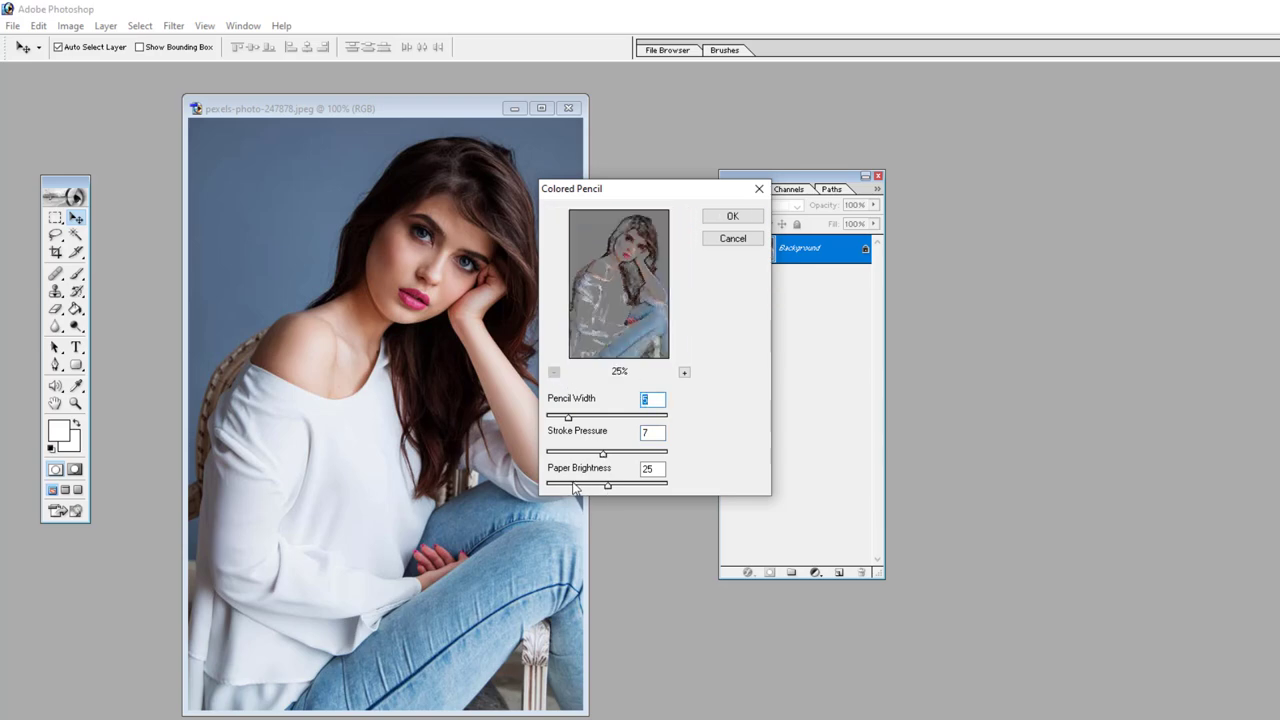
{"action": "left_click_drag", "start_coordinate": [606, 486], "coordinate": [607, 487]}
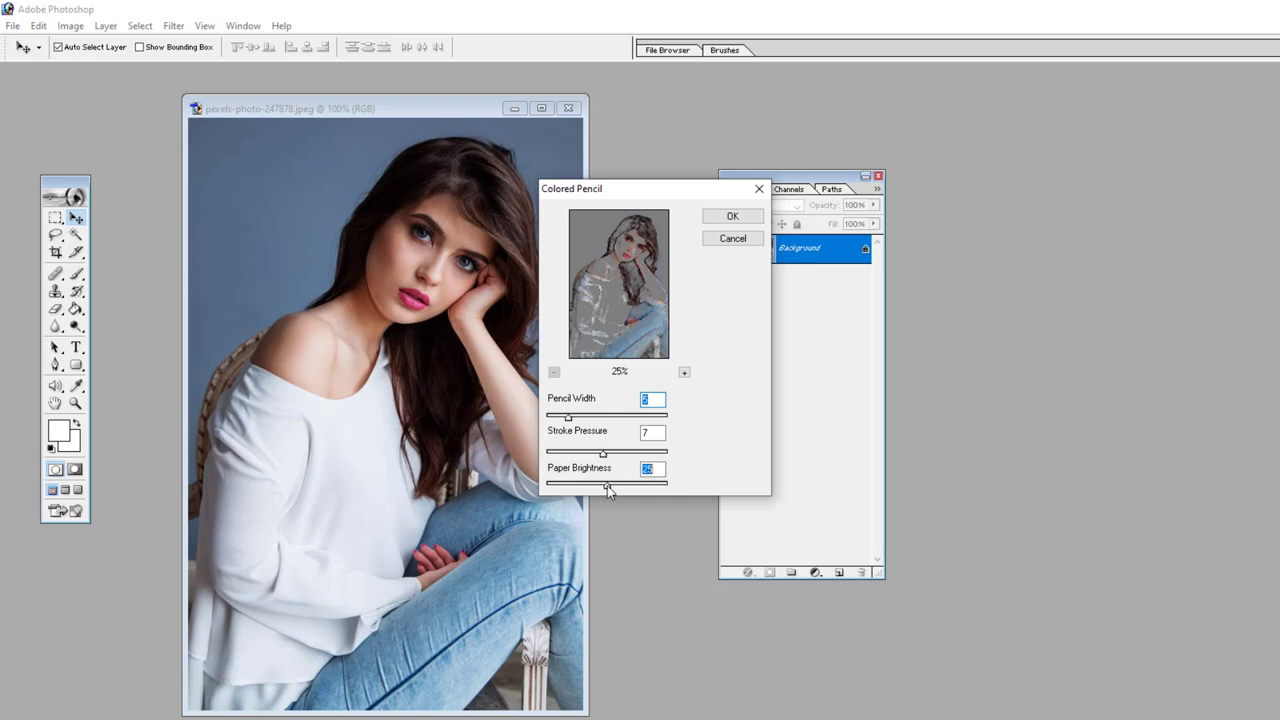
{"action": "left_click", "coordinate": [718, 220]}
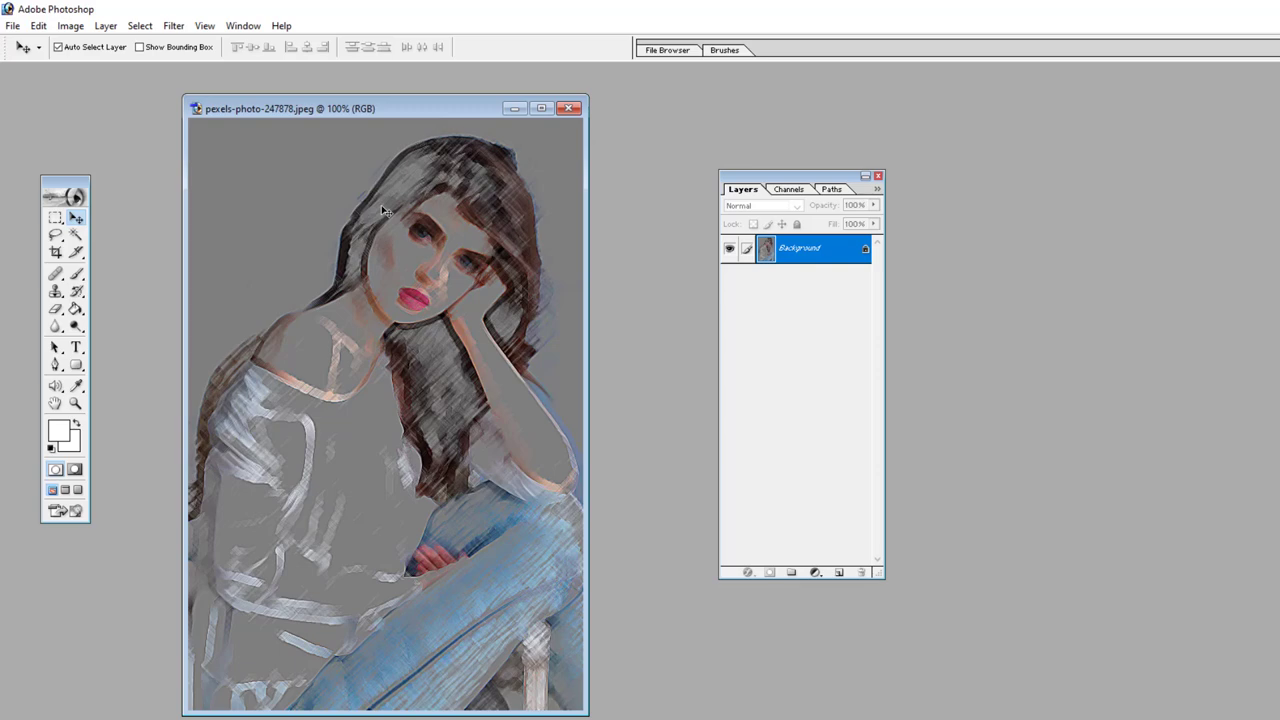
{"action": "key", "text": "ctrl+z"}
{"action": "left_click", "coordinate": [178, 27]}
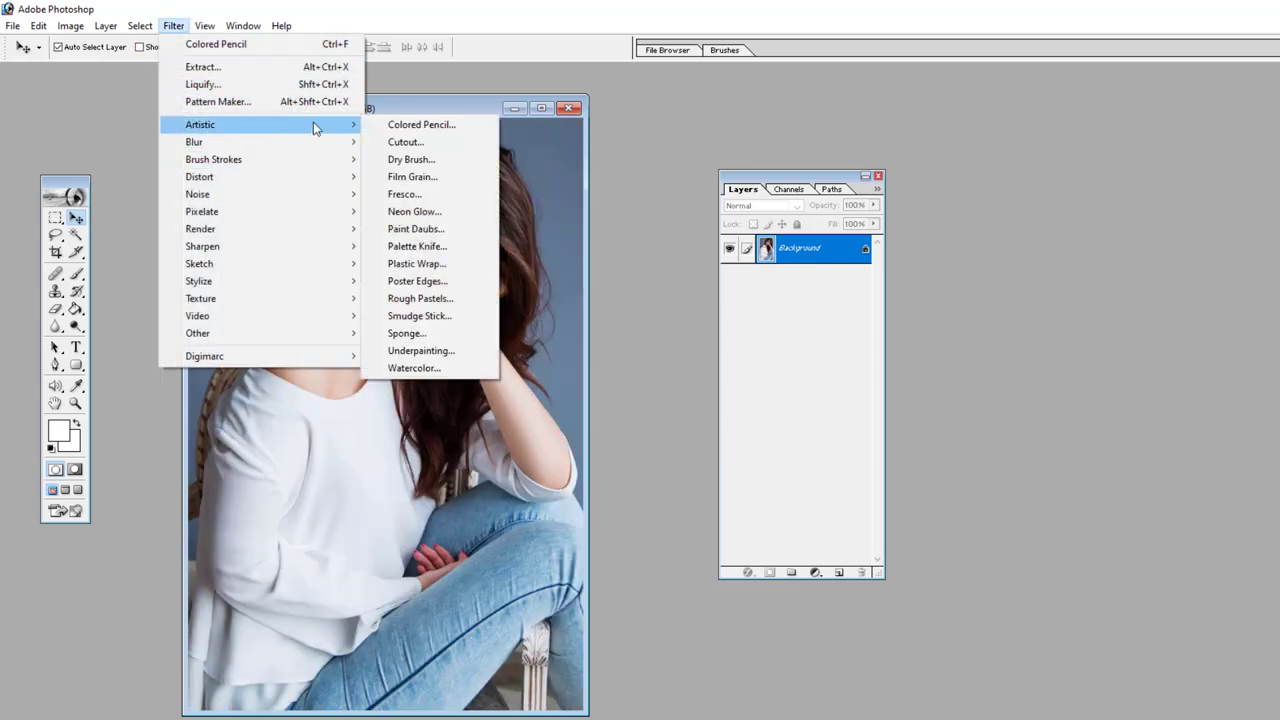
Apply Cutout with Edge Simplicity 4 and Edge Fidelity 2, then undo it
{"action": "left_click", "coordinate": [405, 142]}
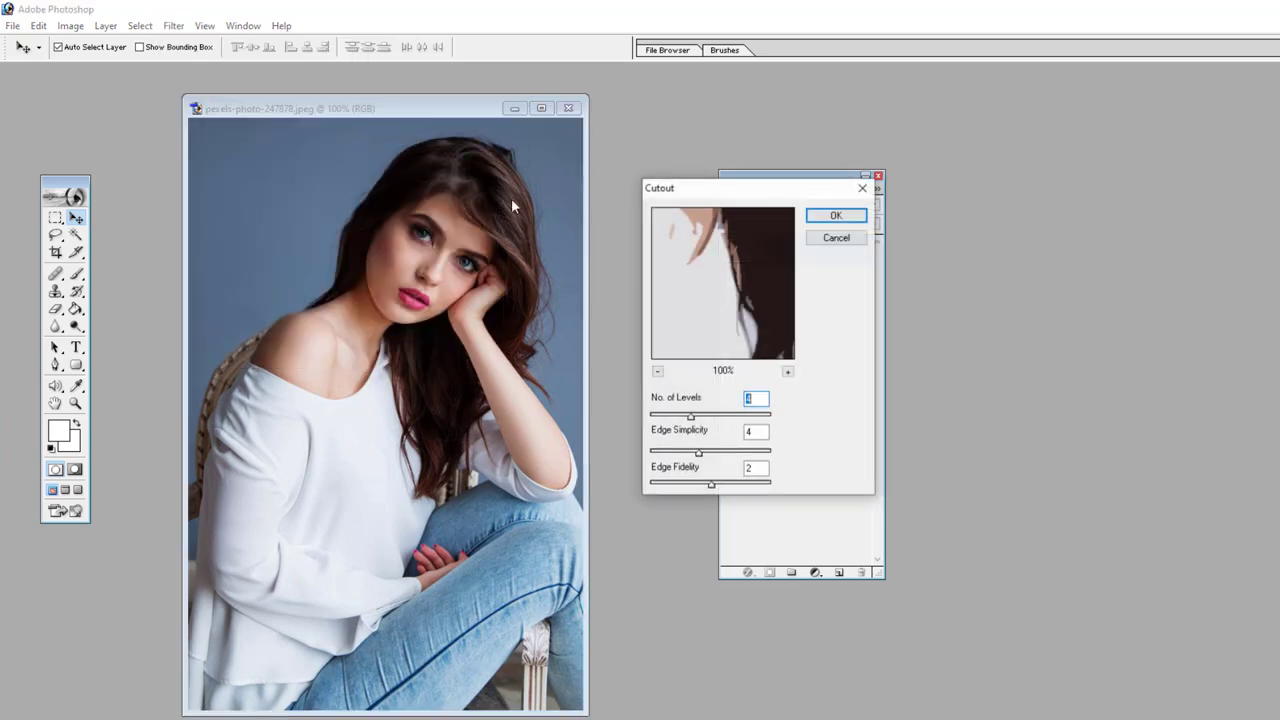
{"action": "left_click", "coordinate": [658, 372]}
{"action": "left_click", "coordinate": [658, 372]}
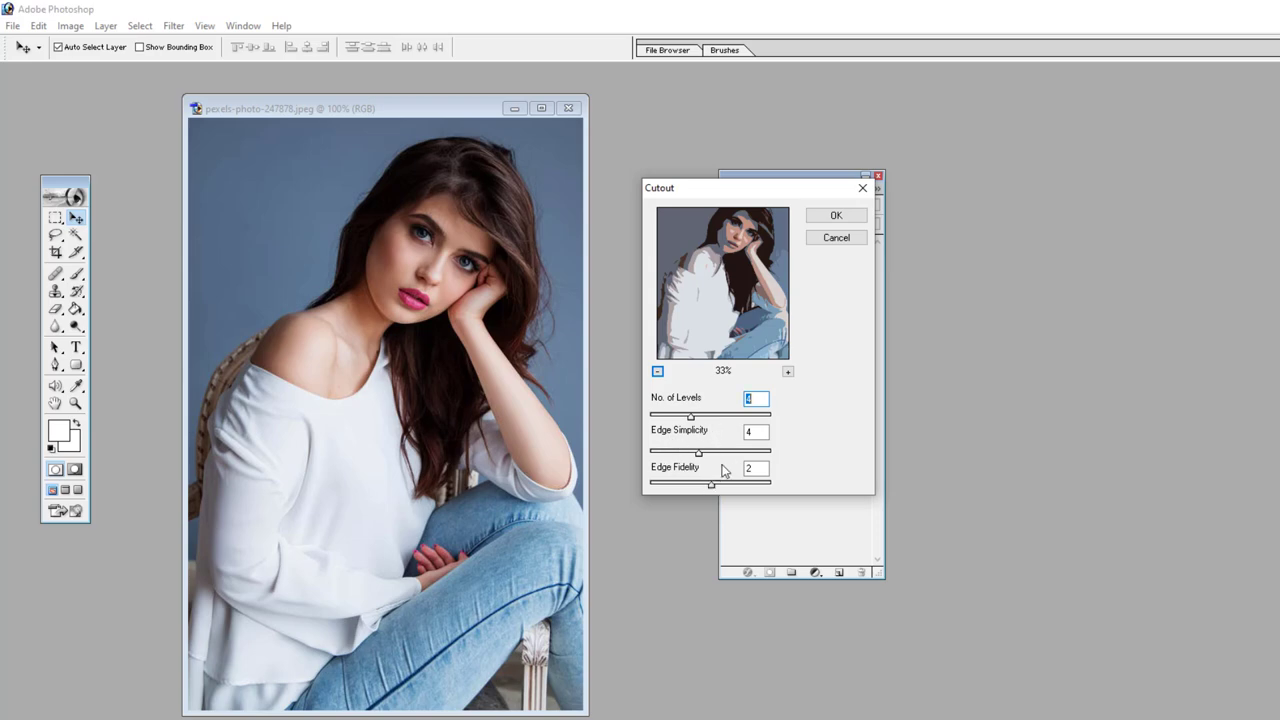
{"action": "left_click", "coordinate": [831, 216]}
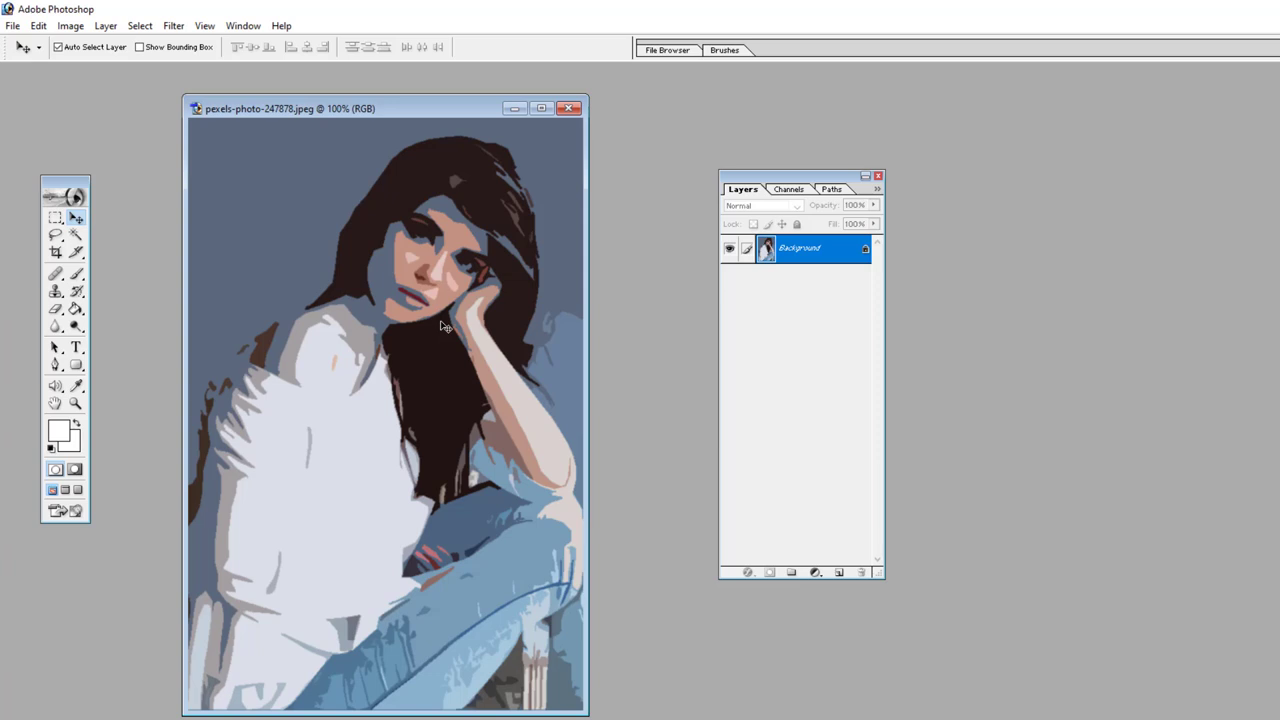
{"action": "key", "text": "ctrl+z"}
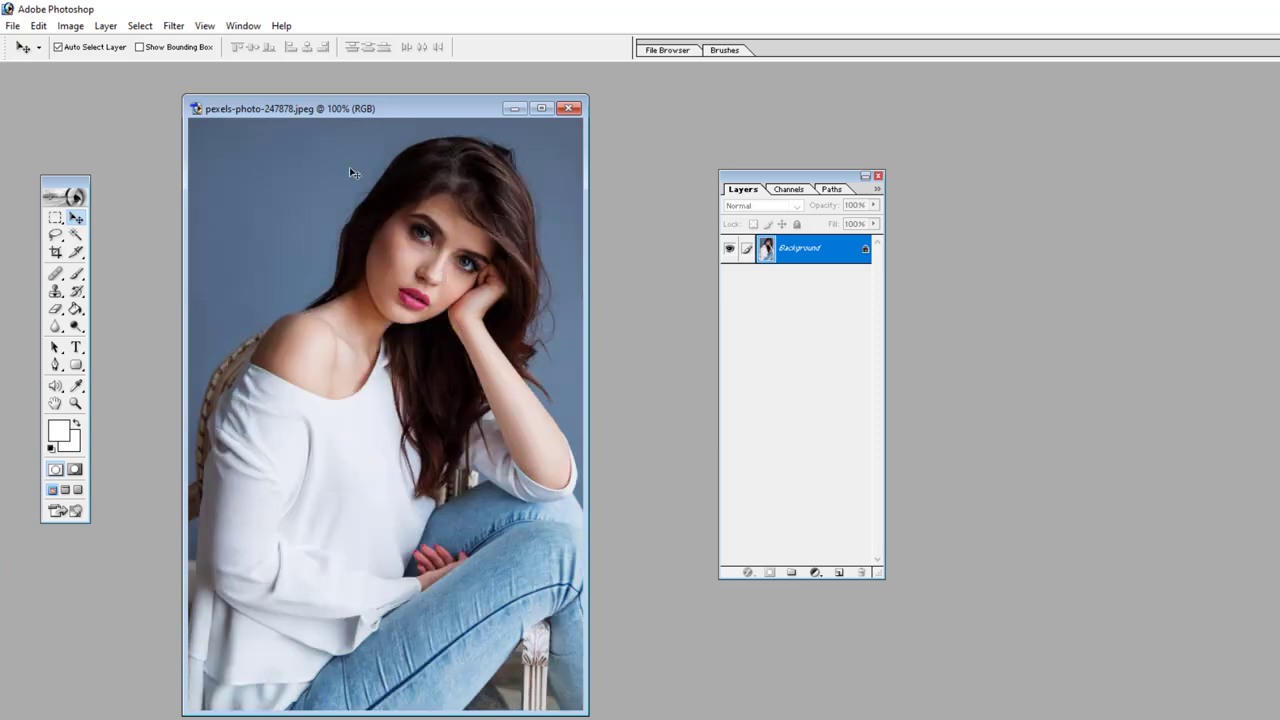
Apply Dry Brush with Brush Size 3, Brush Detail 8 and Texture 1, then undo it
{"action": "left_click", "coordinate": [172, 27]}
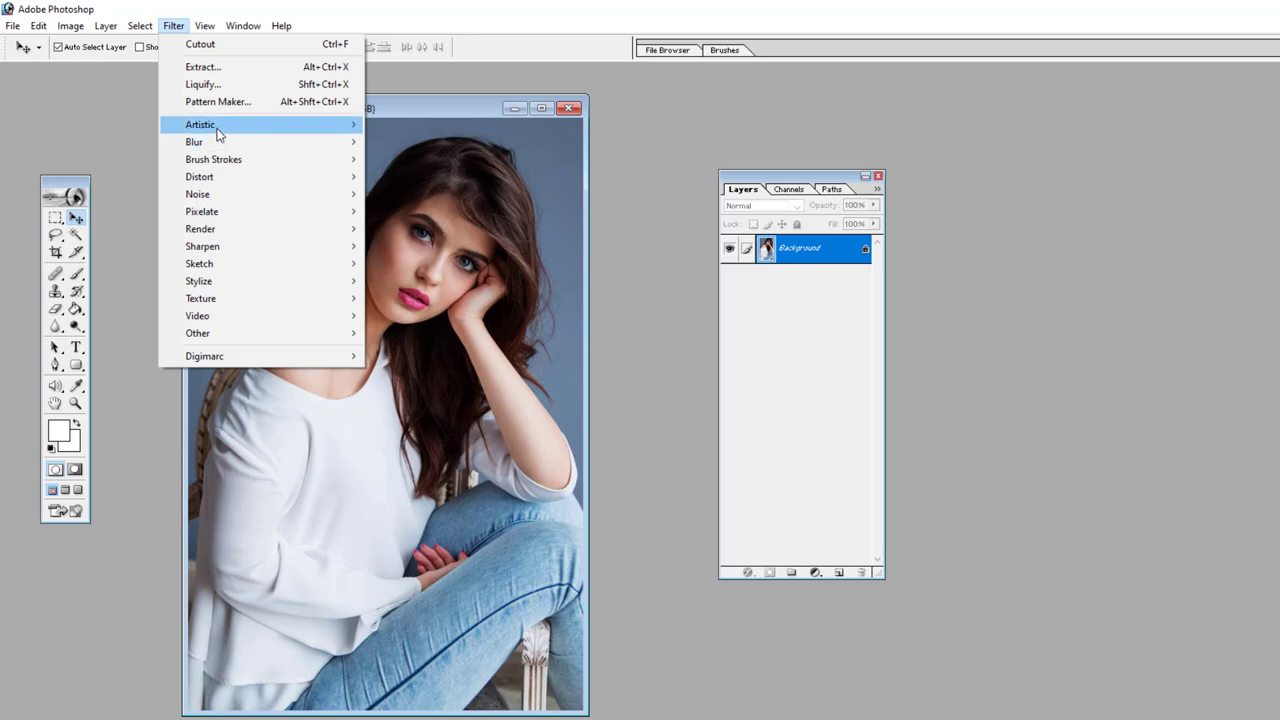
{"action": "mouse_move", "coordinate": [200, 124]}
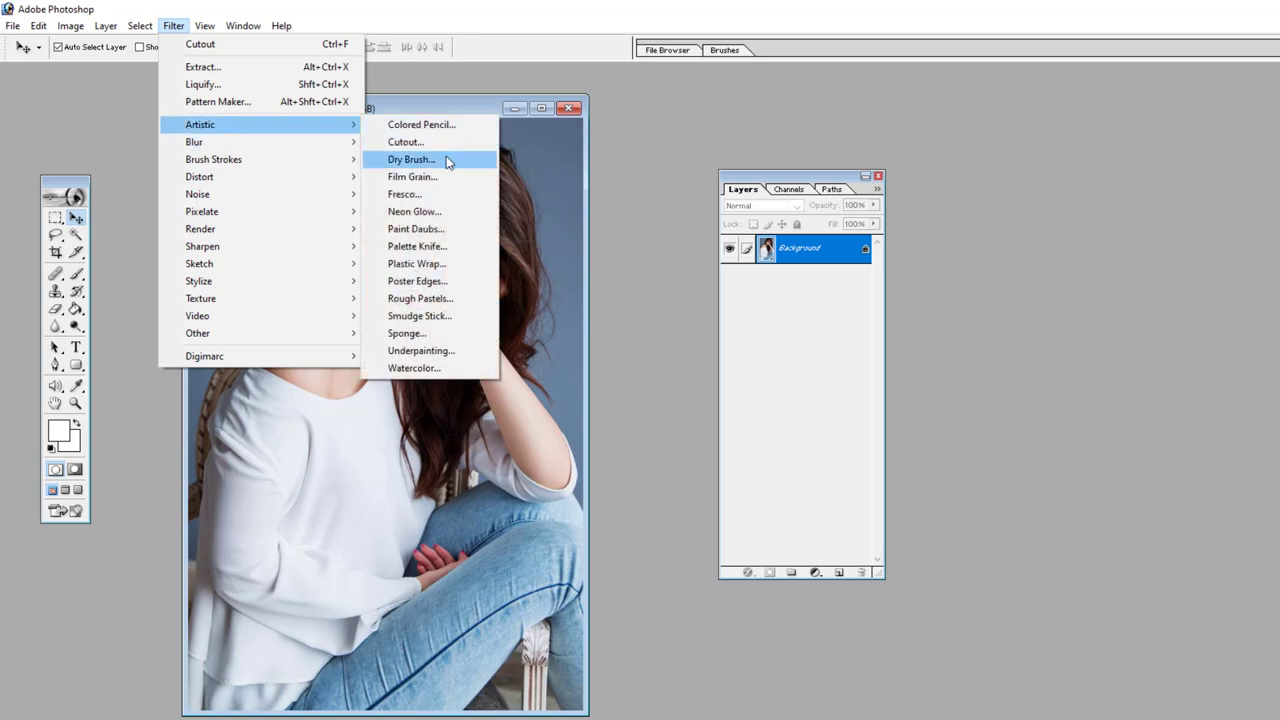
{"action": "left_click", "coordinate": [446, 160]}
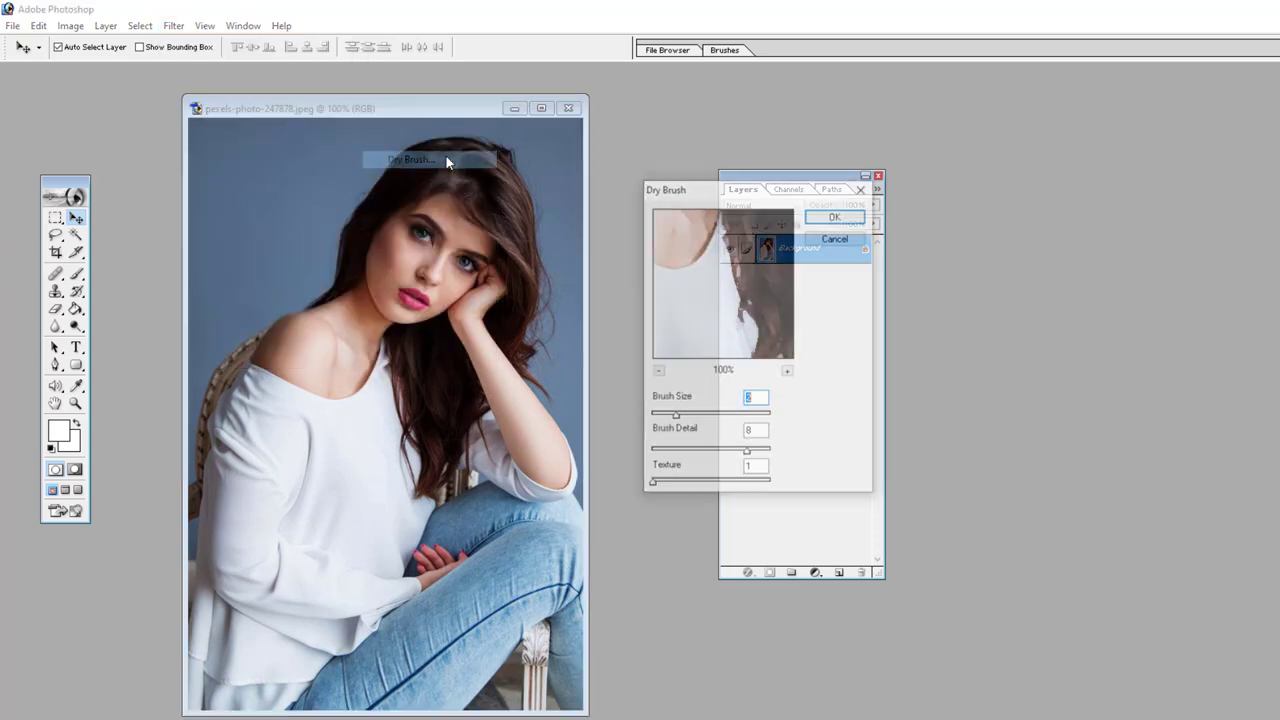
{"action": "left_click", "coordinate": [659, 372]}
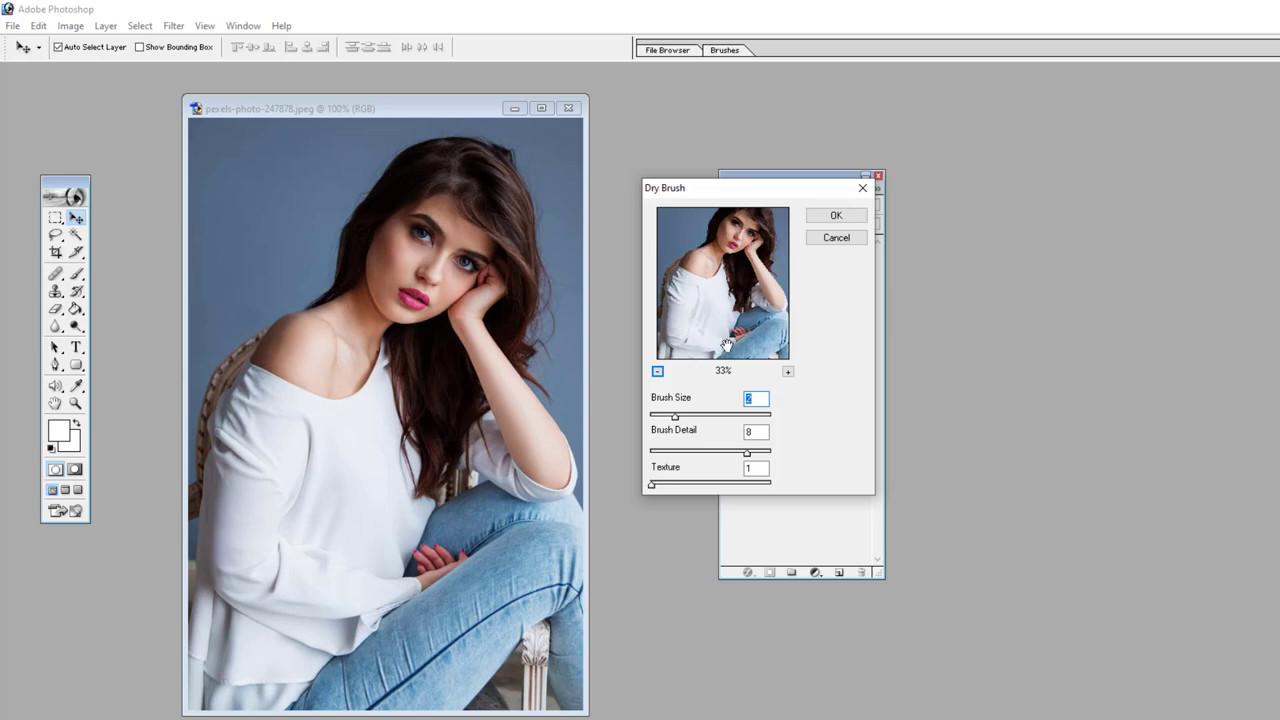
{"action": "left_click", "coordinate": [685, 418]}
{"action": "left_click", "coordinate": [659, 487]}
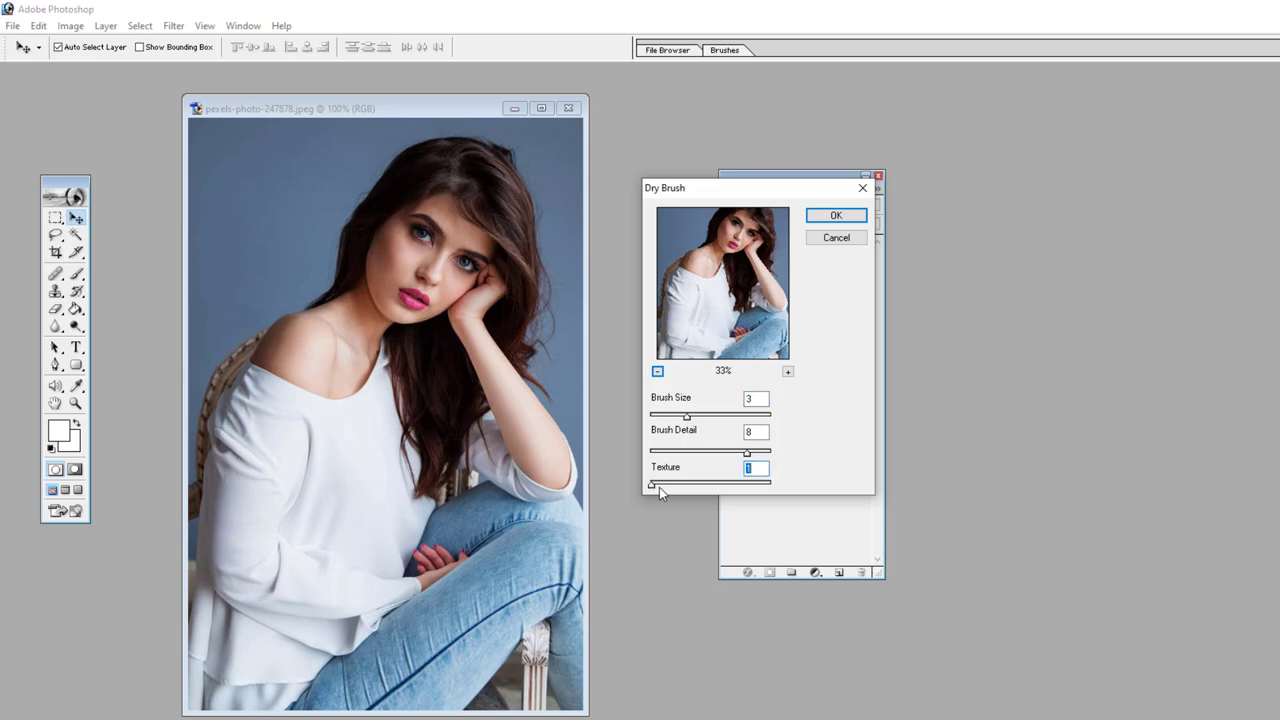
{"action": "left_click", "coordinate": [836, 216]}
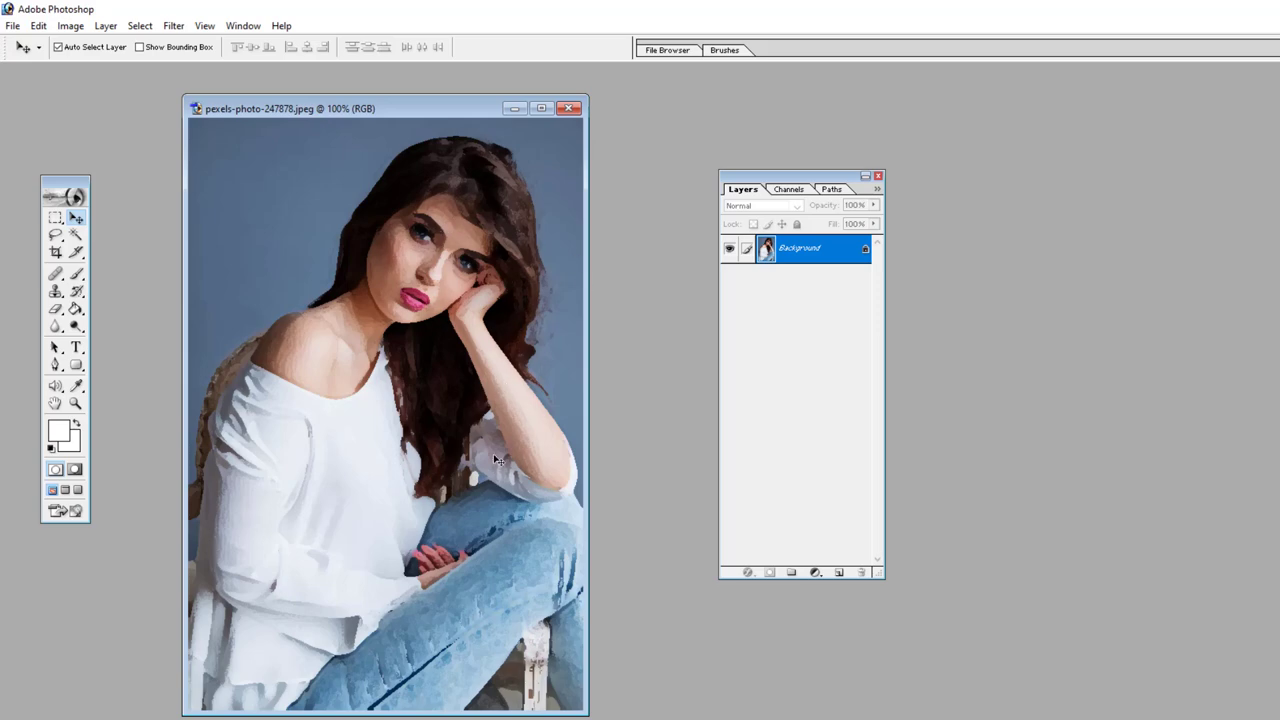
{"action": "key", "text": "ctrl+z"}
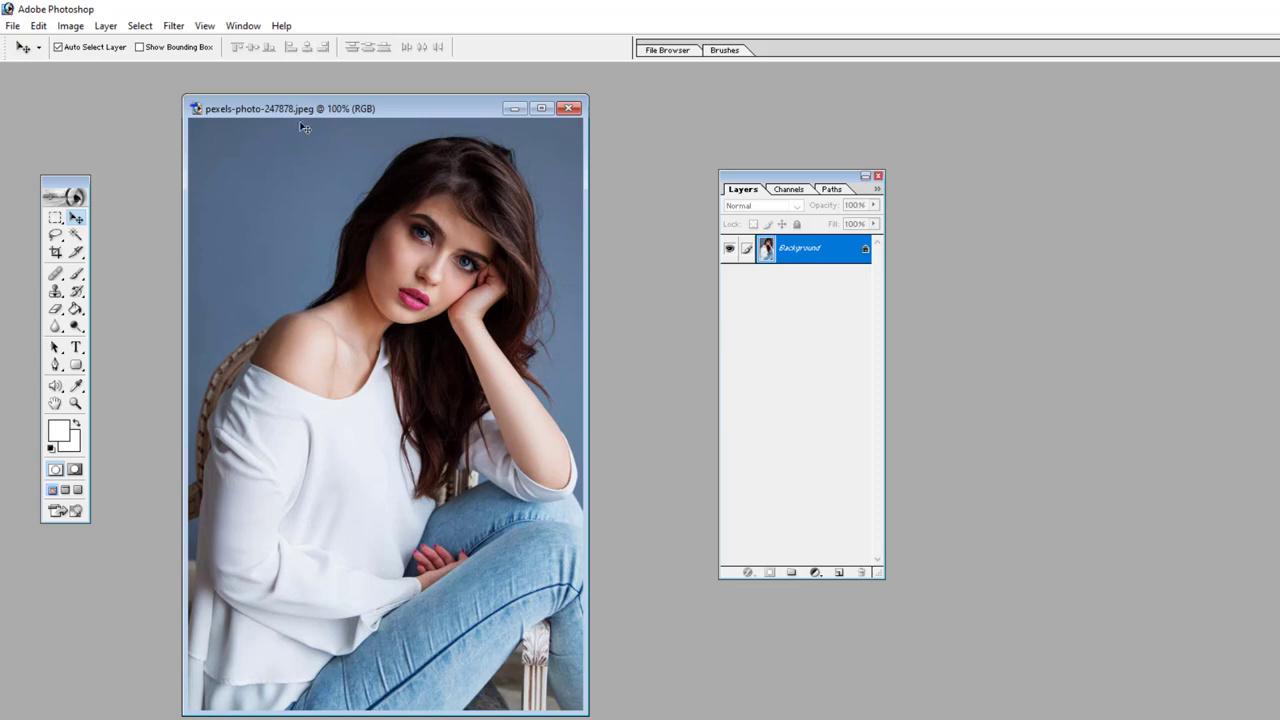
Apply Plastic Wrap with Highlight Strength 15, Detail 9 and Smoothness 7
{"action": "left_click", "coordinate": [172, 27]}
{"action": "mouse_move", "coordinate": [260, 124]}
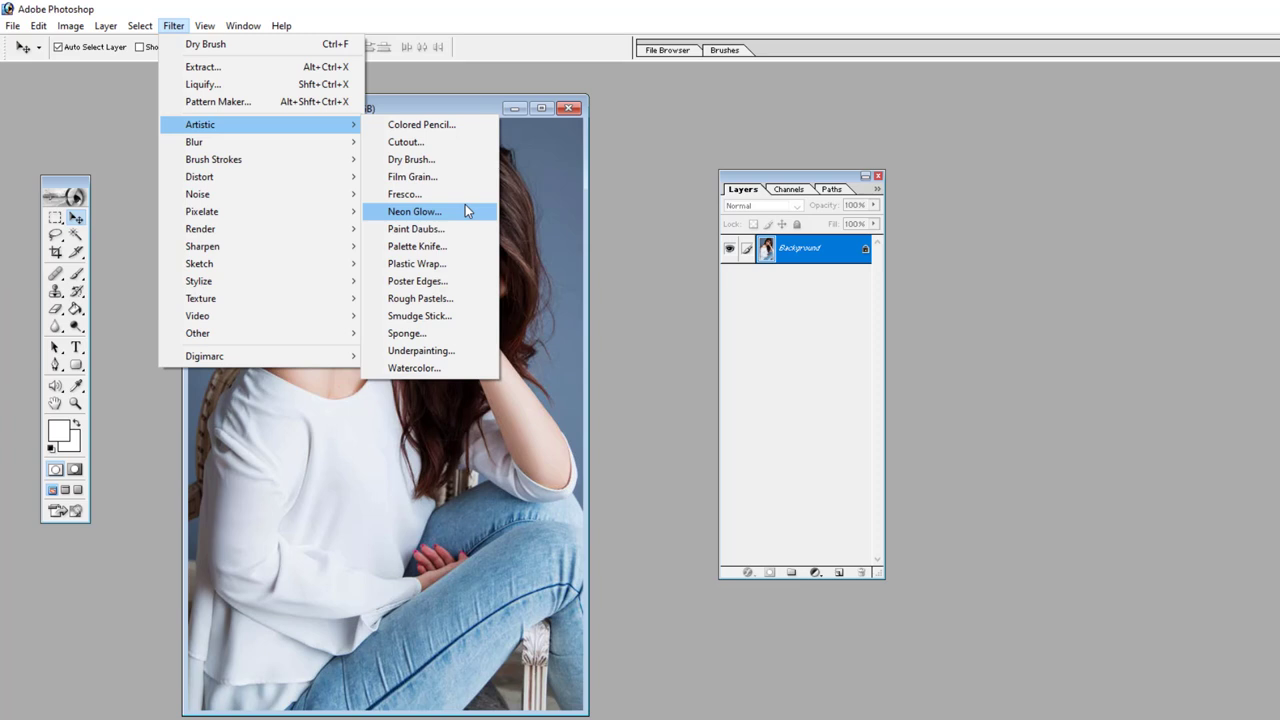
{"action": "left_click", "coordinate": [422, 265]}
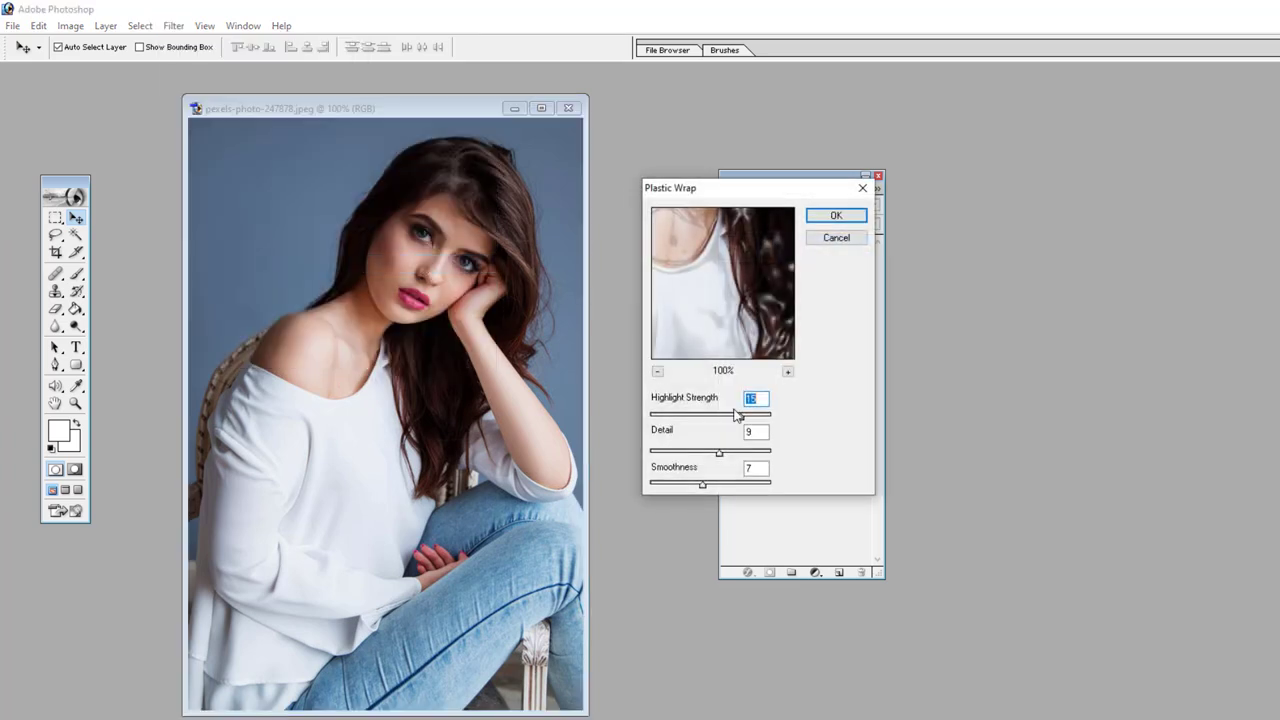
{"action": "left_click", "coordinate": [657, 371]}
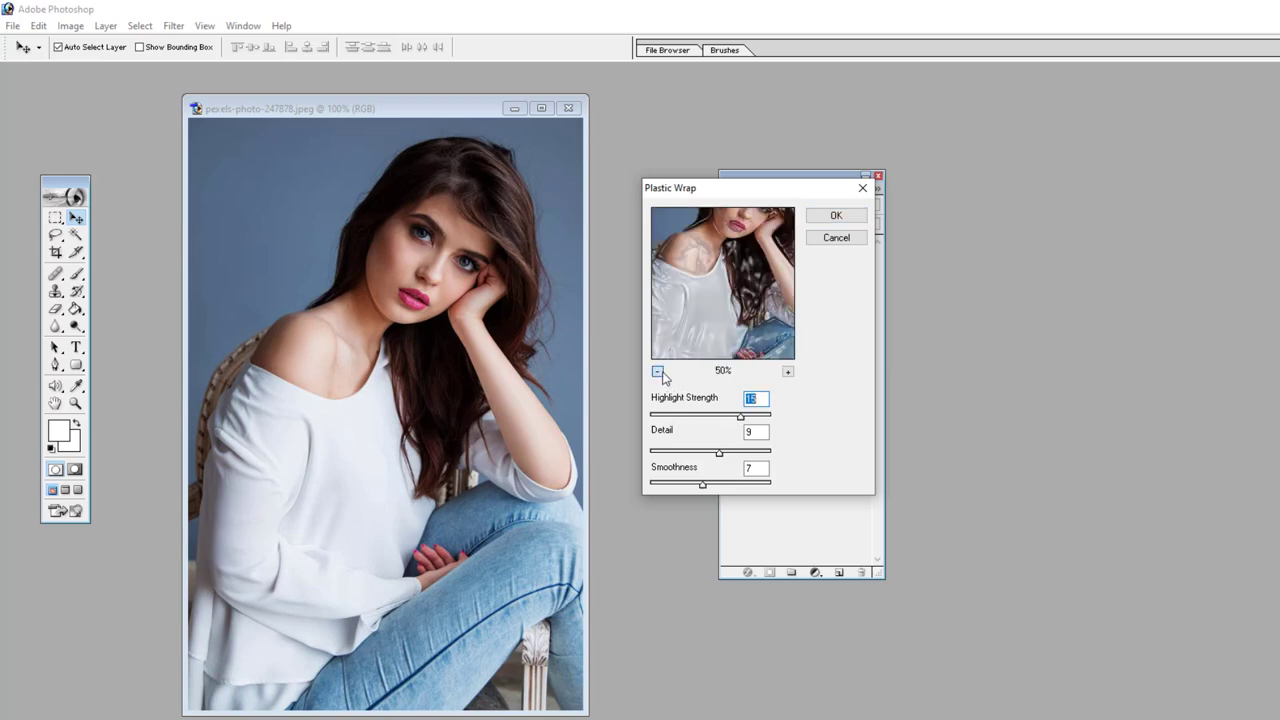
{"action": "left_click_drag", "start_coordinate": [721, 458], "coordinate": [719, 458]}
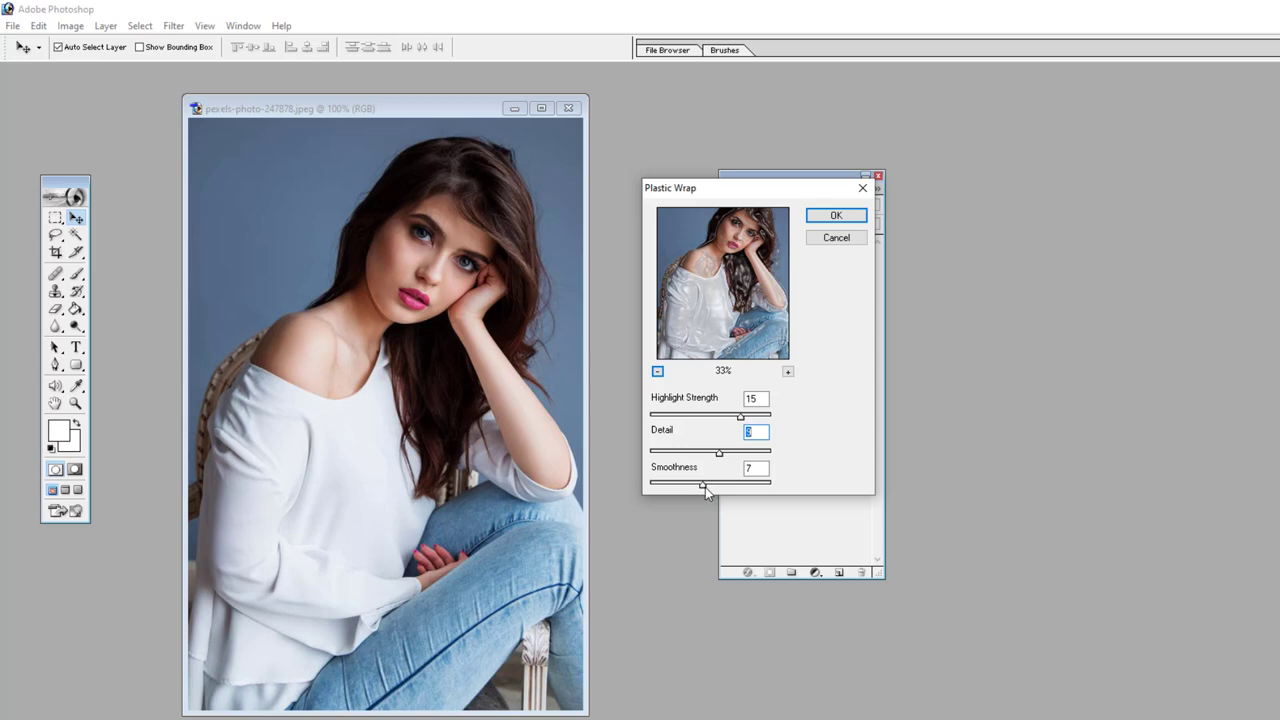
{"action": "left_click", "coordinate": [833, 216]}
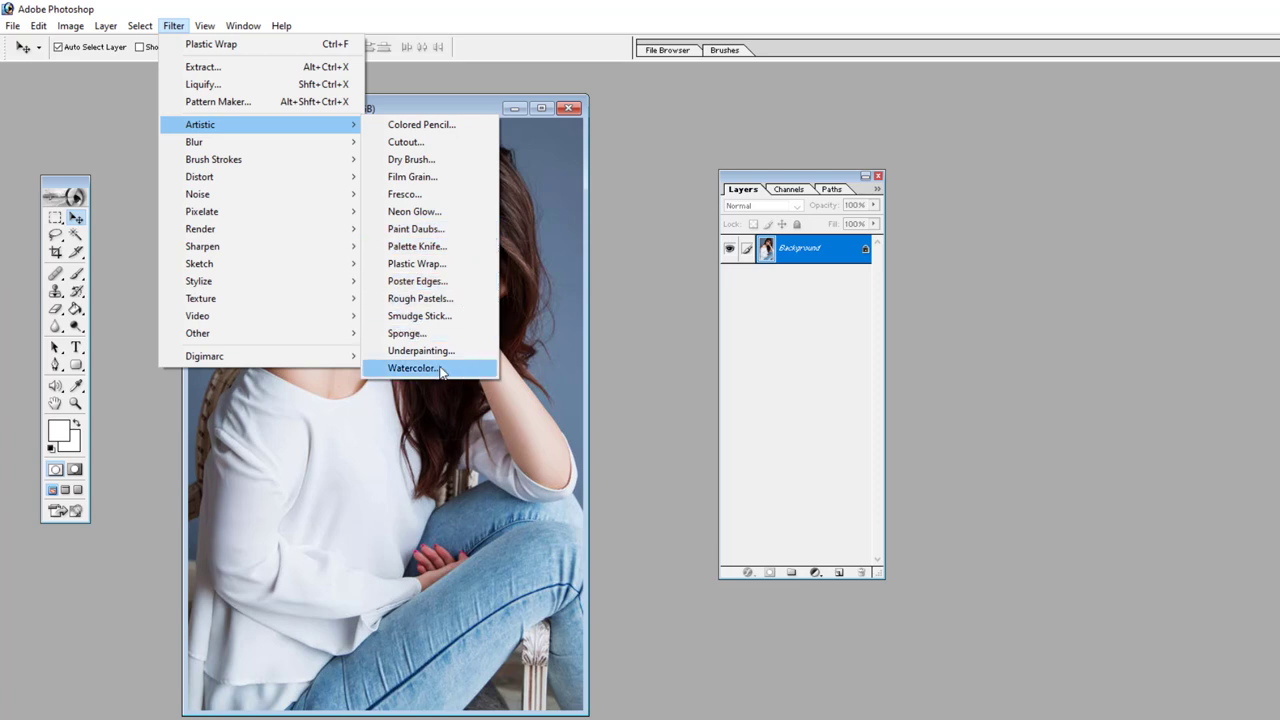
Apply Watercolor with Brush Detail 9, Shadow Intensity 1 and Texture 1, then undo it
{"action": "left_click", "coordinate": [443, 368]}
{"action": "left_click", "coordinate": [657, 371]}
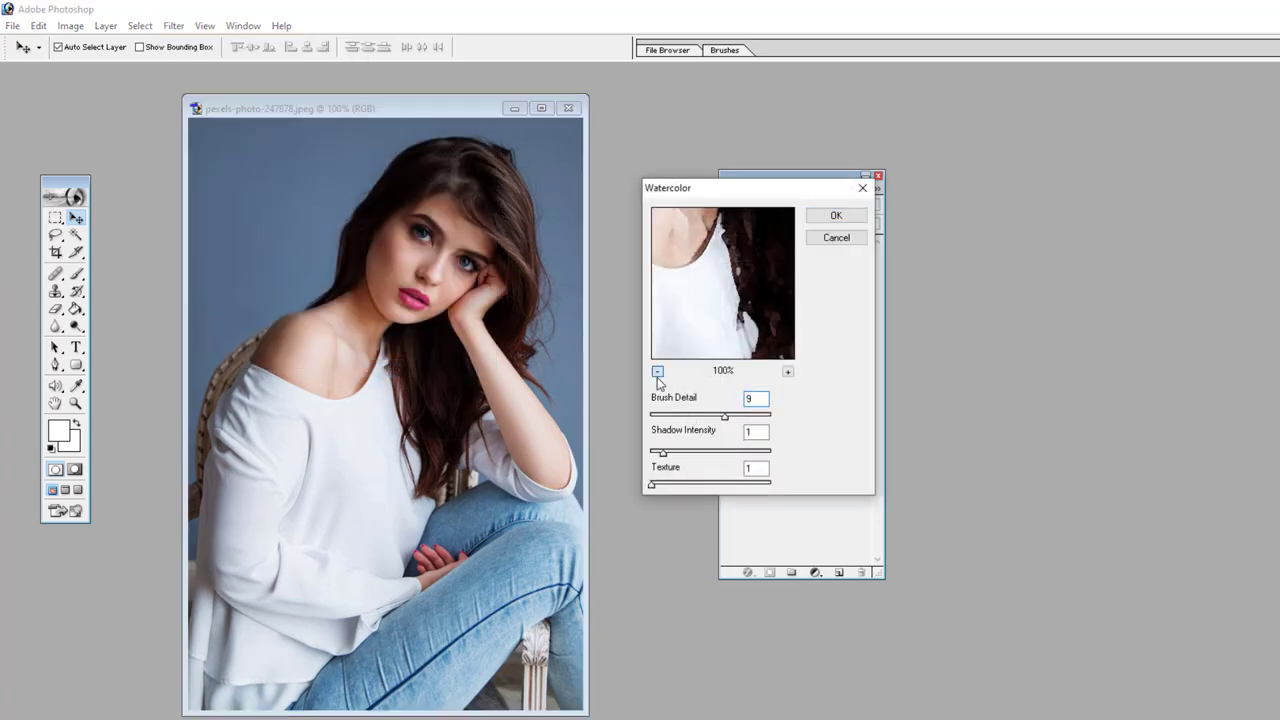
{"action": "left_click", "coordinate": [657, 371]}
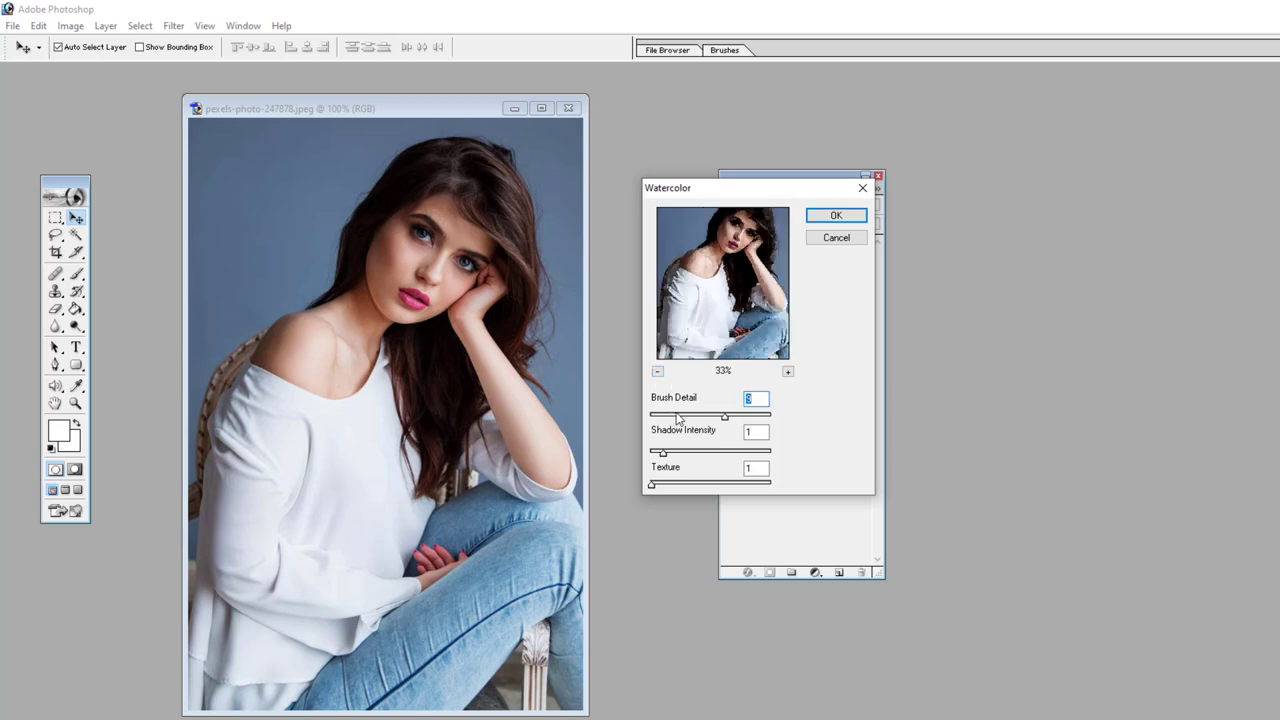
{"action": "left_click", "coordinate": [666, 486]}
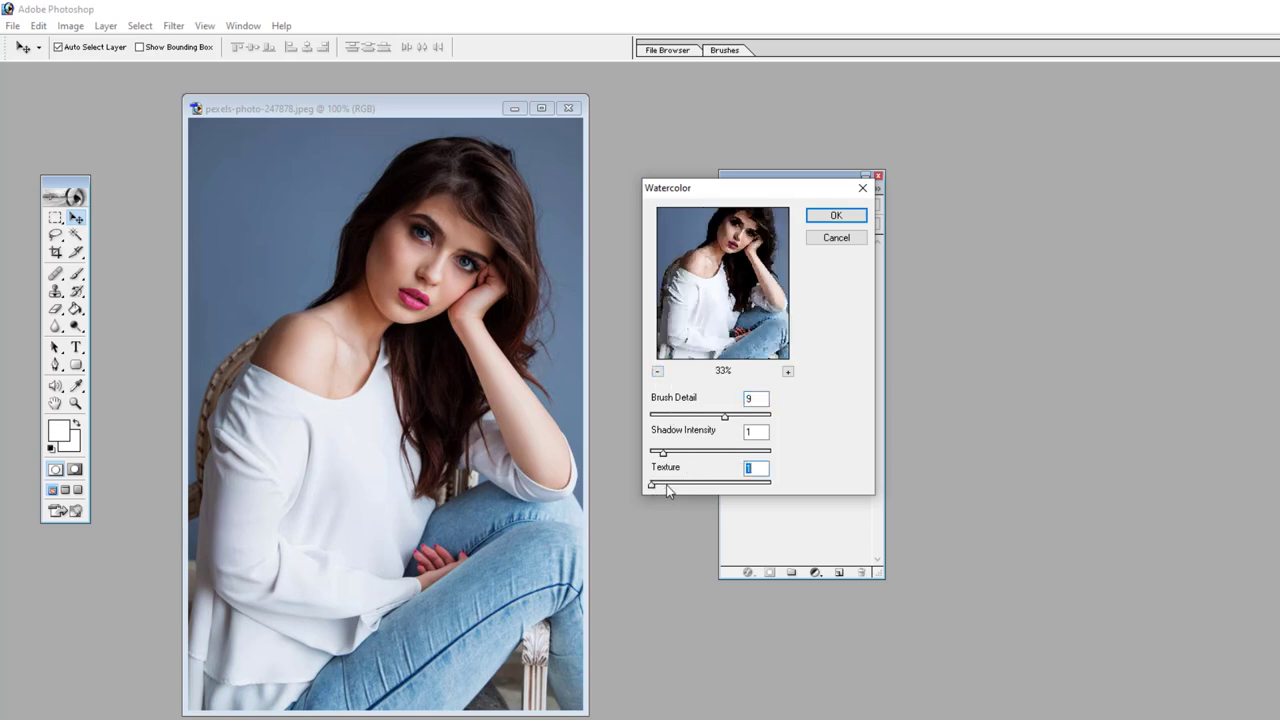
{"action": "left_click", "coordinate": [836, 215]}
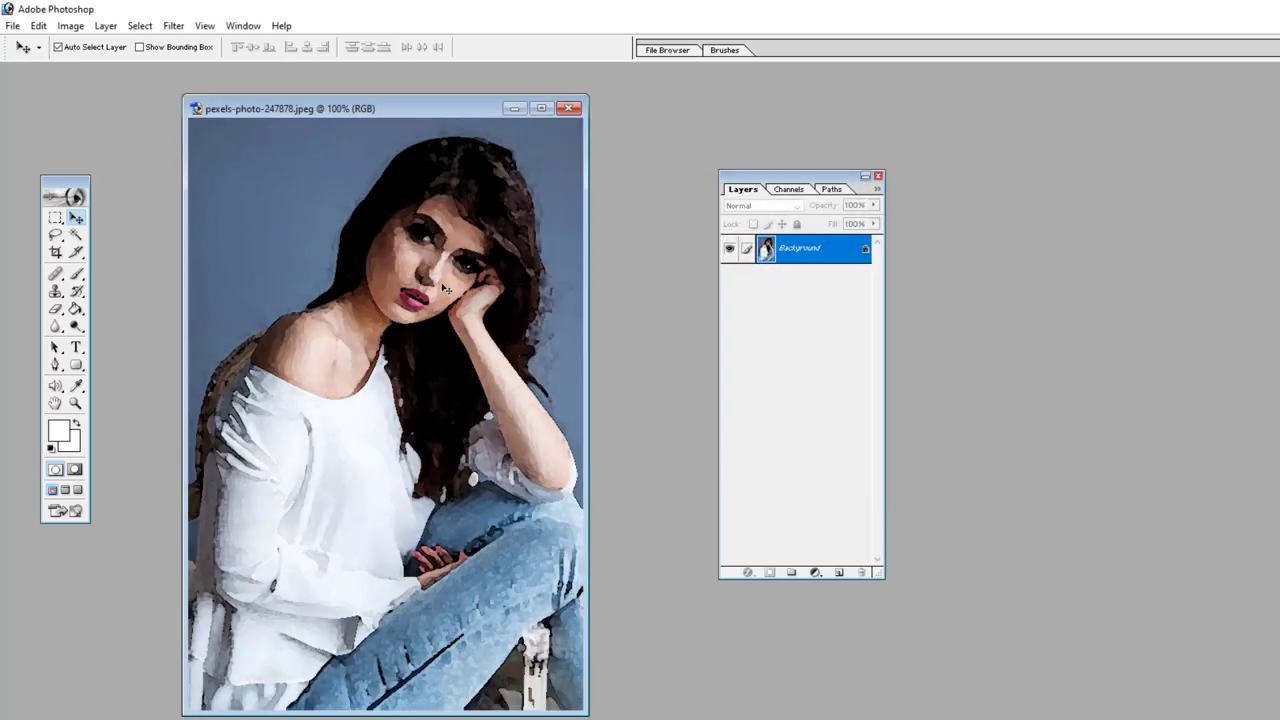
{"action": "key", "text": "ctrl+z"}
{"action": "left_click", "coordinate": [173, 25]}
{"action": "mouse_move", "coordinate": [194, 142]}
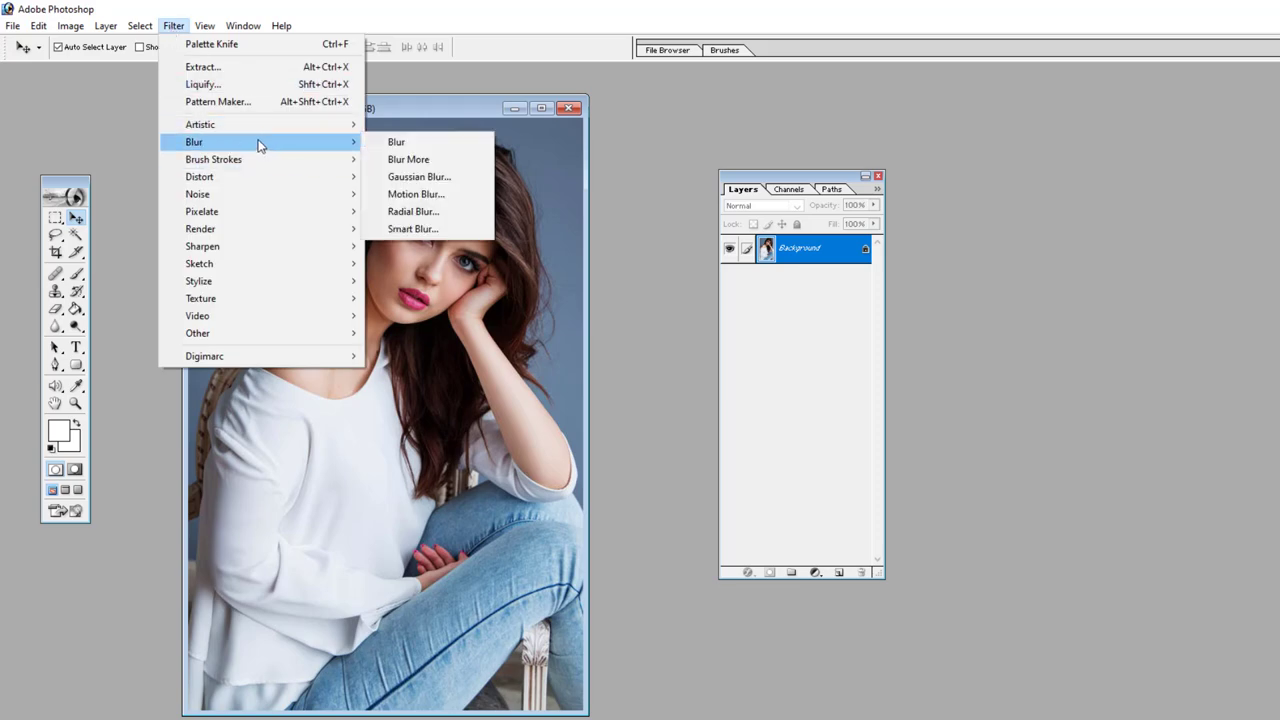
Apply the plain Blur filter to the portrait
{"action": "left_click", "coordinate": [262, 445]}
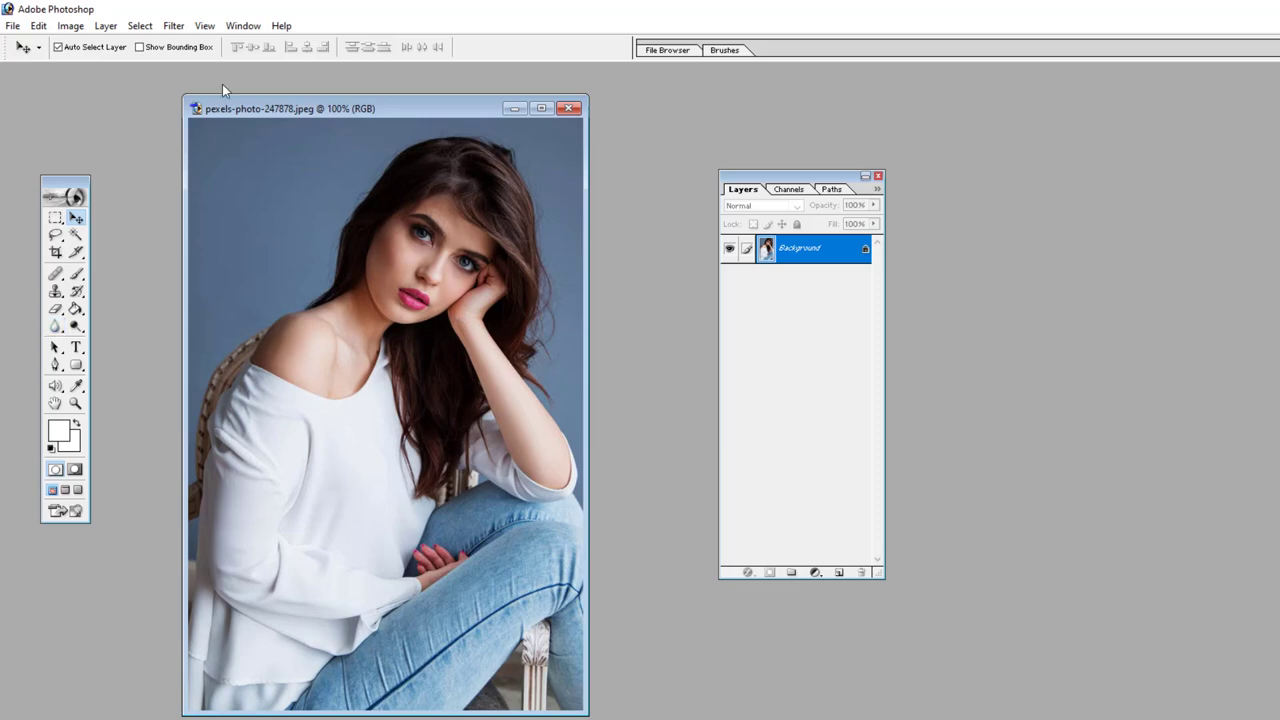
{"action": "left_click", "coordinate": [173, 25]}
{"action": "mouse_move", "coordinate": [194, 142]}
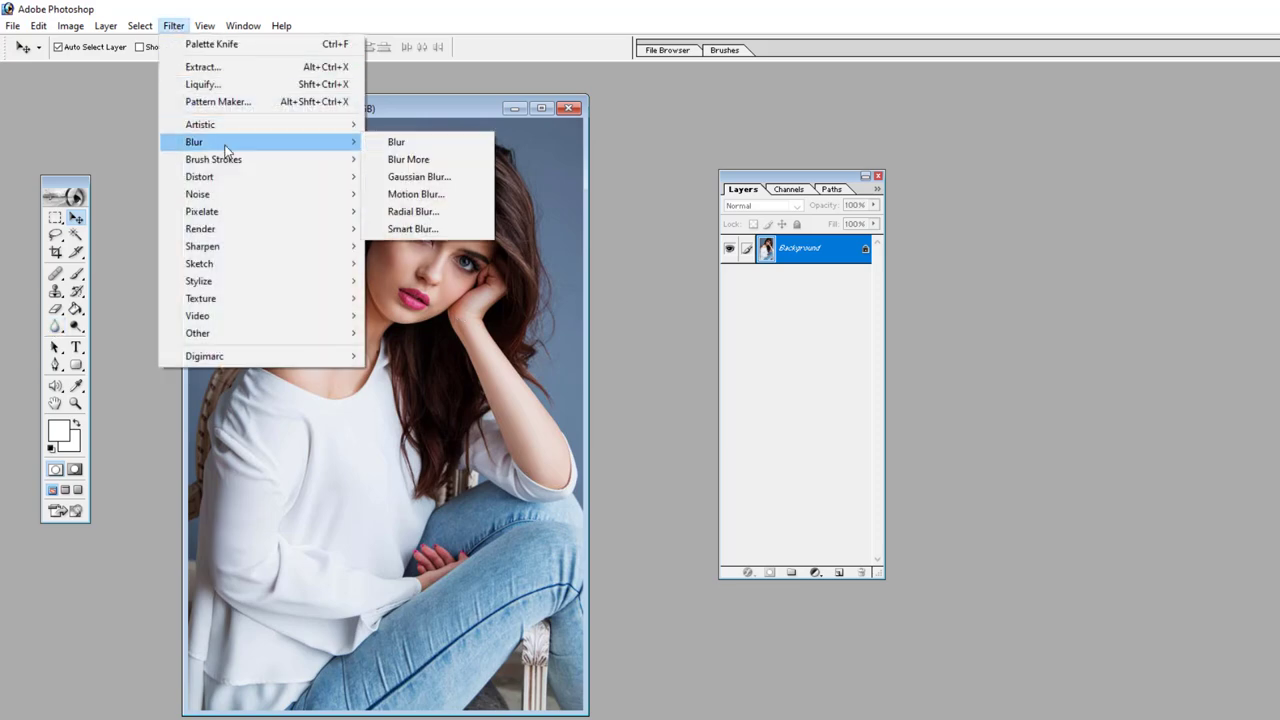
{"action": "left_click", "coordinate": [396, 142]}
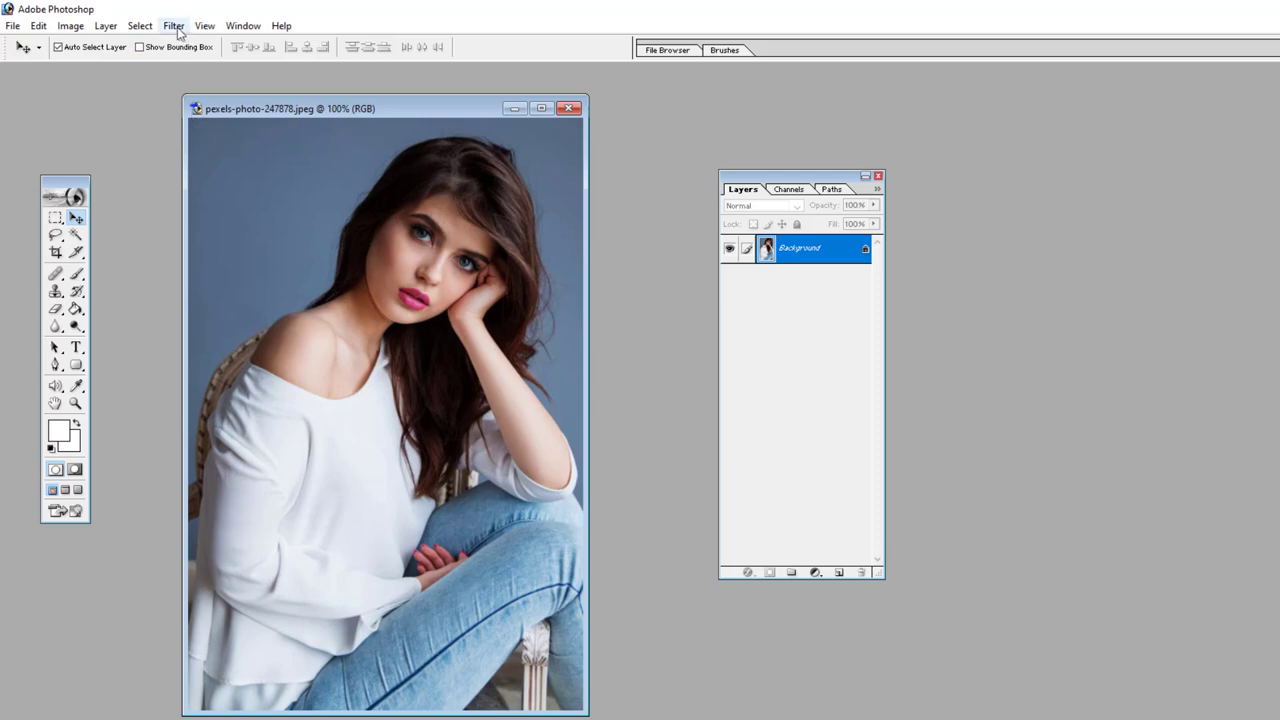
Apply a 6.7-pixel Gaussian Blur, previewing face and shoulder, then undo it
{"action": "left_click", "coordinate": [173, 25]}
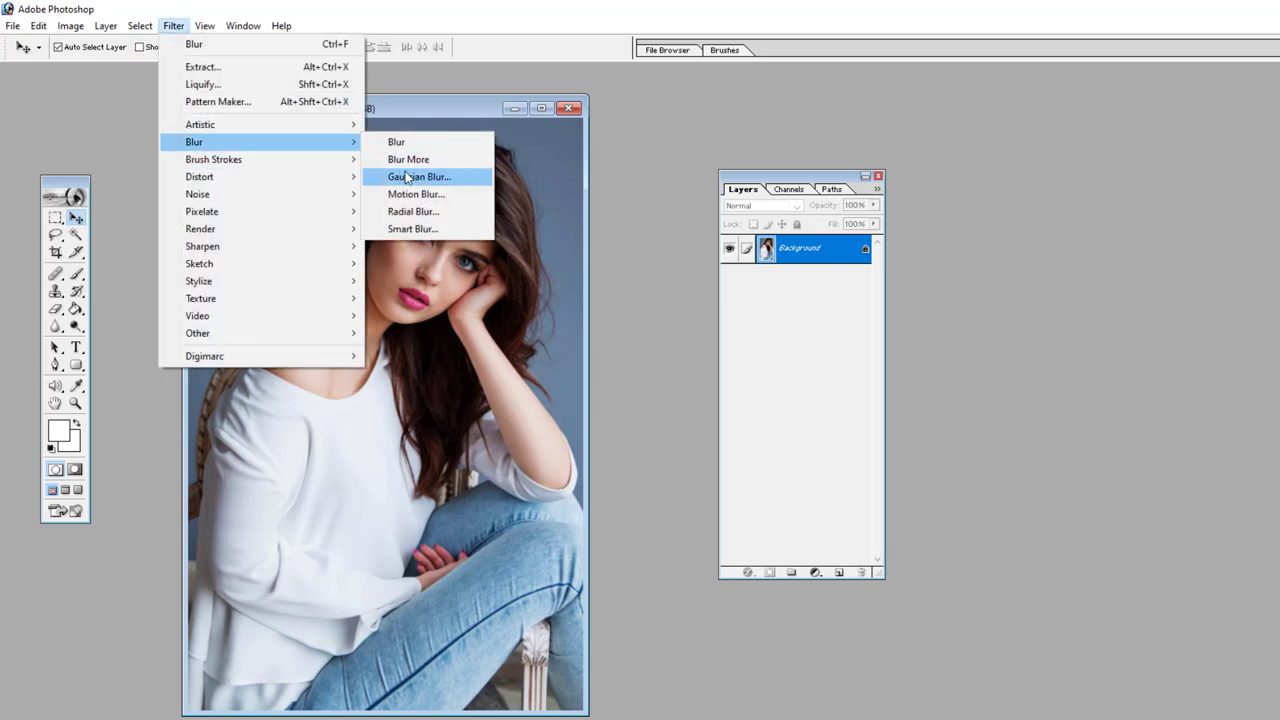
{"action": "mouse_move", "coordinate": [260, 142]}
{"action": "left_click", "coordinate": [433, 182]}
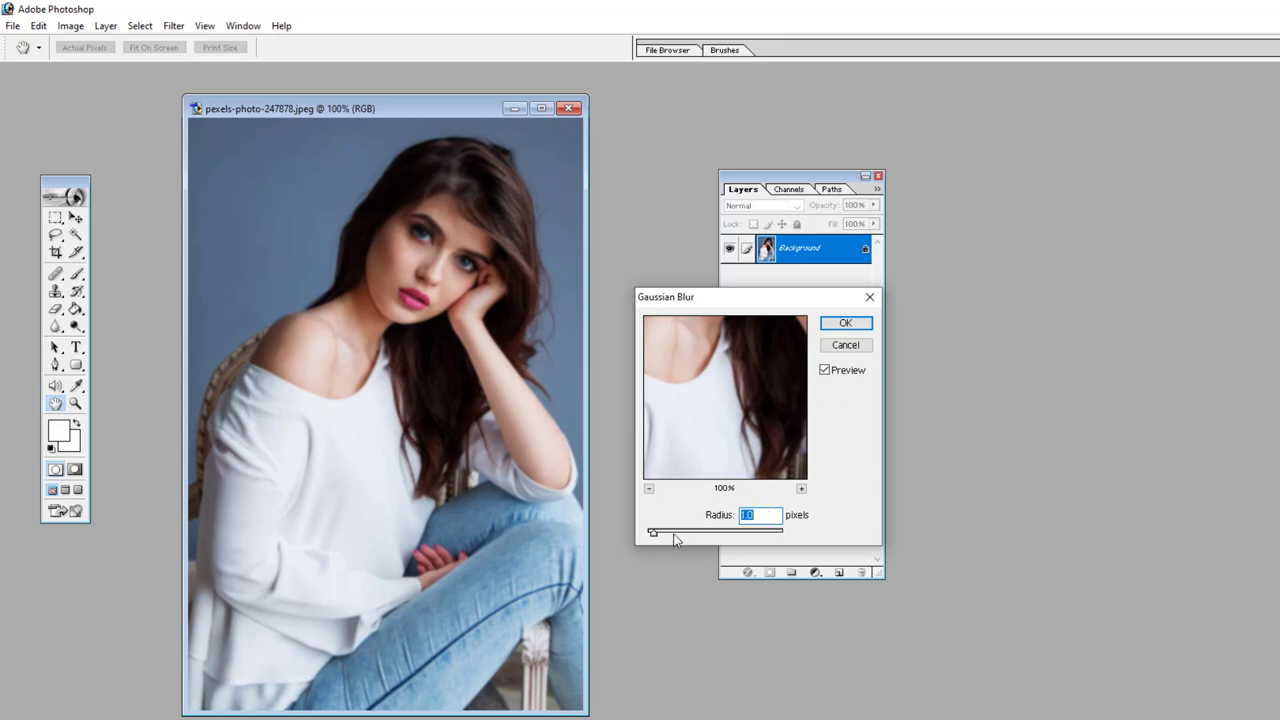
{"action": "mouse_move", "coordinate": [652, 532]}
{"action": "left_mouse_down"}
{"action": "mouse_move", "coordinate": [751, 534]}
{"action": "mouse_move", "coordinate": [671, 535]}
{"action": "mouse_move", "coordinate": [700, 536]}
{"action": "left_mouse_up"}
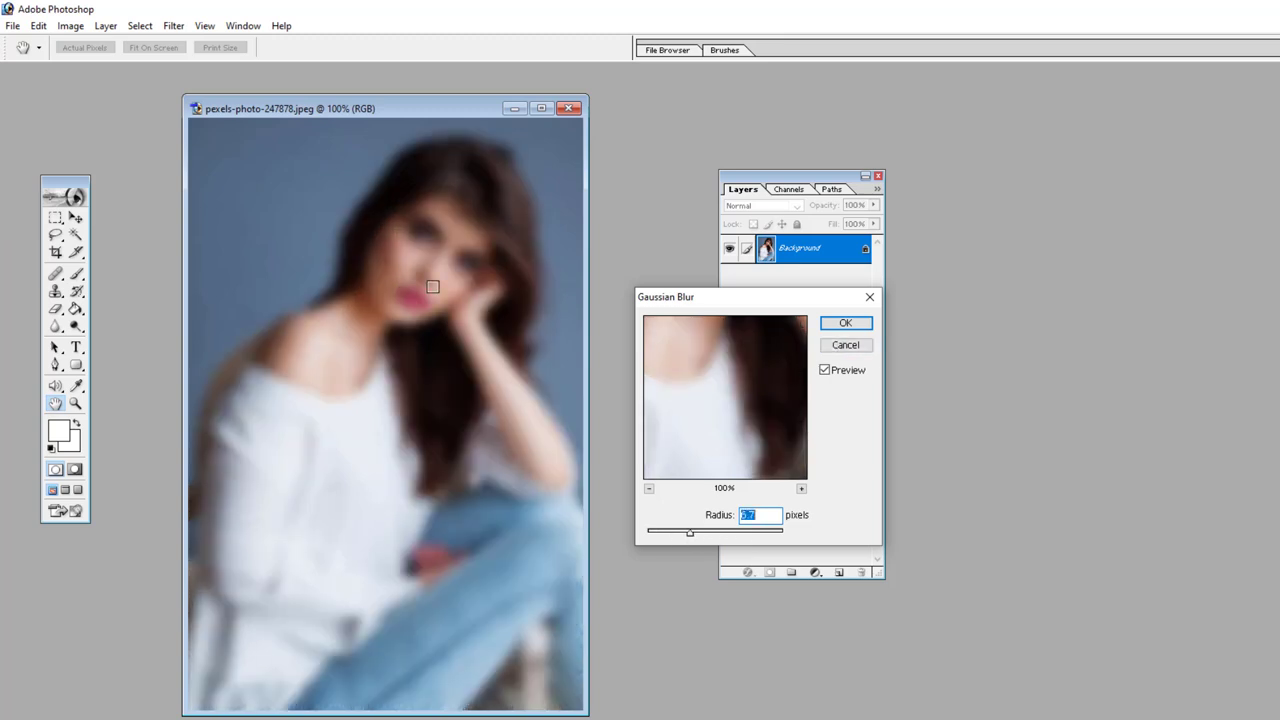
{"action": "left_click", "coordinate": [419, 253]}
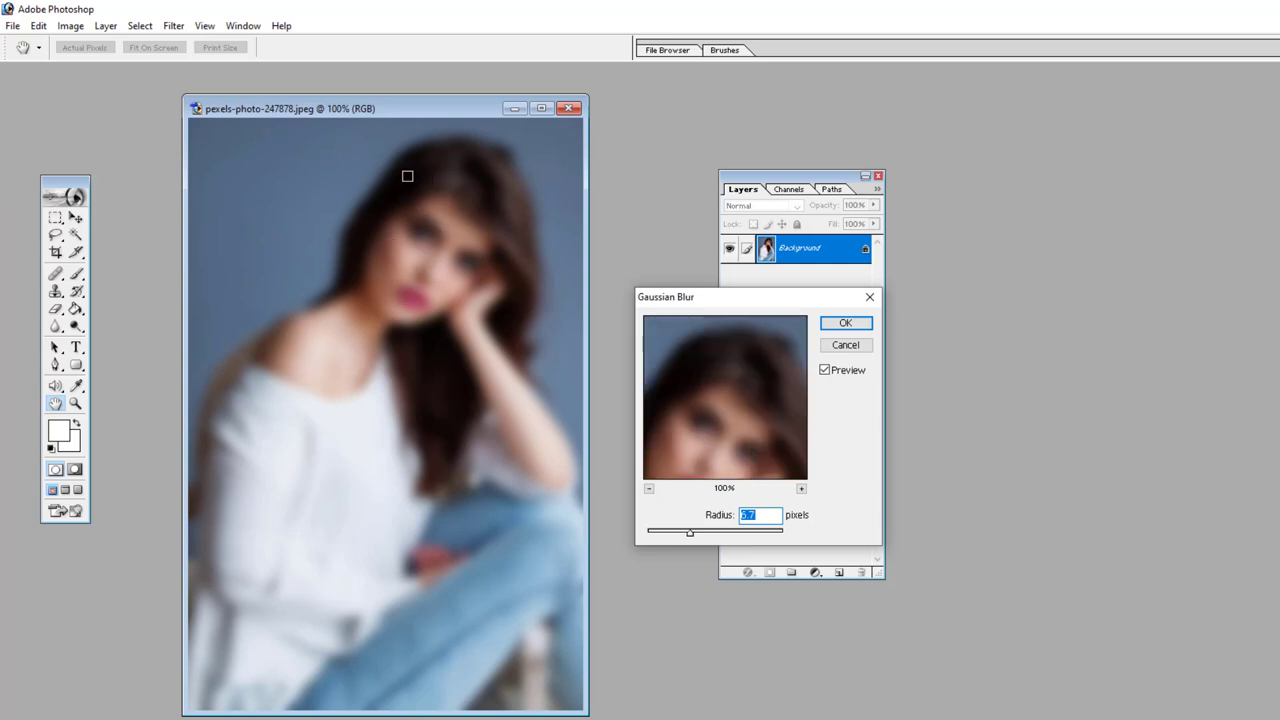
{"action": "left_click", "coordinate": [295, 380]}
{"action": "left_click", "coordinate": [395, 378]}
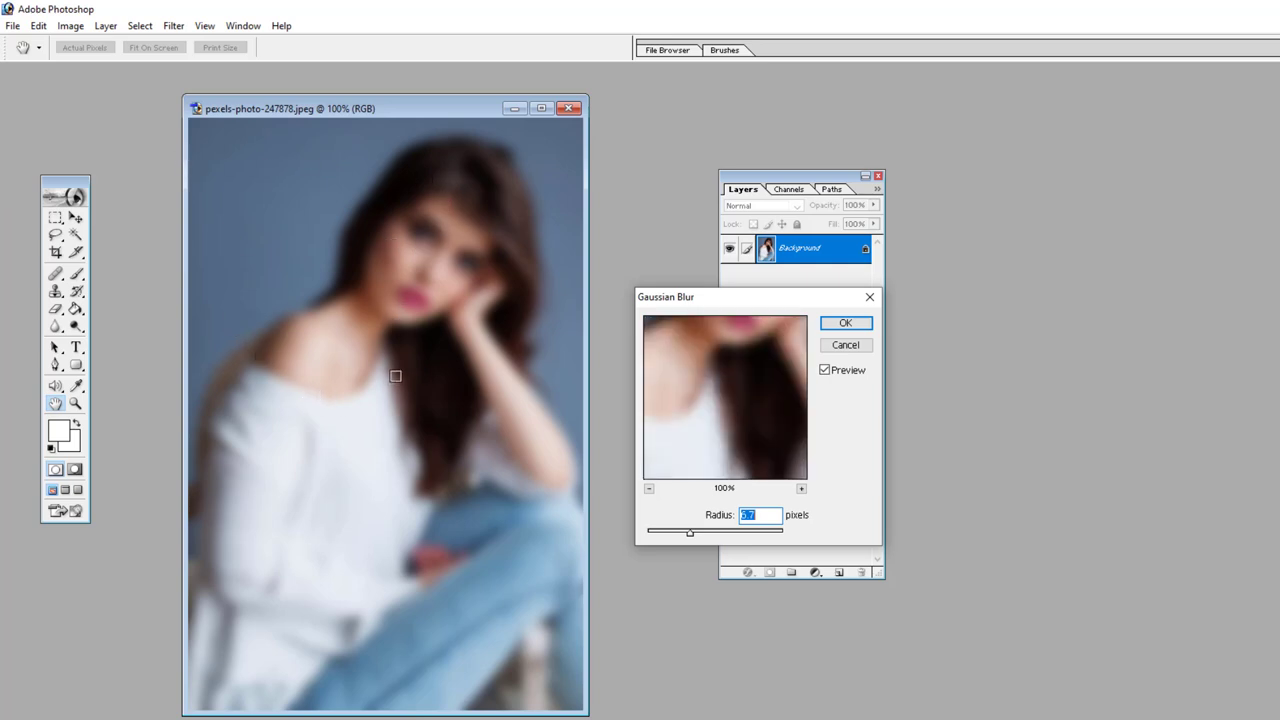
{"action": "left_click", "coordinate": [423, 290]}
{"action": "left_click", "coordinate": [845, 323]}
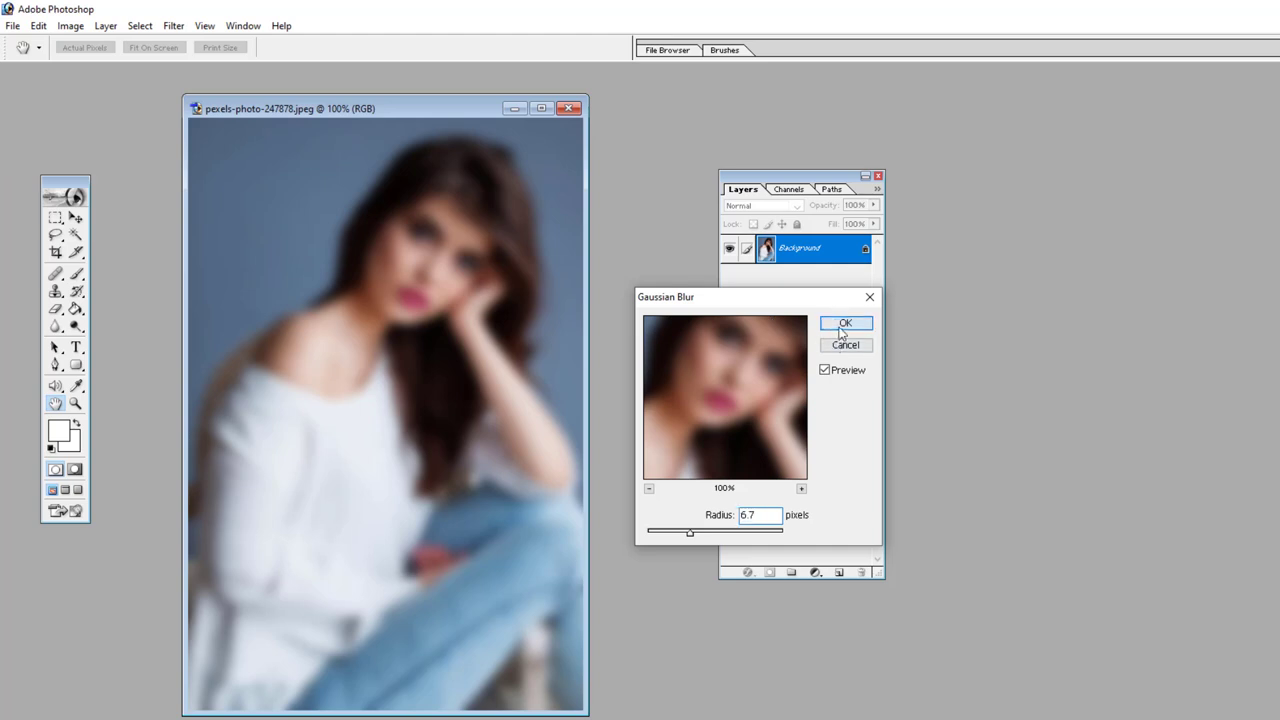
{"action": "key", "text": "v"}
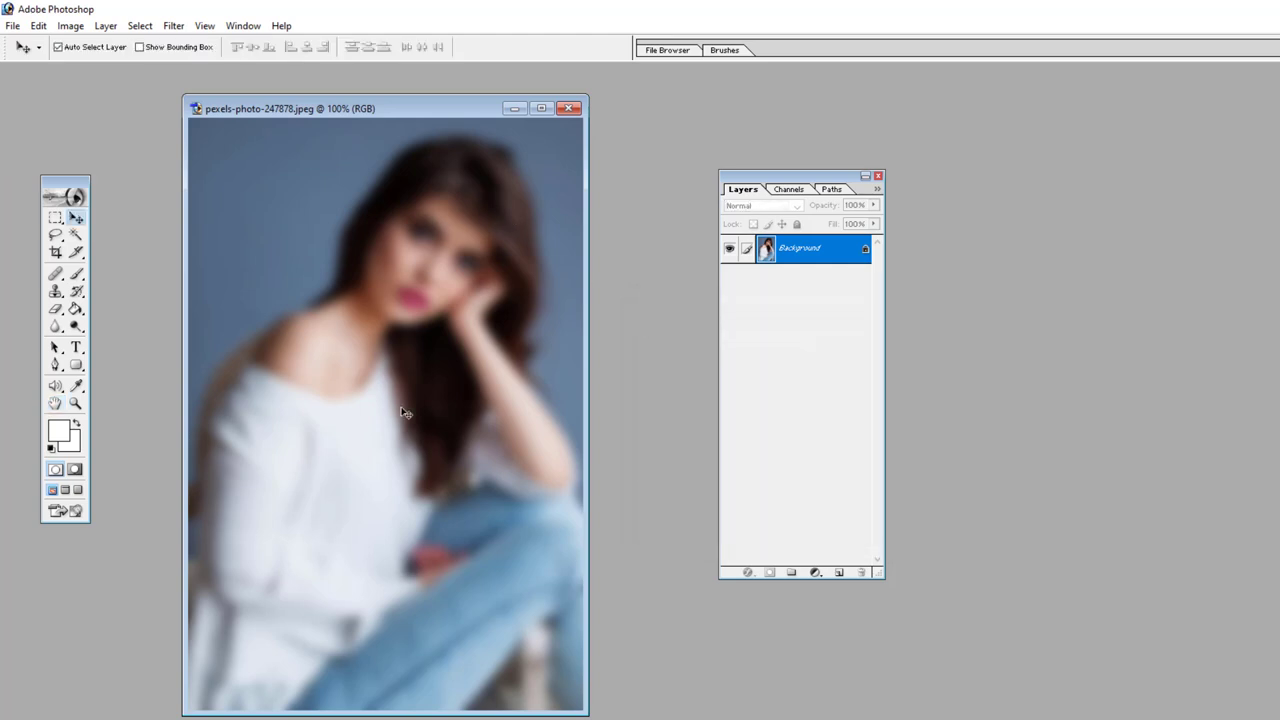
{"action": "key", "text": "ctrl+z"}
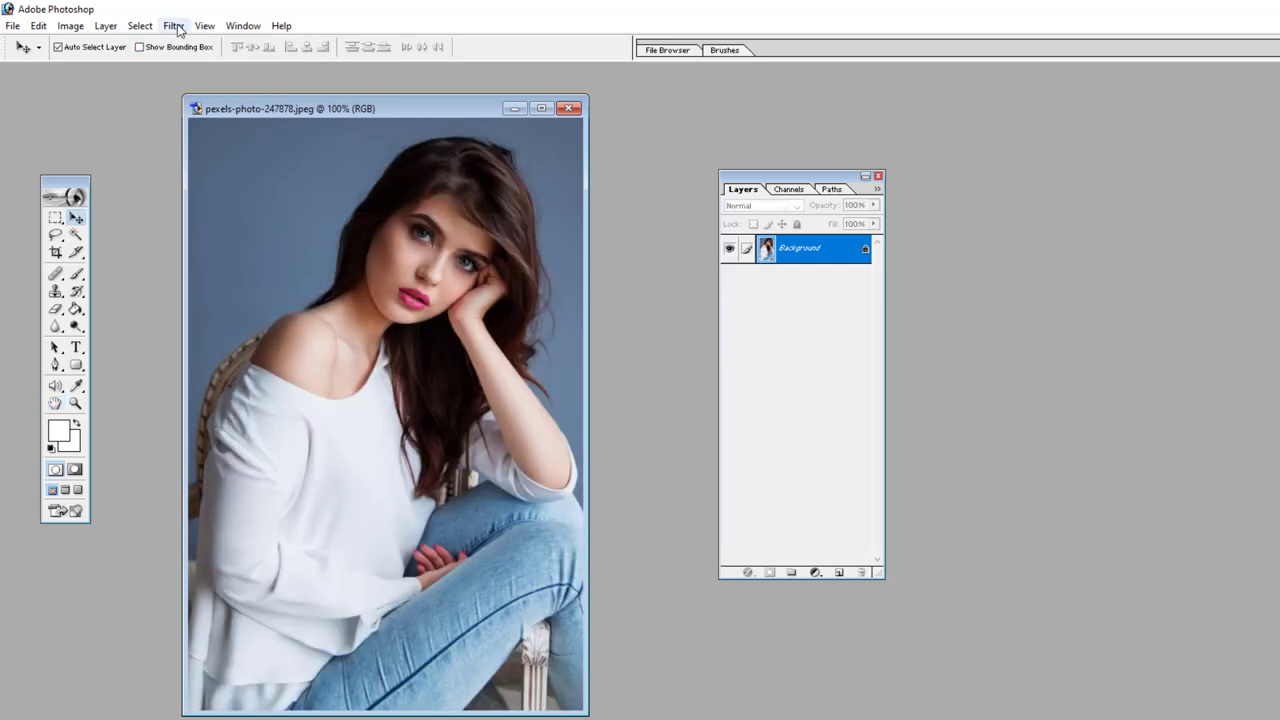
Open Motion Blur settings for the portrait and cancel without applying
{"action": "left_click", "coordinate": [173, 25]}
{"action": "mouse_move", "coordinate": [194, 142]}
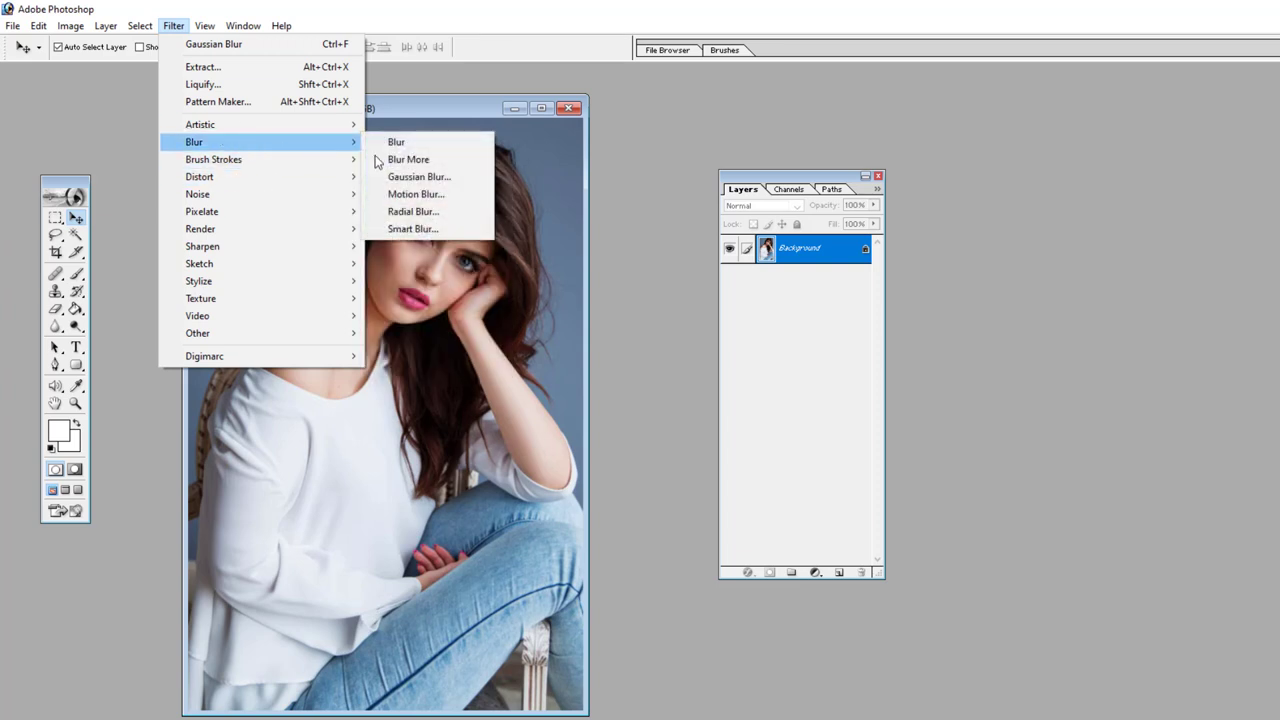
{"action": "left_click", "coordinate": [462, 194]}
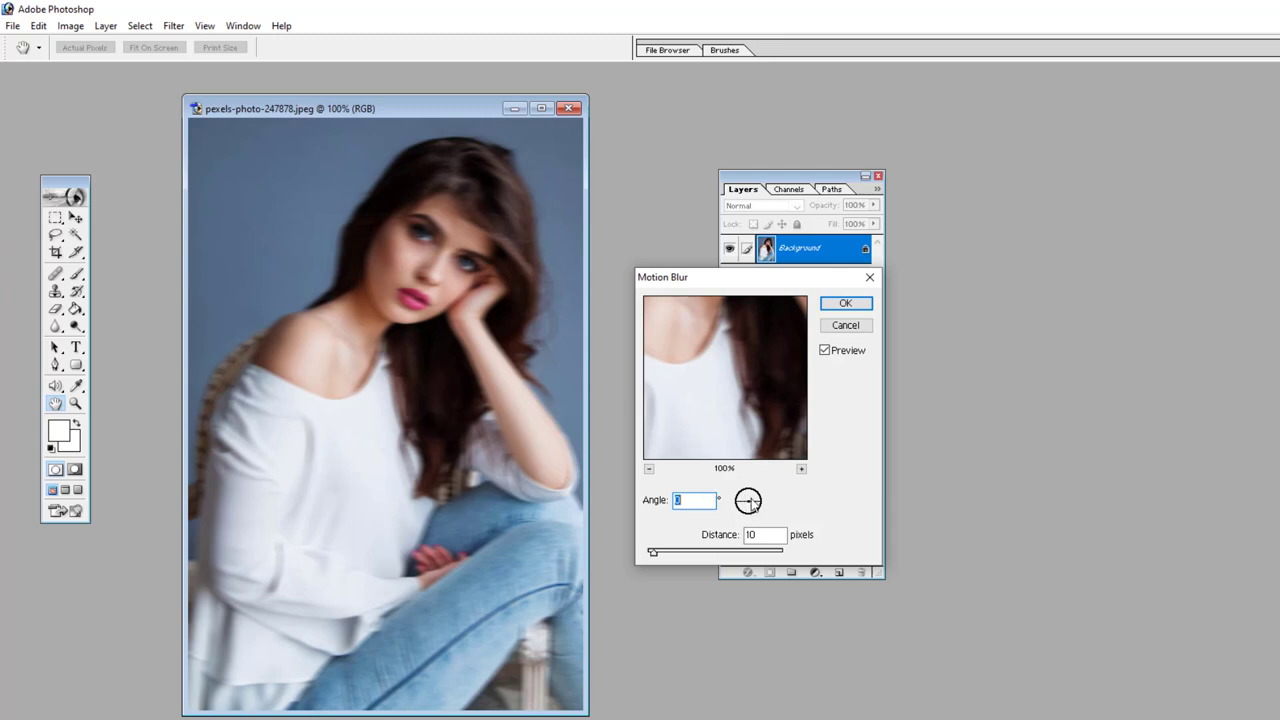
{"action": "left_click", "coordinate": [840, 330]}
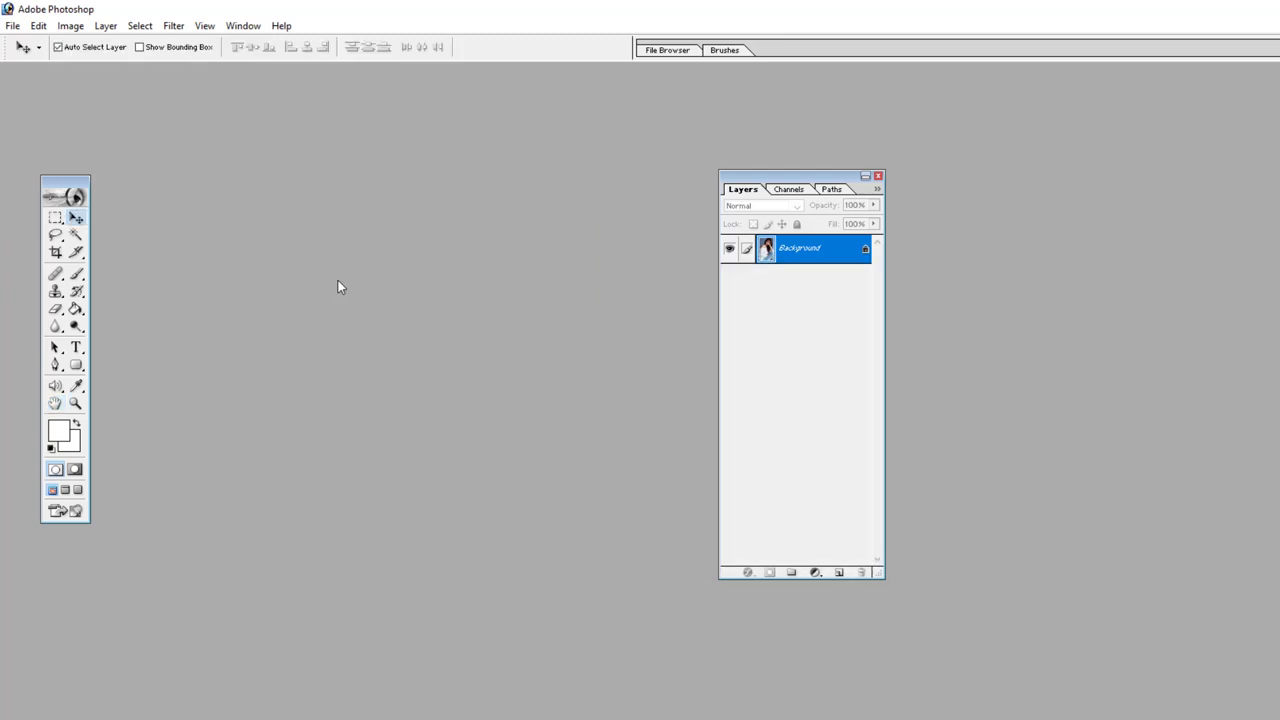
Open the motorcycle photo without colour management and reposition its window
{"action": "double_click", "coordinate": [338, 287]}
{"action": "left_click", "coordinate": [665, 208]}
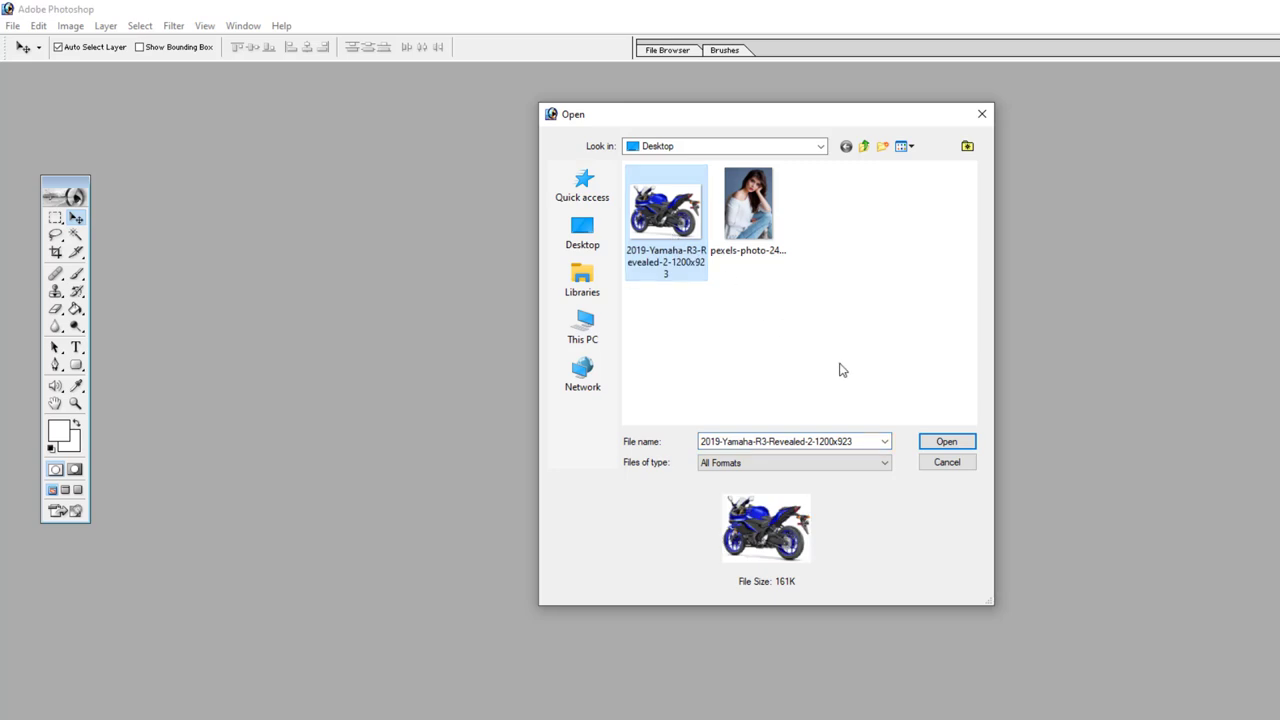
{"action": "left_click", "coordinate": [946, 442]}
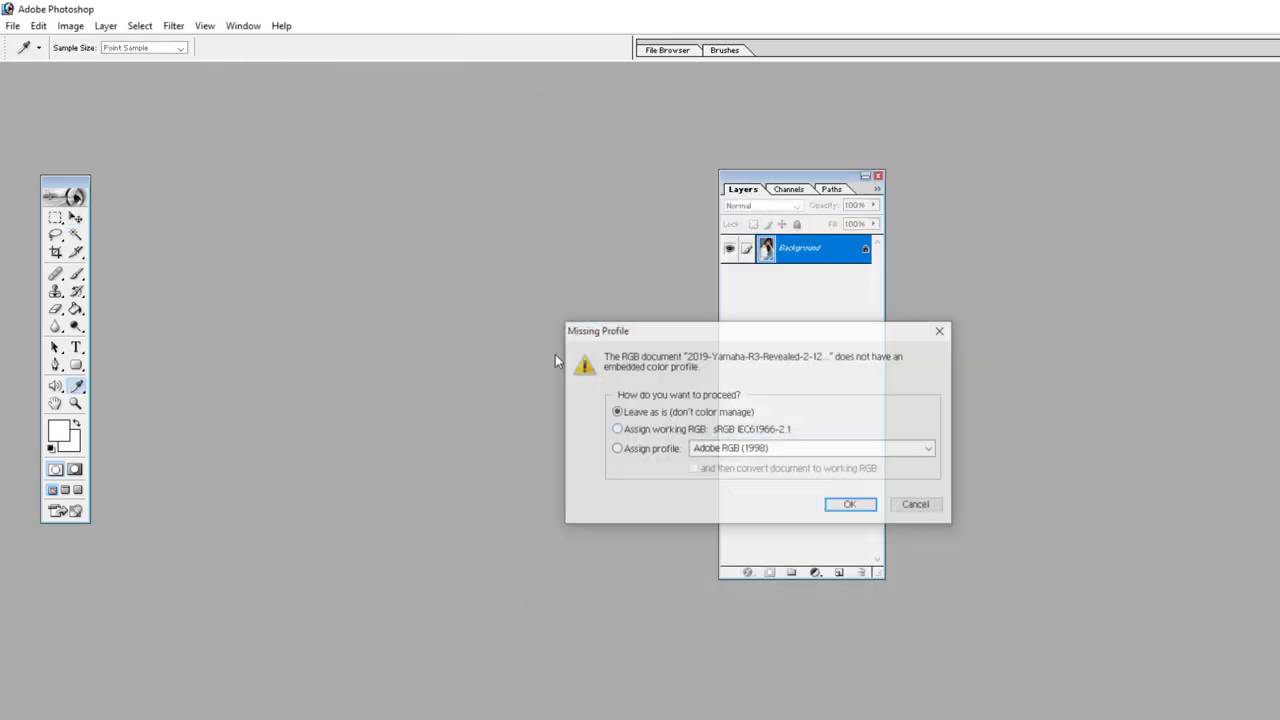
{"action": "left_click", "coordinate": [846, 506]}
{"action": "left_click_drag", "start_coordinate": [389, 89], "coordinate": [465, 126]}
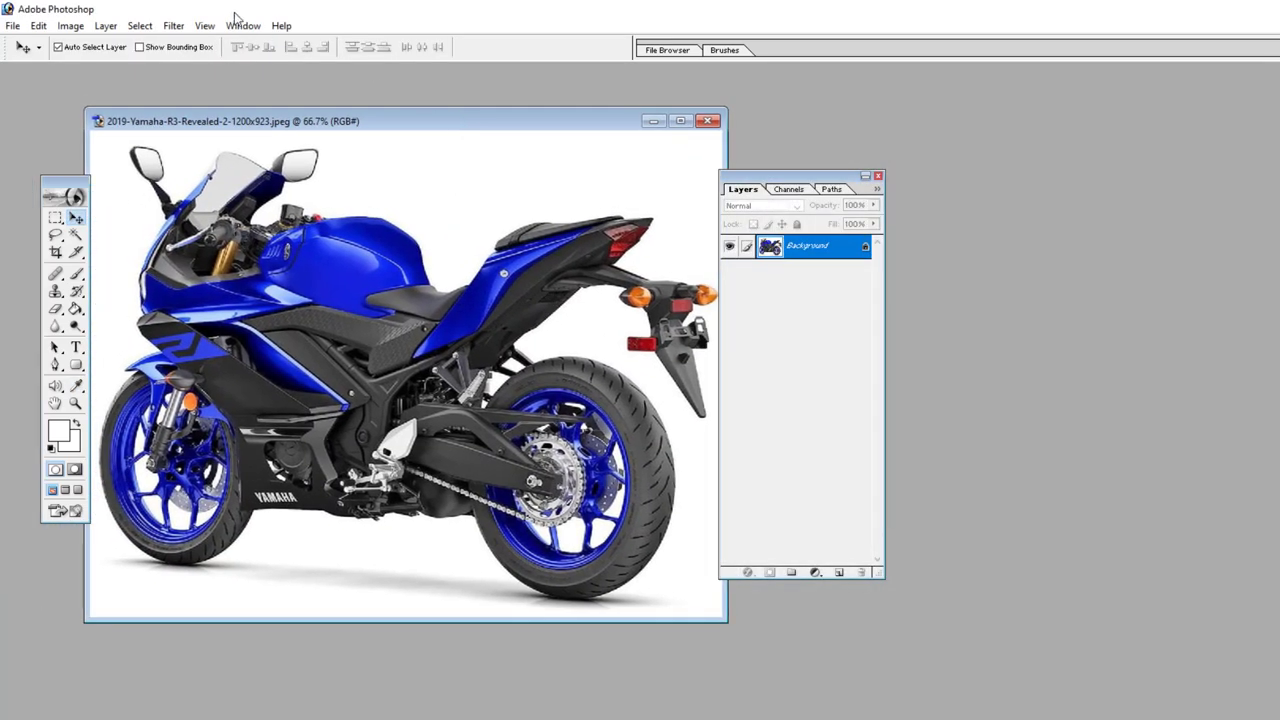
Apply a horizontal 40-pixel Motion Blur to the motorcycle, then undo it
{"action": "left_click", "coordinate": [174, 26]}
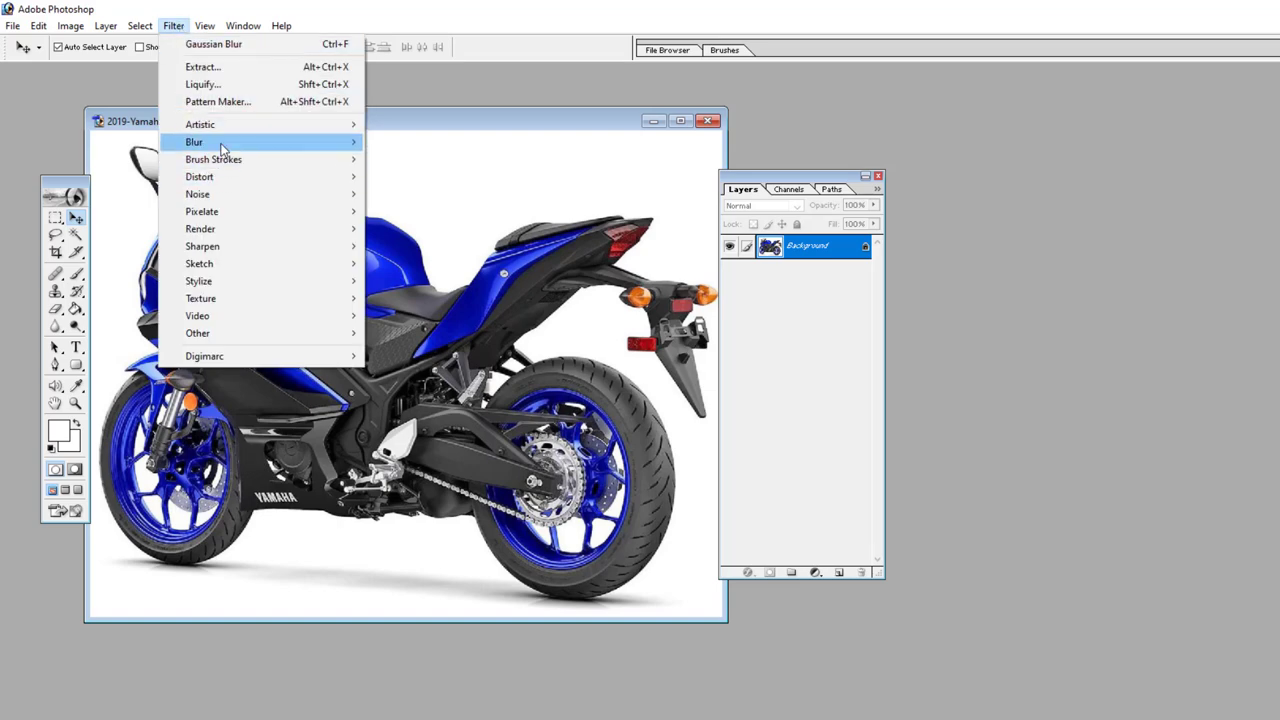
{"action": "mouse_move", "coordinate": [220, 142]}
{"action": "left_click", "coordinate": [466, 195]}
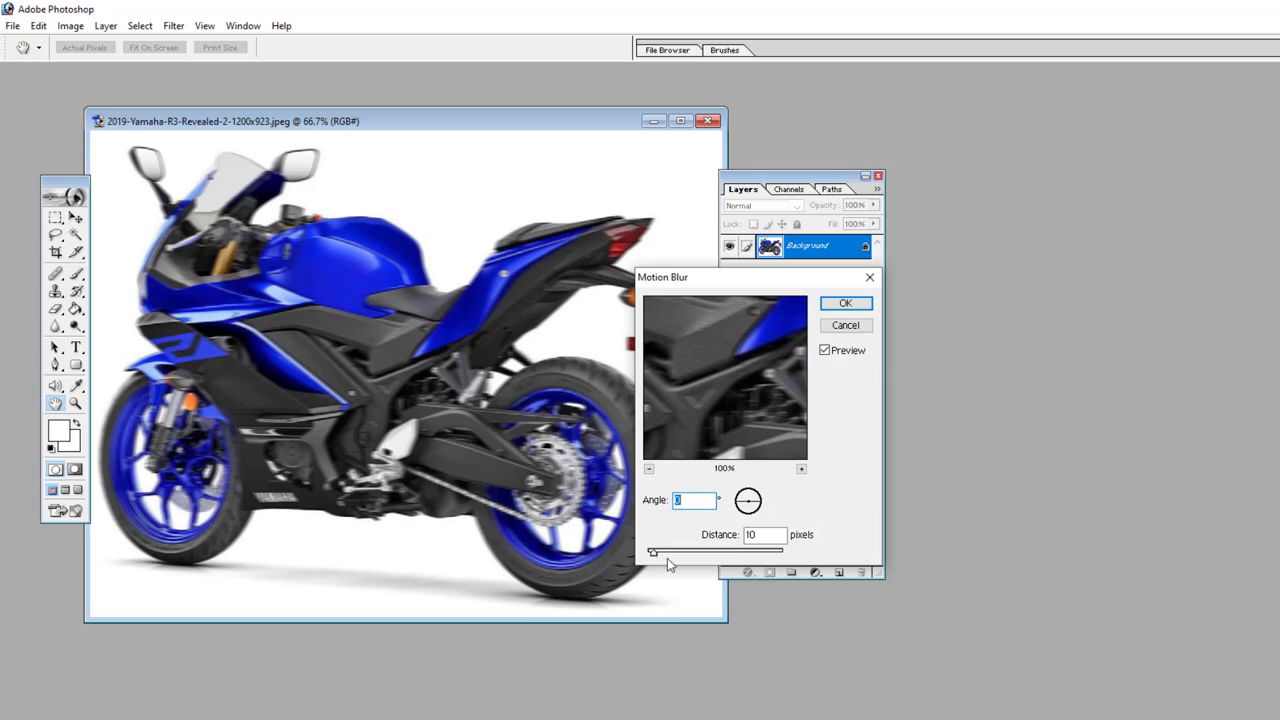
{"action": "left_click_drag", "start_coordinate": [663, 558], "coordinate": [677, 552]}
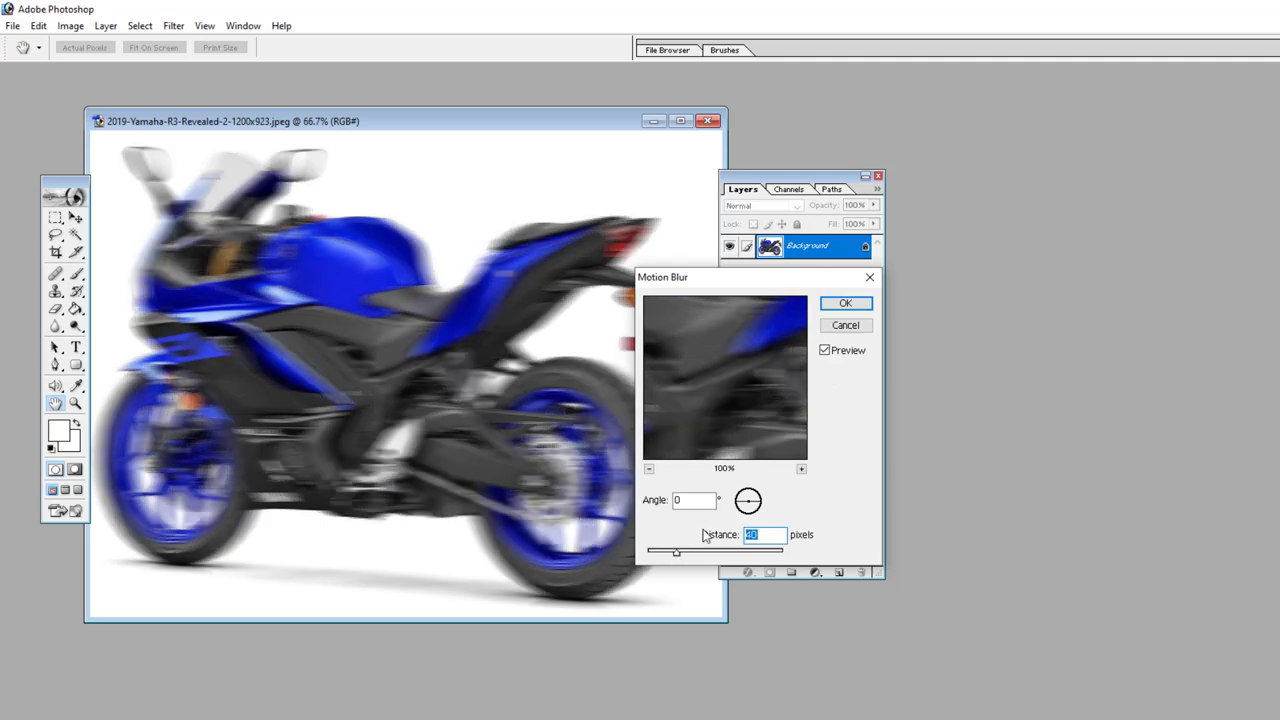
{"action": "left_click", "coordinate": [846, 305]}
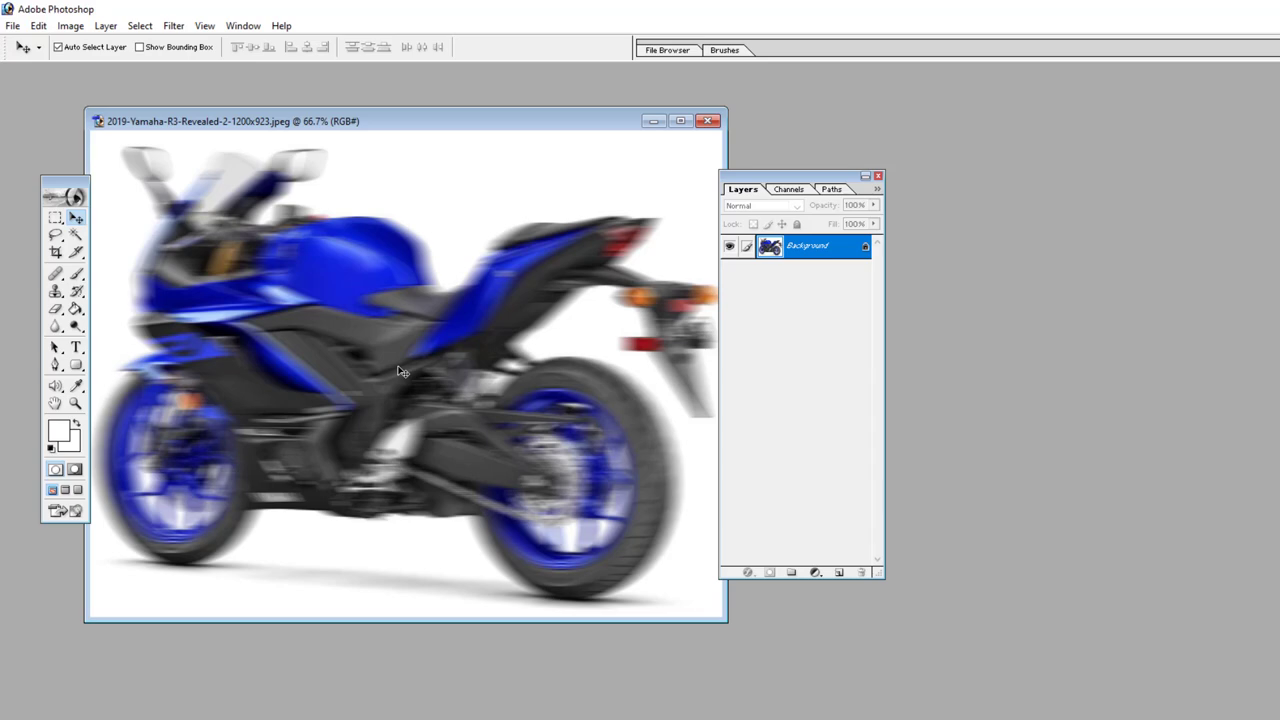
{"action": "key", "text": "ctrl+z"}
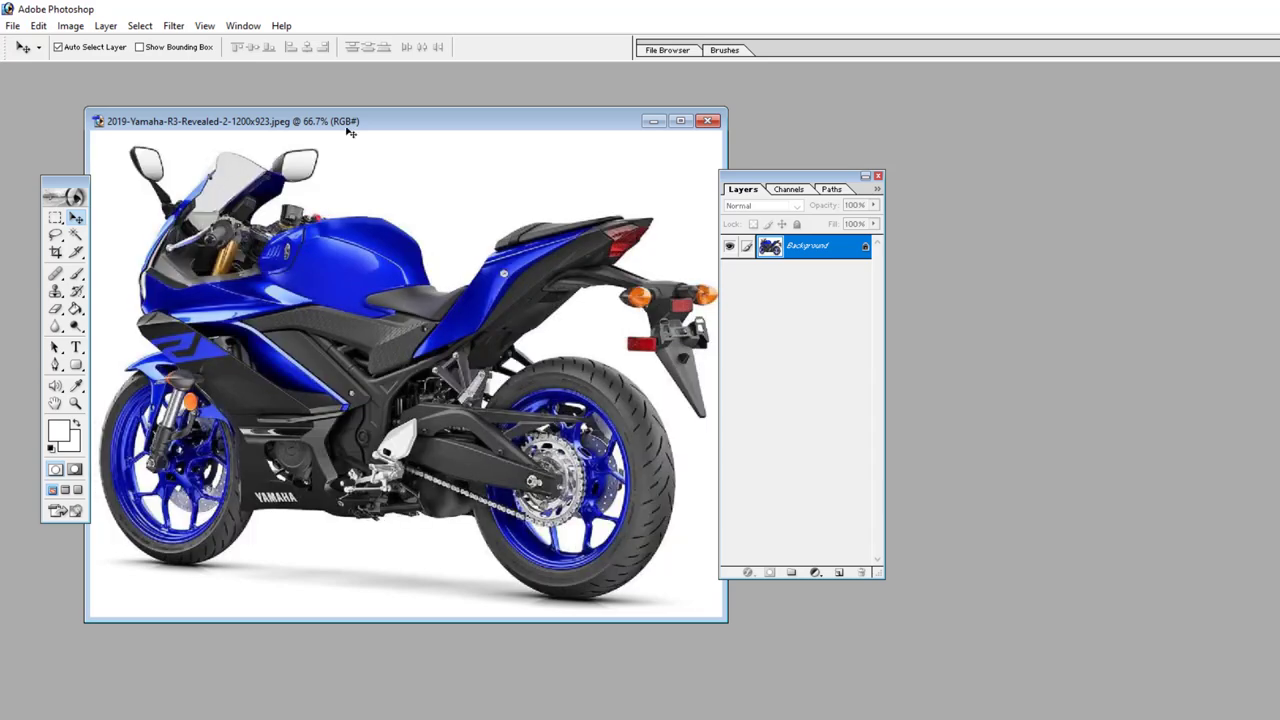
Reapply the 40-pixel Motion Blur with a near-vertical angle
{"action": "left_click", "coordinate": [174, 26]}
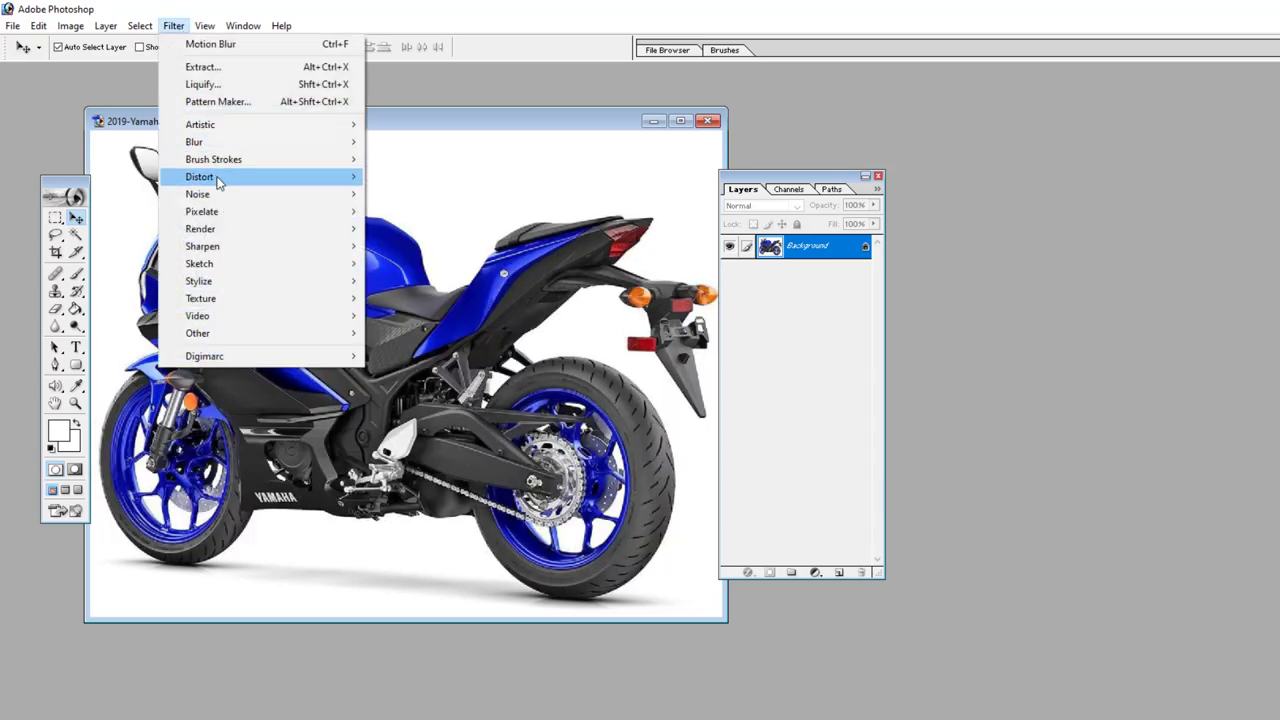
{"action": "mouse_move", "coordinate": [194, 142]}
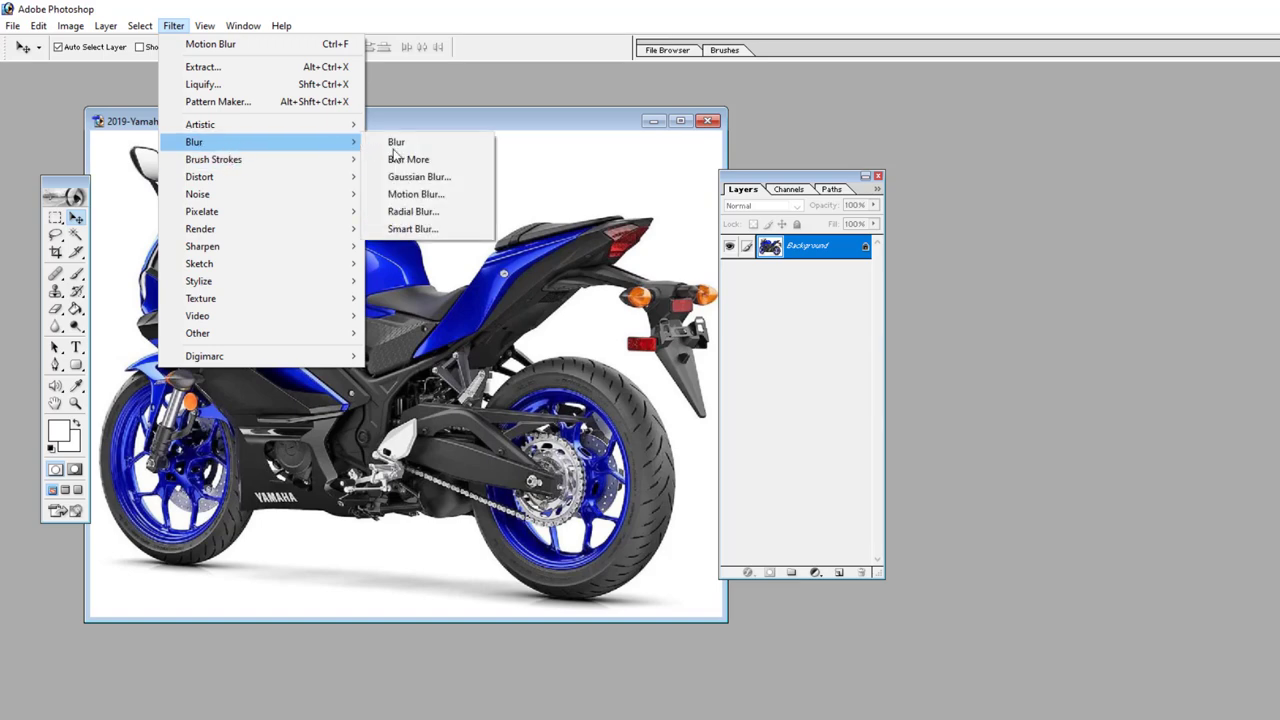
{"action": "left_click", "coordinate": [443, 194]}
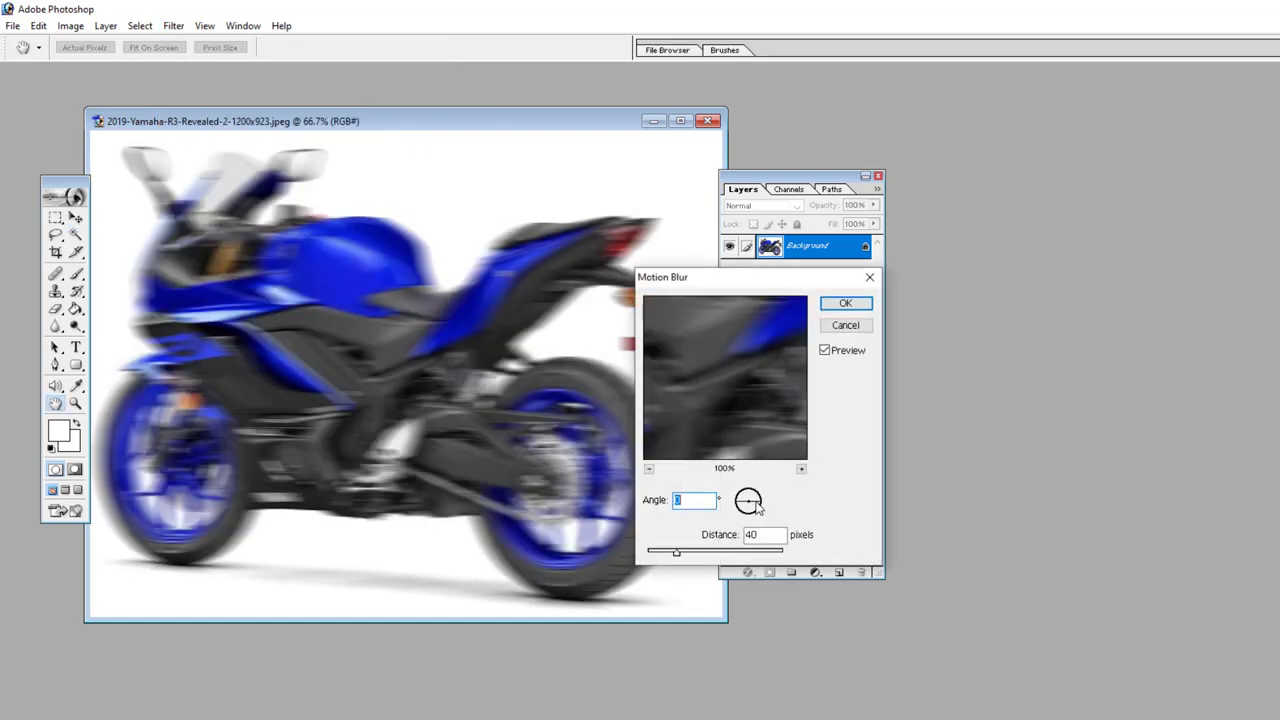
{"action": "left_click_drag", "start_coordinate": [758, 506], "coordinate": [750, 517]}
{"action": "left_click", "coordinate": [845, 303]}
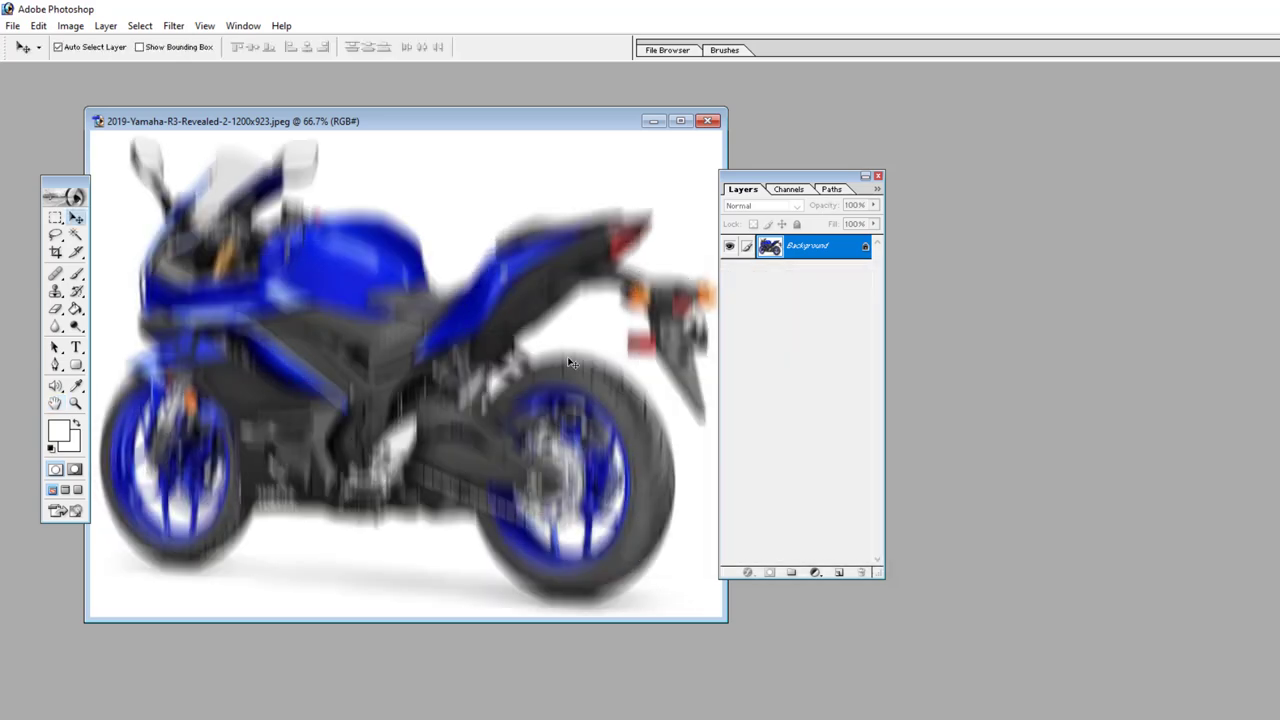
{"action": "left_click", "coordinate": [173, 25]}
{"action": "mouse_move", "coordinate": [194, 142]}
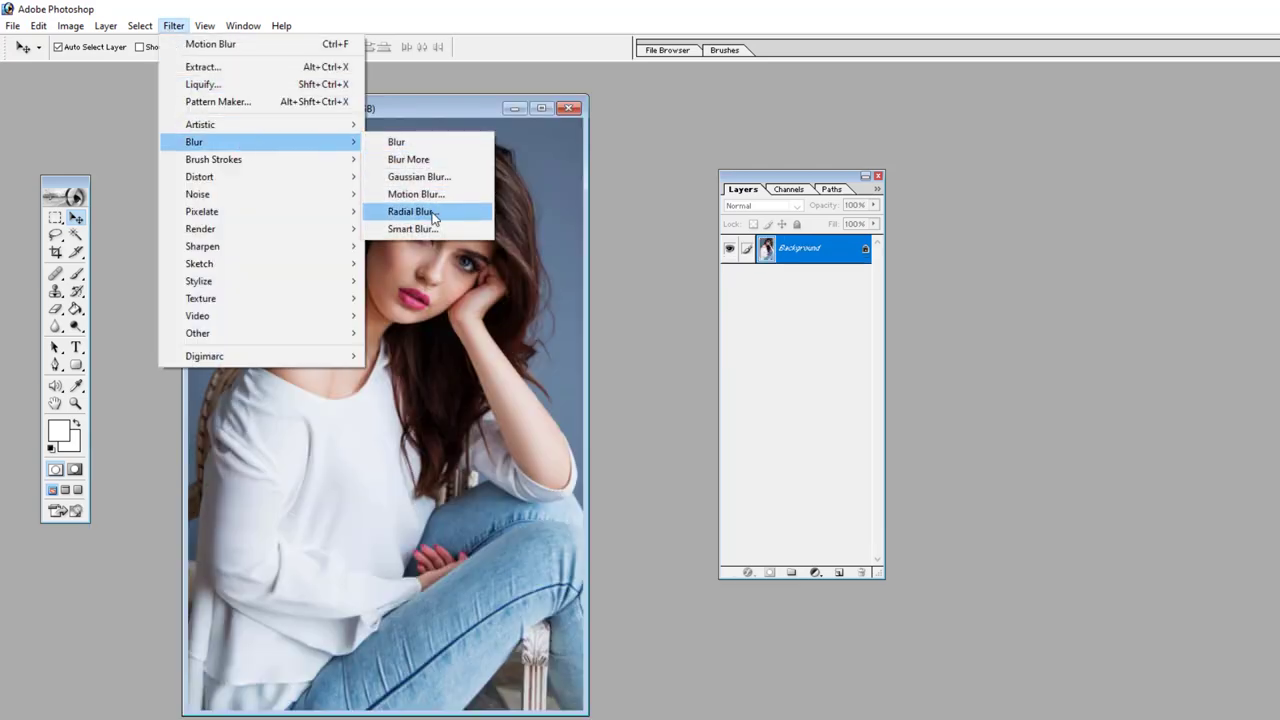
Apply a Spin Radial Blur to the portrait with the centre kept in the middle
{"action": "left_click", "coordinate": [410, 211]}
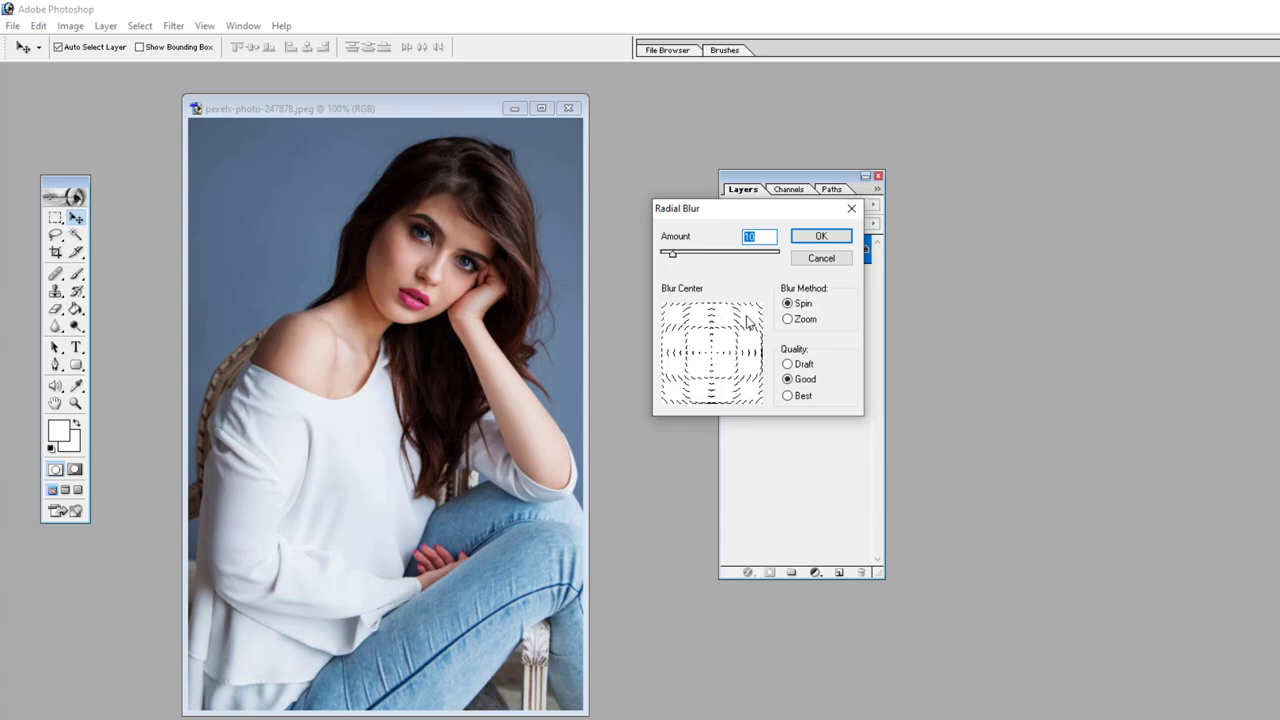
{"action": "left_click", "coordinate": [788, 320]}
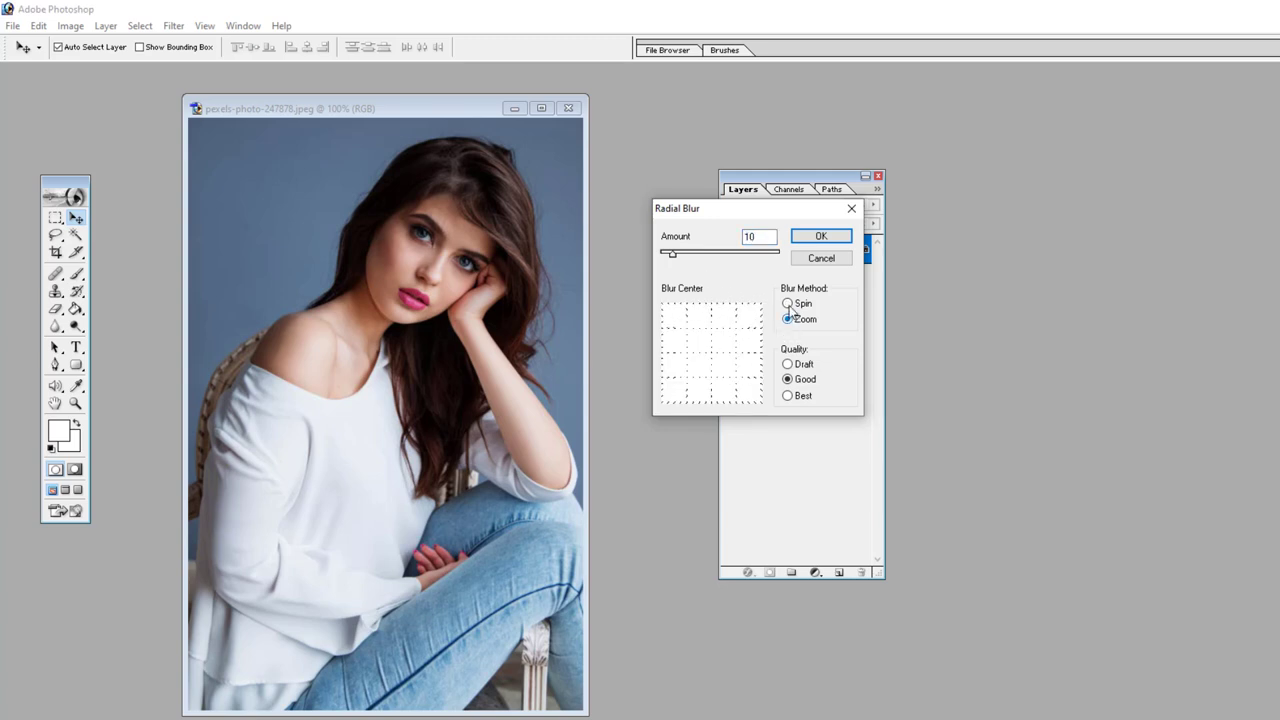
{"action": "left_click", "coordinate": [789, 305]}
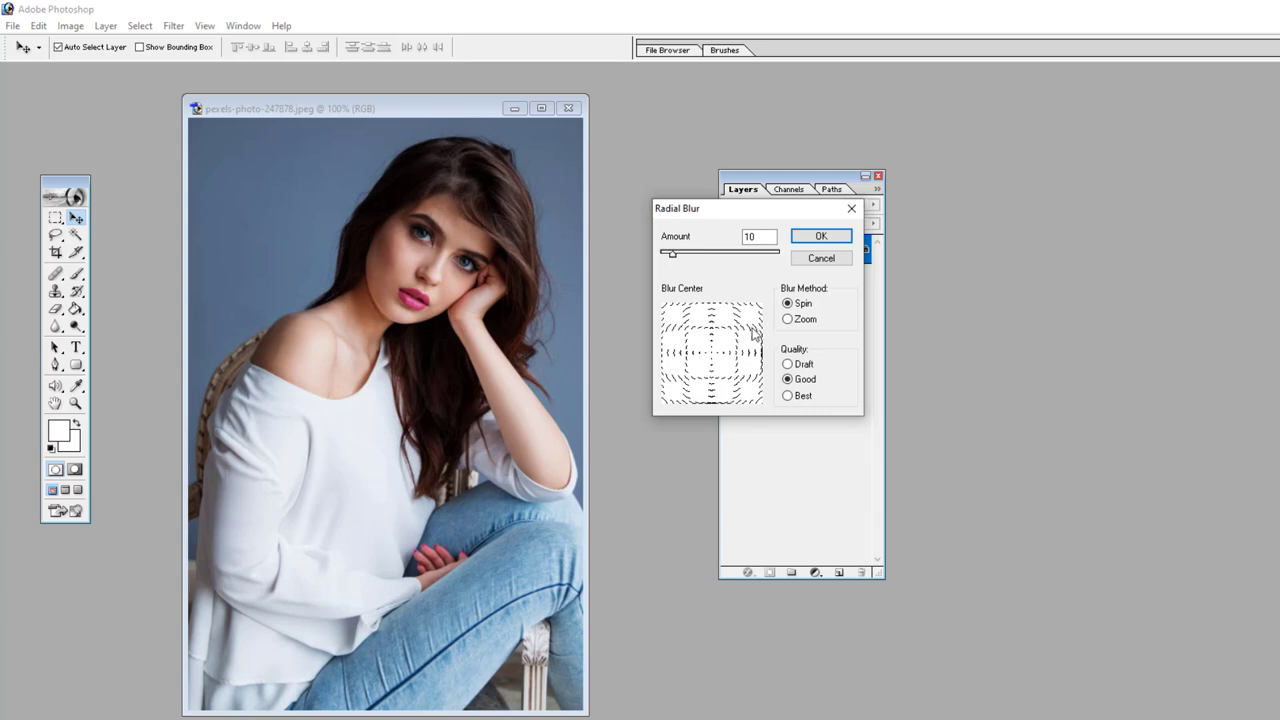
{"action": "left_click", "coordinate": [744, 322]}
{"action": "left_click_drag", "start_coordinate": [744, 322], "coordinate": [724, 340]}
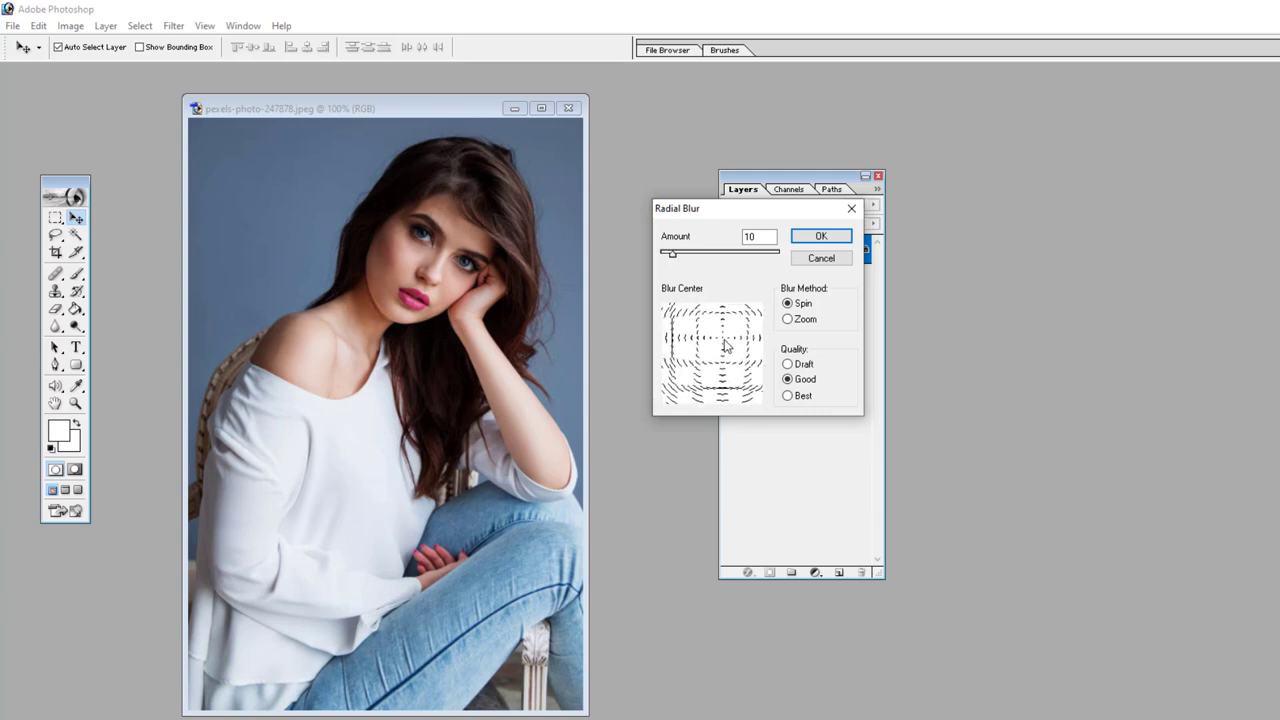
{"action": "left_click", "coordinate": [821, 236]}
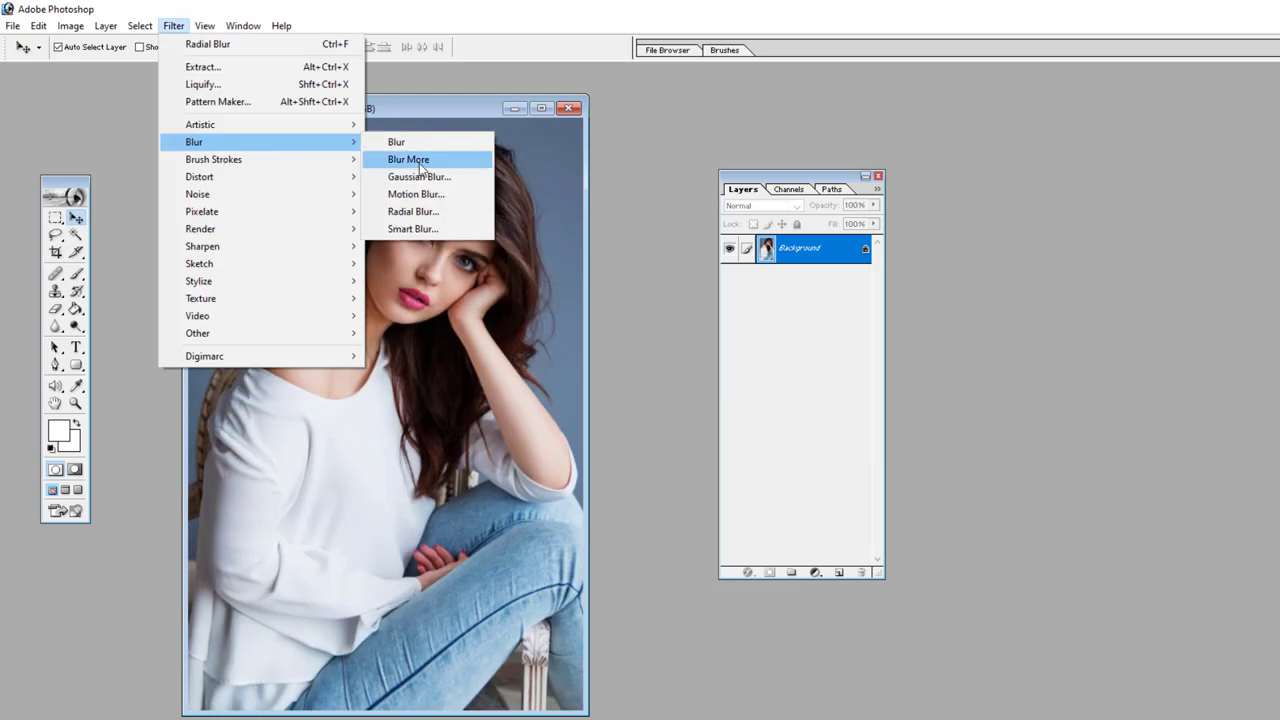
Apply a Zoom Radial Blur at amount 18, then undo it
{"action": "left_click", "coordinate": [446, 212]}
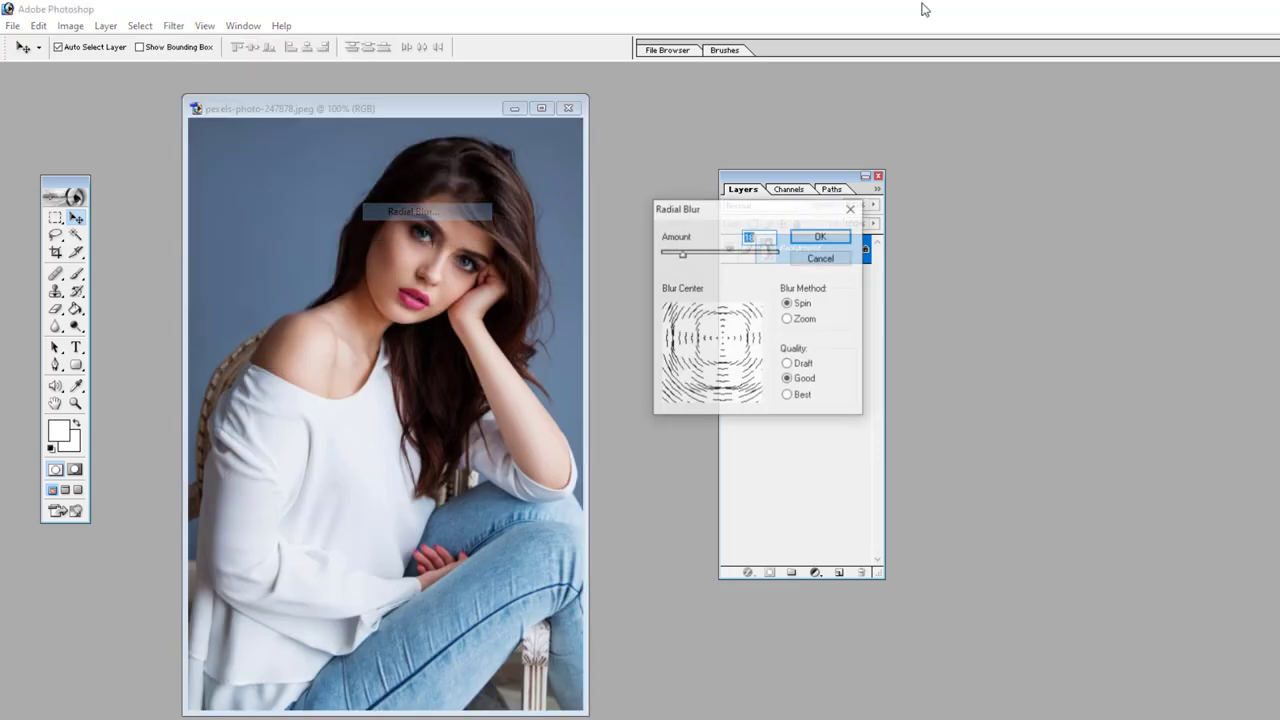
{"action": "left_click", "coordinate": [793, 327]}
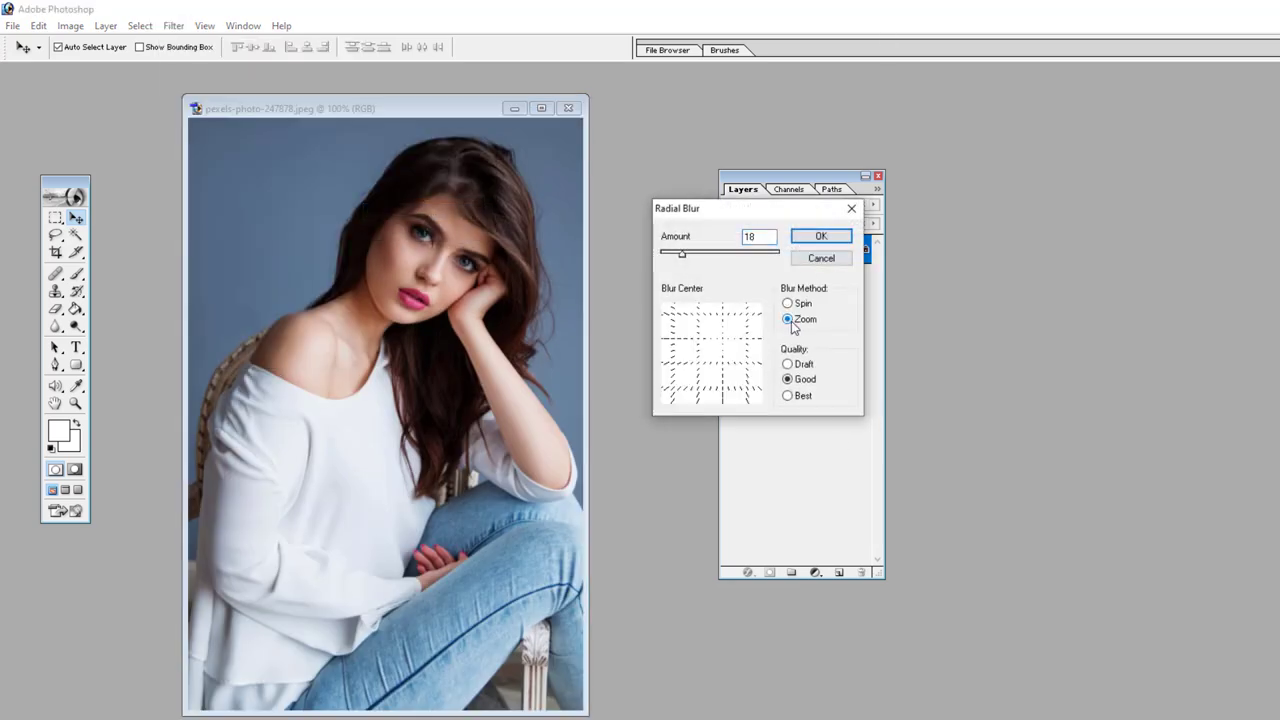
{"action": "left_click", "coordinate": [820, 238]}
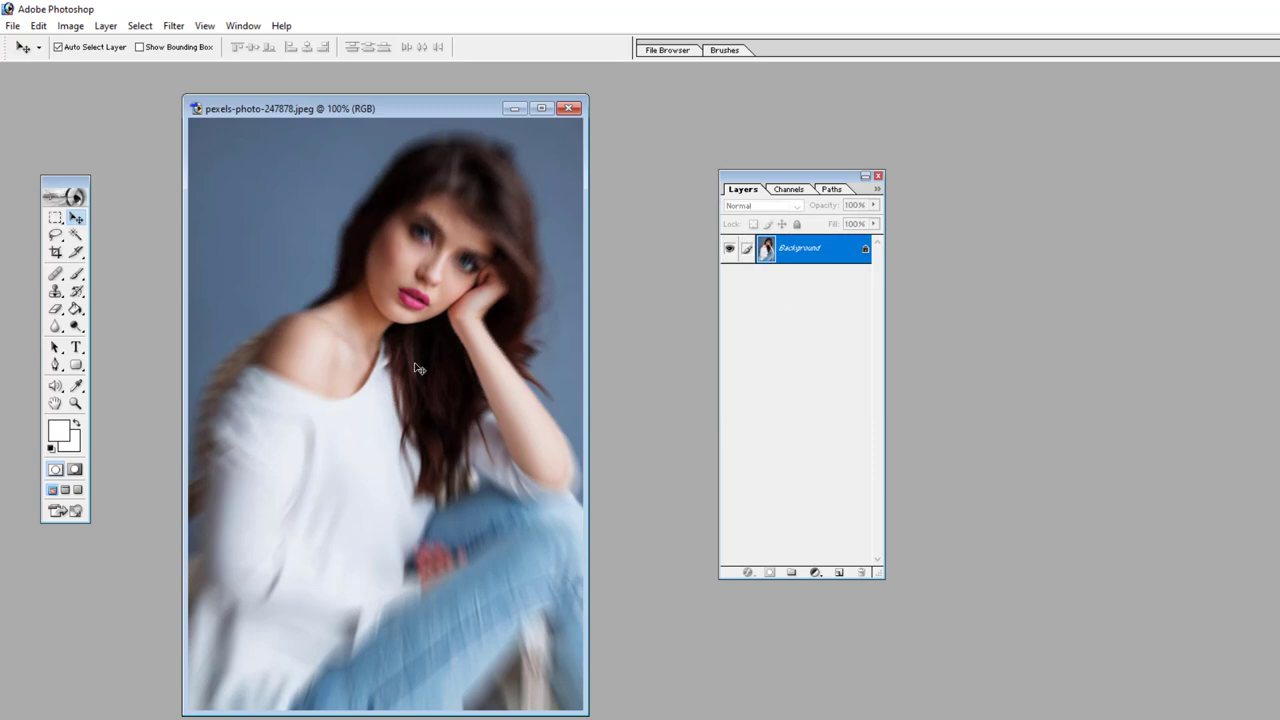
{"action": "key", "text": "ctrl+z"}
{"action": "left_click", "coordinate": [173, 25]}
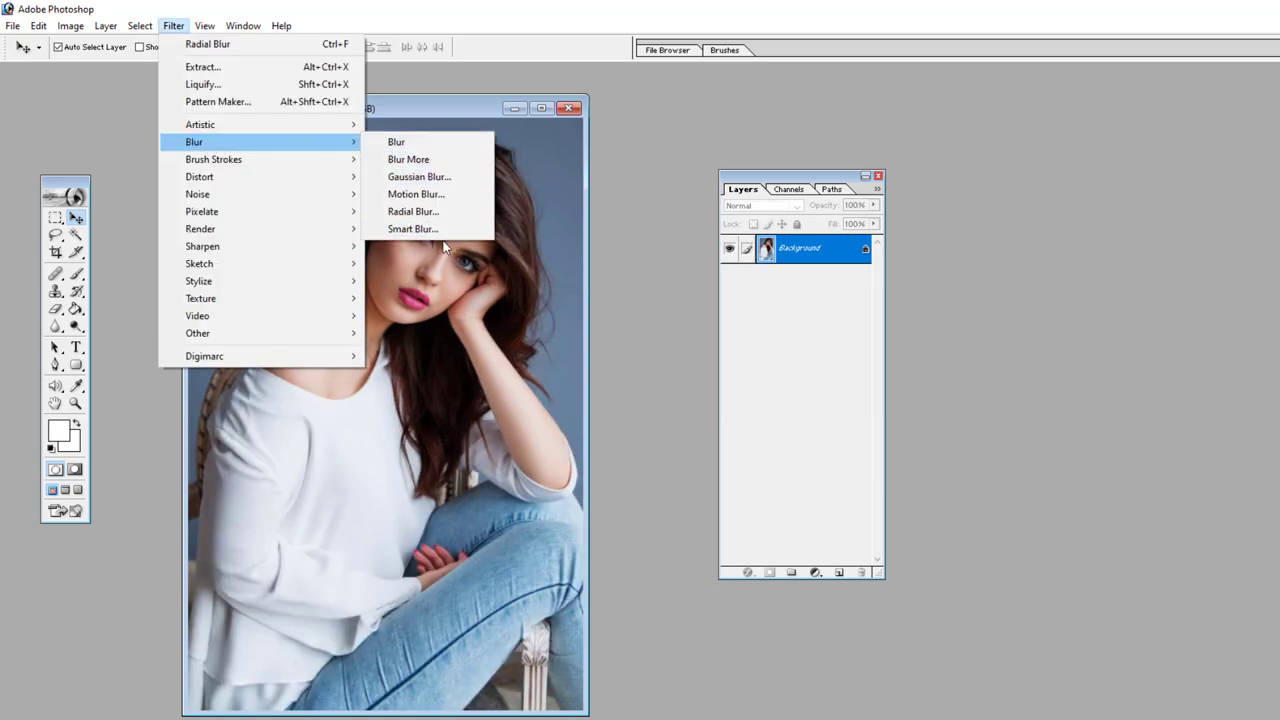
Apply Smart Blur to the portrait with radius 17.7 and Low quality
{"action": "left_click", "coordinate": [437, 229]}
{"action": "left_click_drag", "start_coordinate": [662, 417], "coordinate": [690, 424]}
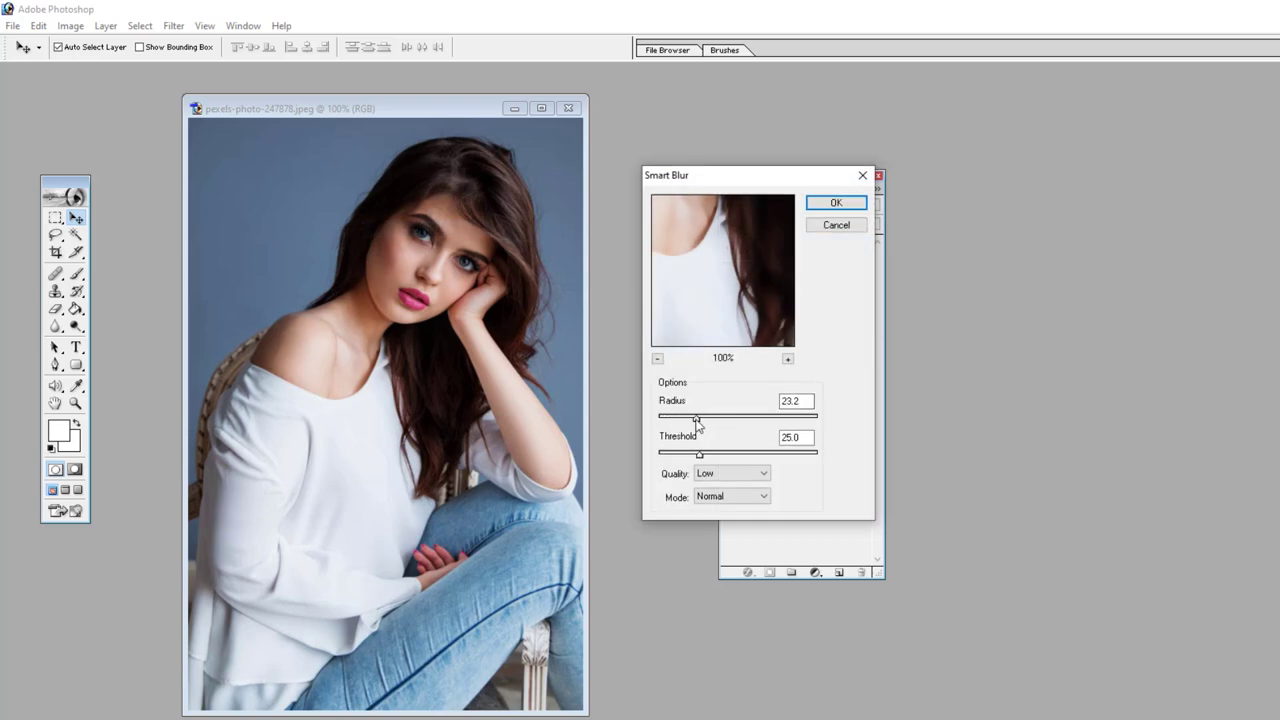
{"action": "left_click_drag", "start_coordinate": [690, 424], "coordinate": [688, 420]}
{"action": "left_click", "coordinate": [739, 473]}
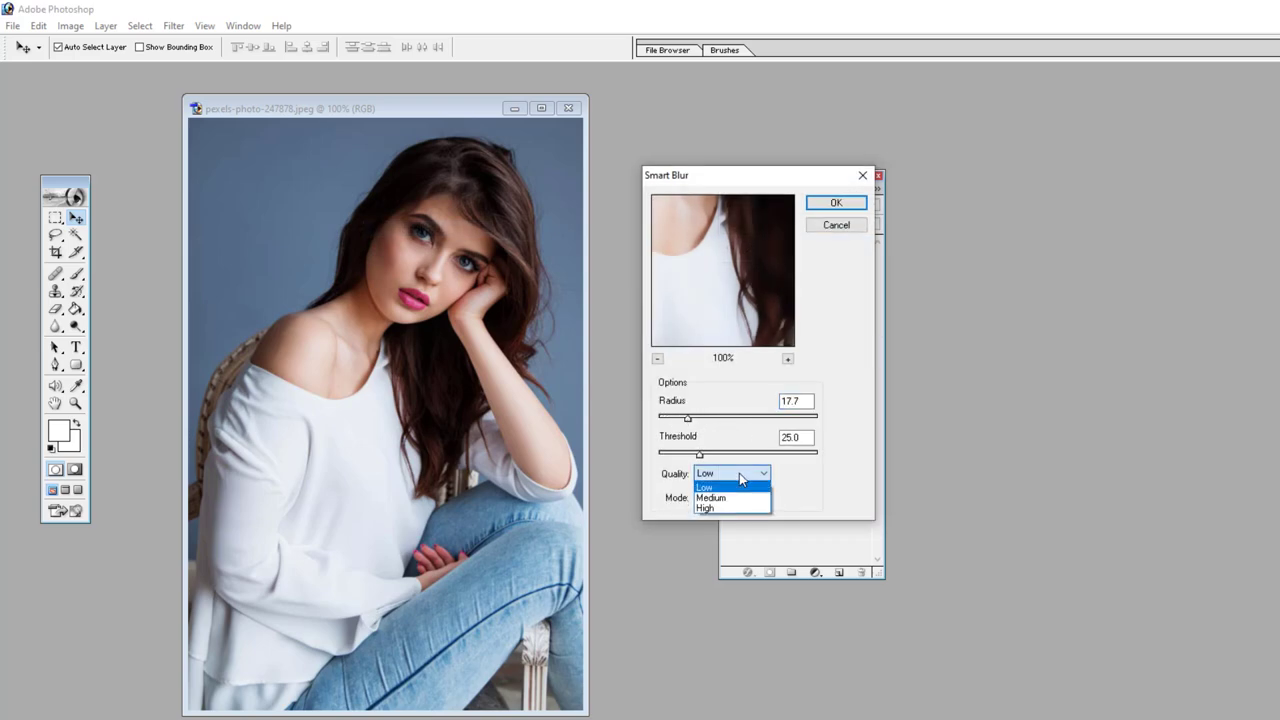
{"action": "left_click", "coordinate": [739, 481]}
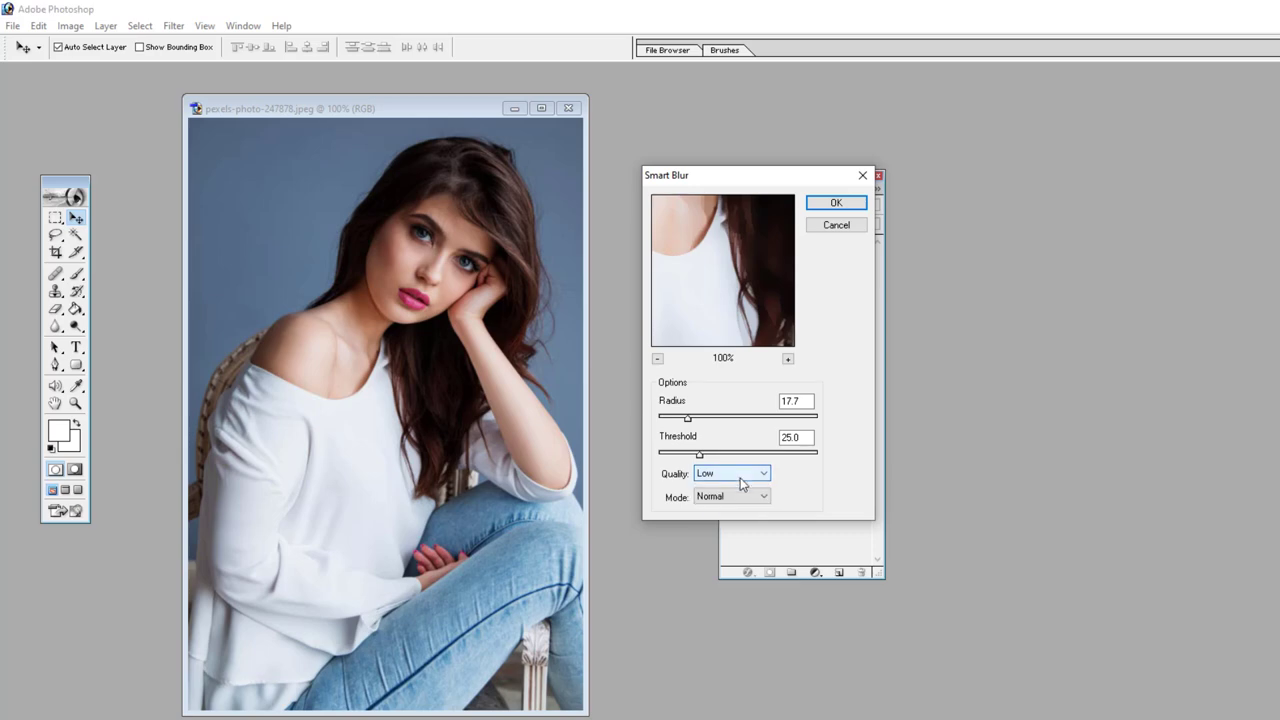
{"action": "left_click", "coordinate": [836, 203]}
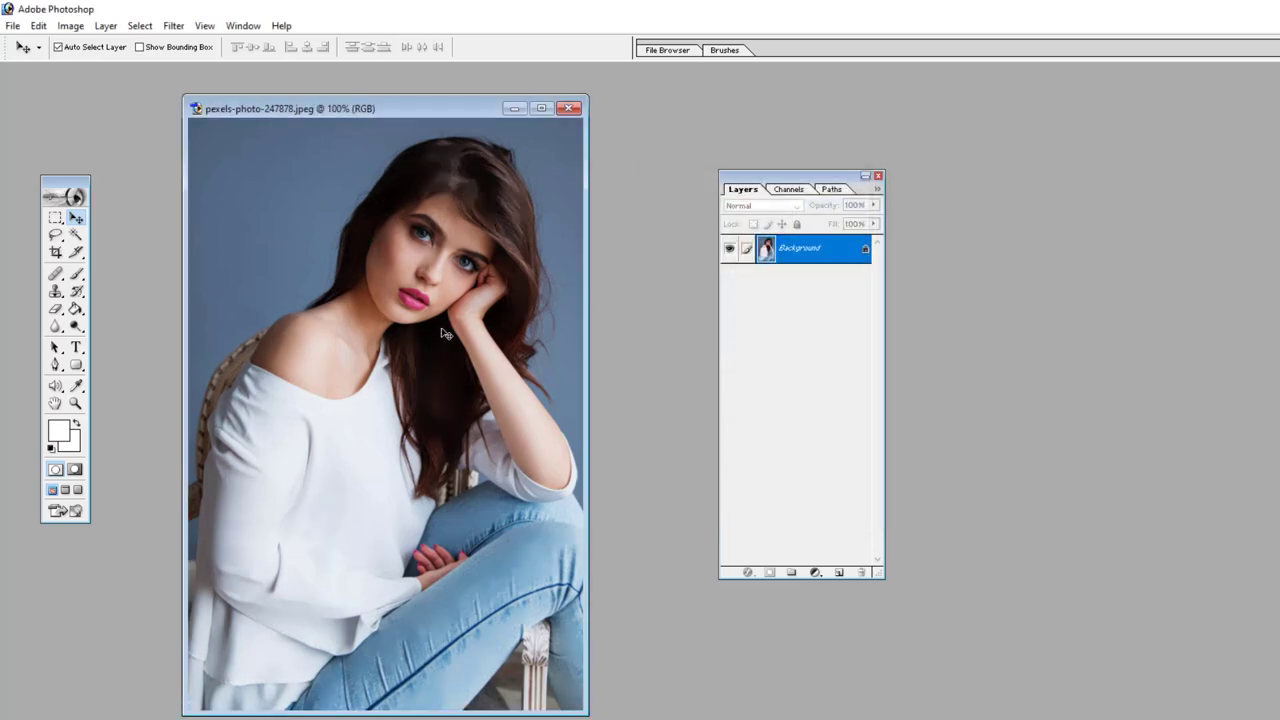
{"action": "left_click", "coordinate": [172, 26]}
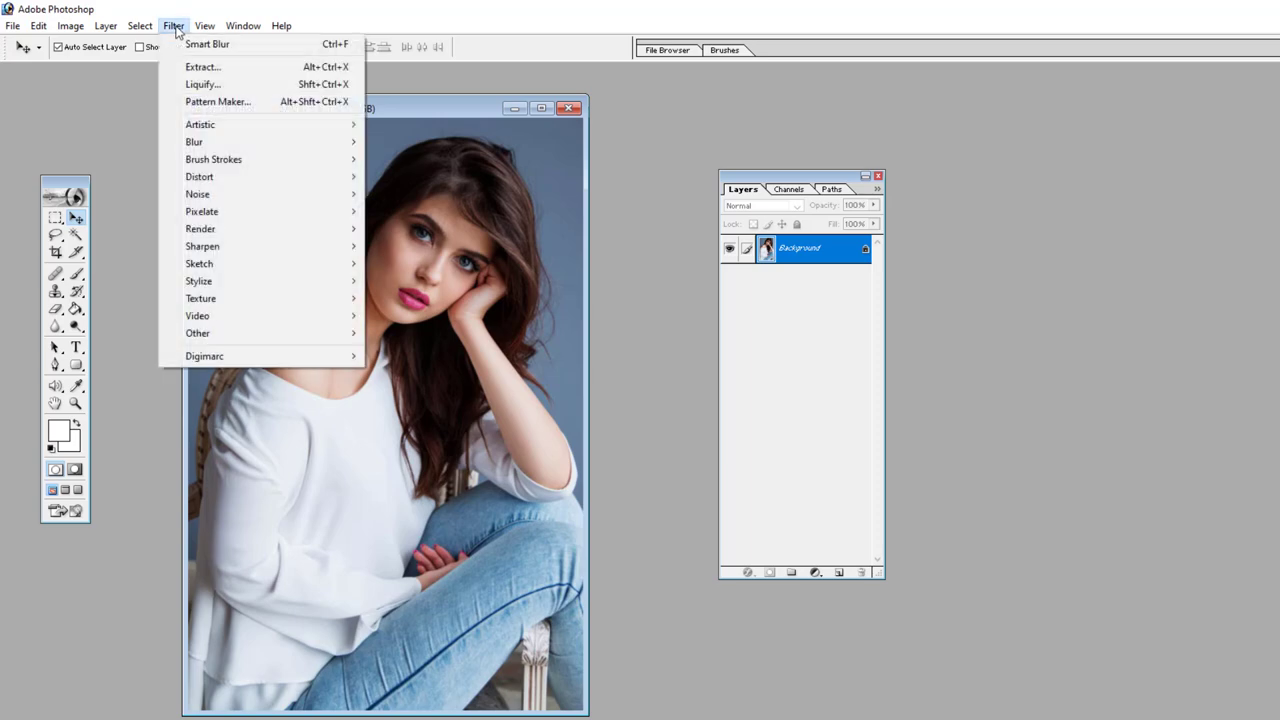
{"action": "mouse_move", "coordinate": [213, 159]}
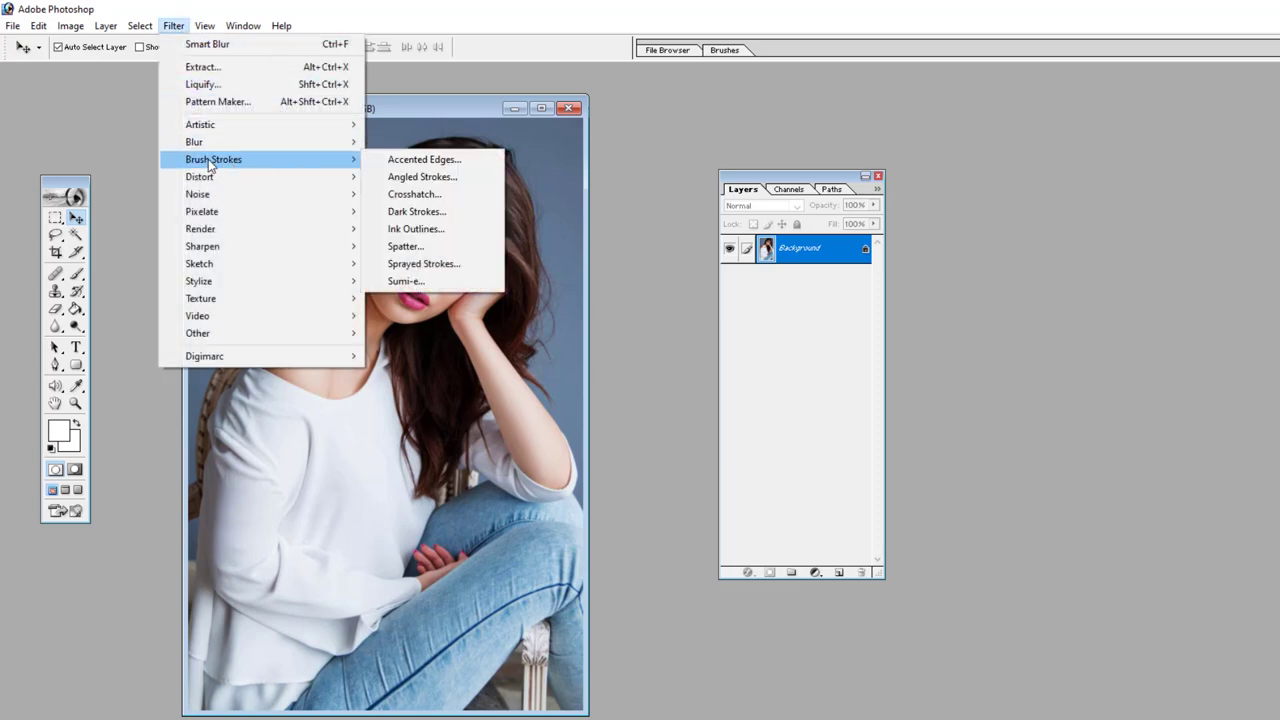
Apply Accented Edges to the portrait, then undo it
{"action": "left_click", "coordinate": [428, 162]}
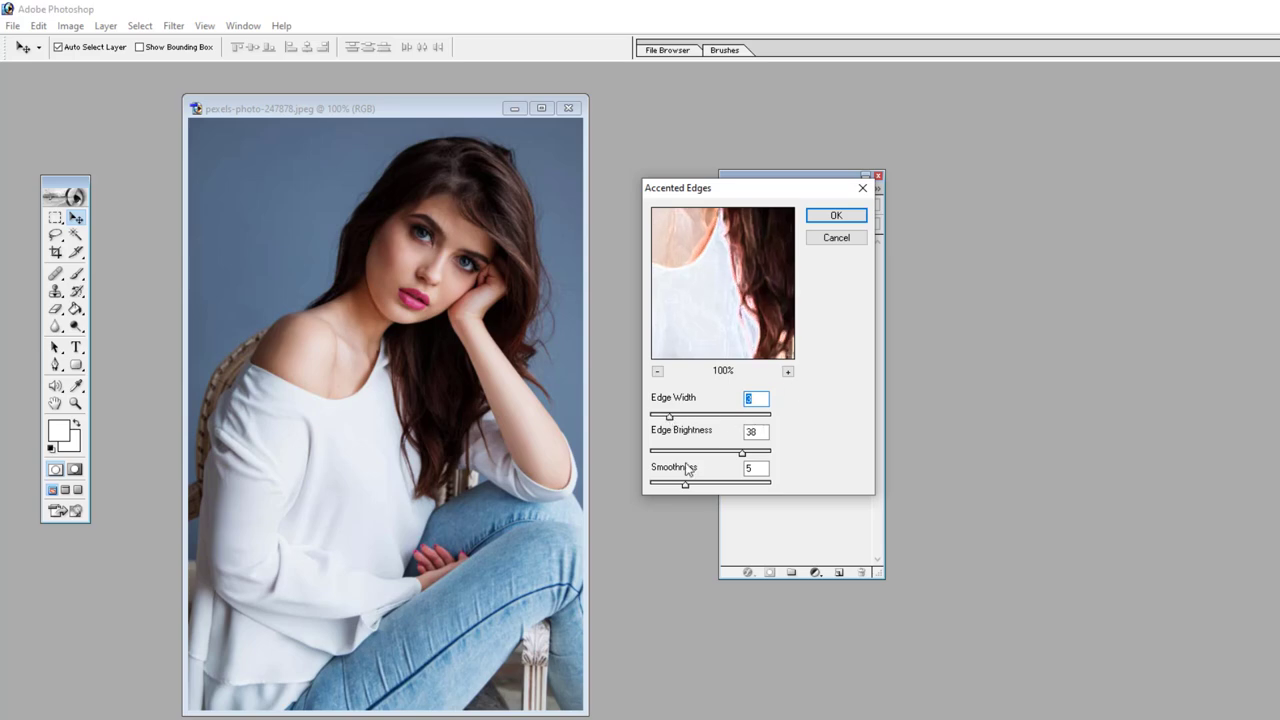
{"action": "left_click", "coordinate": [830, 217]}
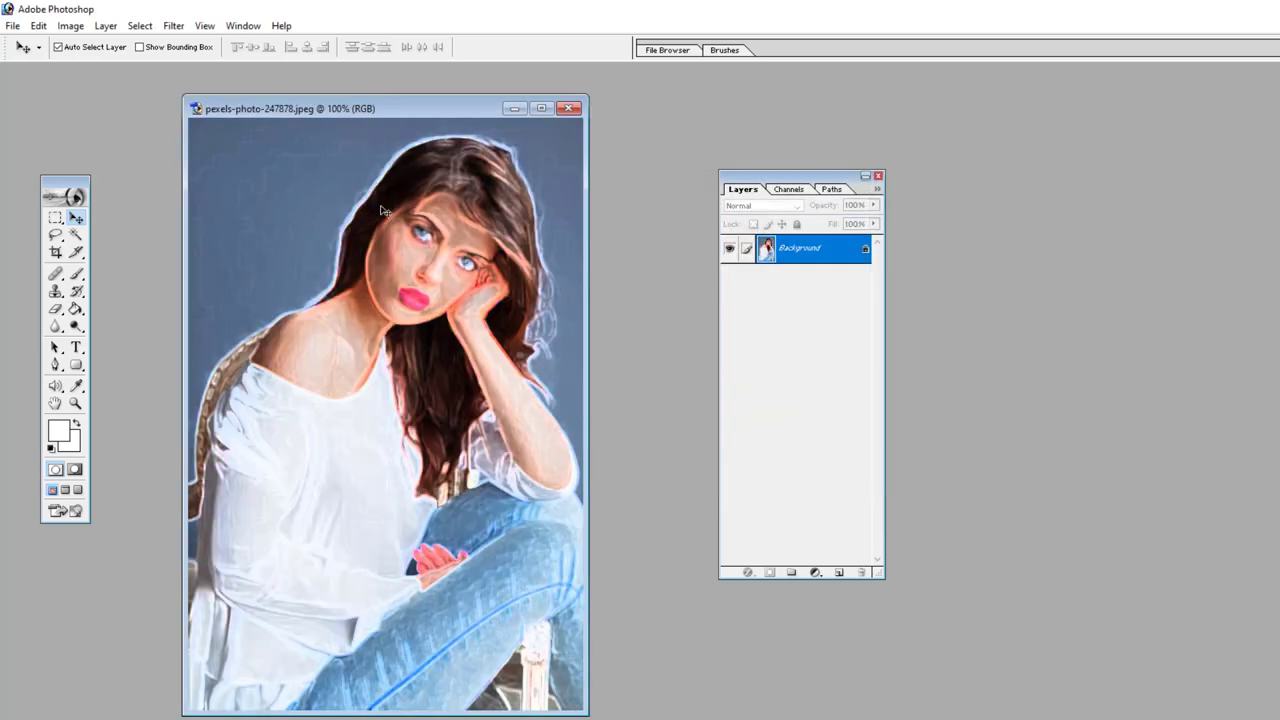
{"action": "key", "text": "ctrl+z"}
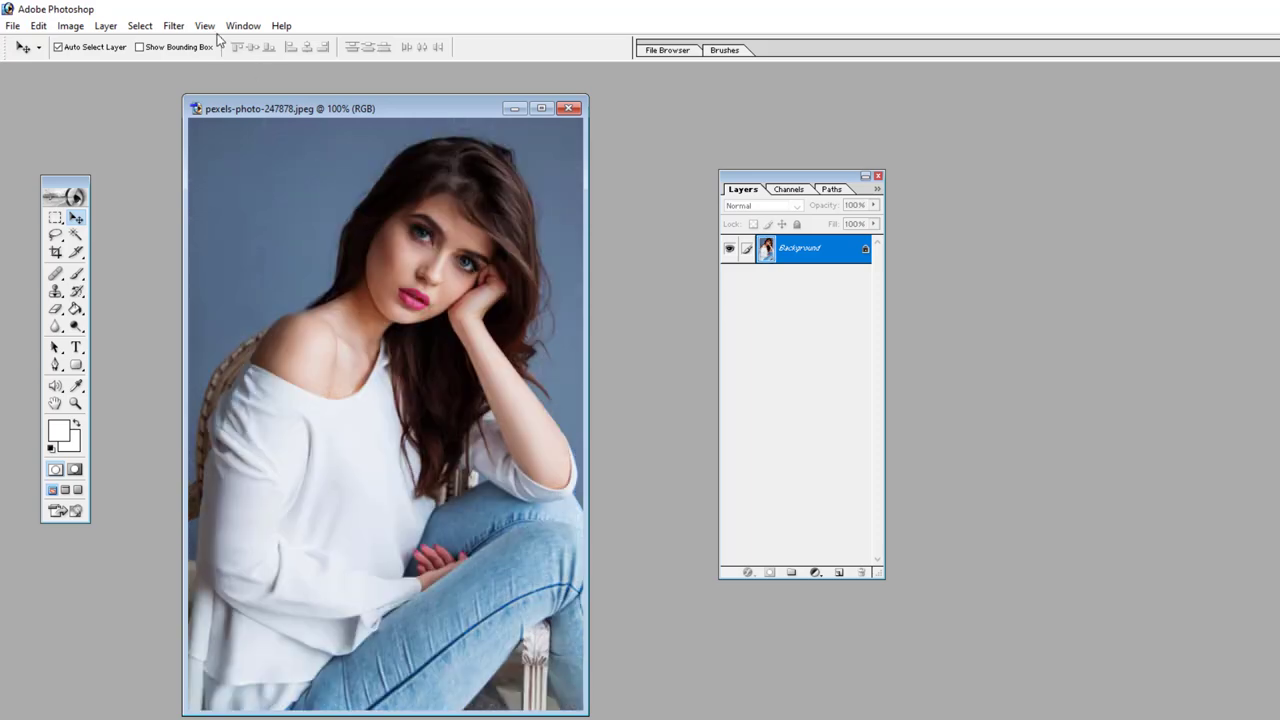
{"action": "left_click", "coordinate": [173, 25]}
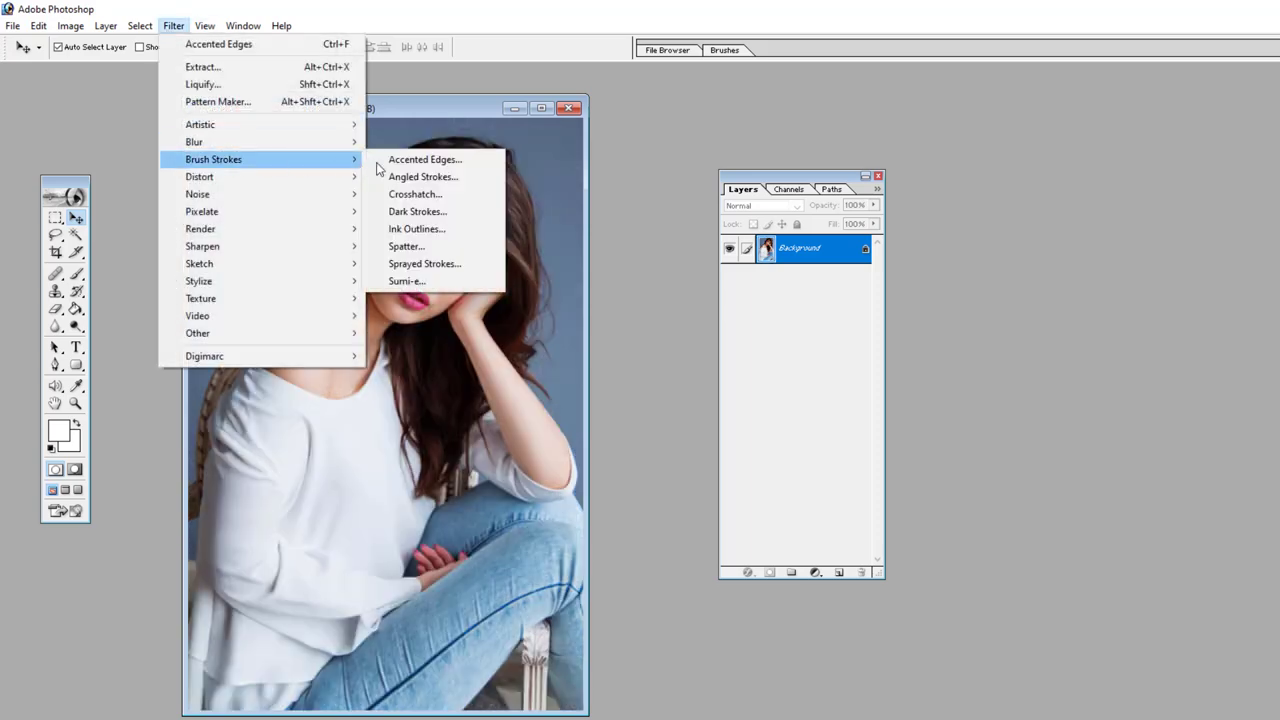
Apply Angled Strokes with direction balance 22
{"action": "left_click", "coordinate": [425, 178]}
{"action": "mouse_move", "coordinate": [713, 420]}
{"action": "left_mouse_down"}
{"action": "mouse_move", "coordinate": [678, 420]}
{"action": "mouse_move", "coordinate": [716, 419]}
{"action": "left_mouse_up"}
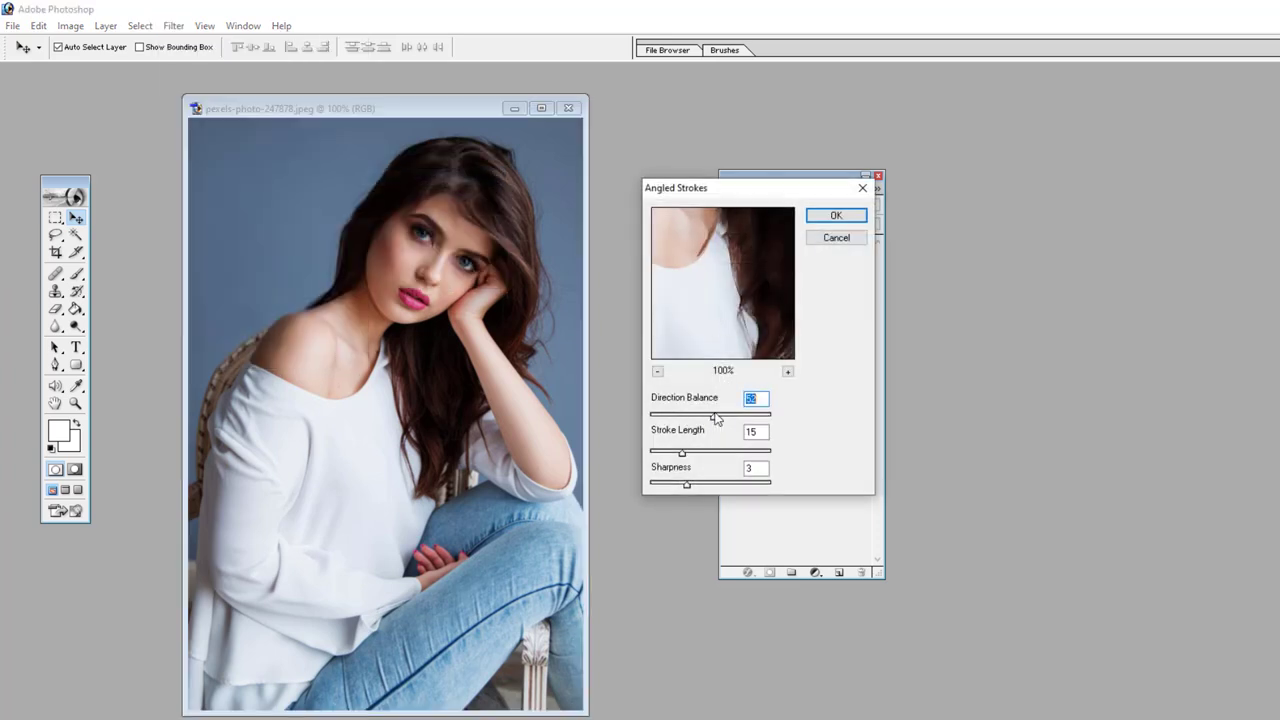
{"action": "left_click", "coordinate": [836, 216]}
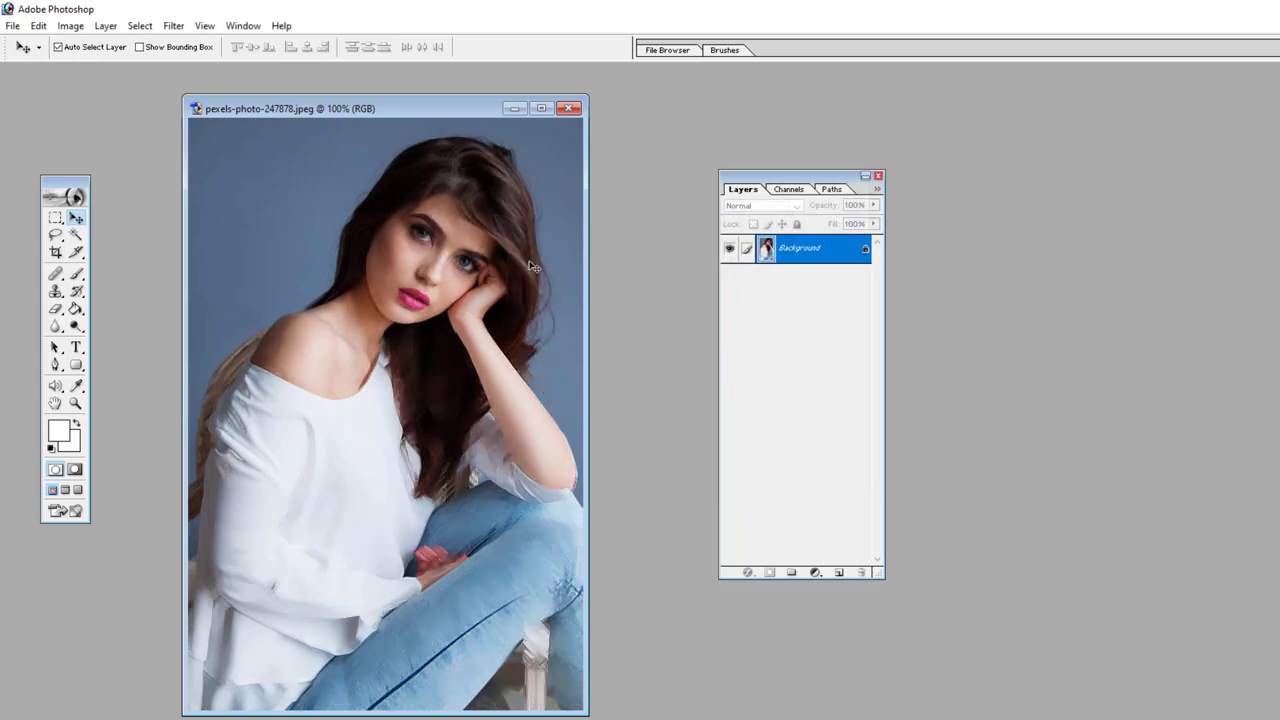
{"action": "left_click", "coordinate": [173, 26]}
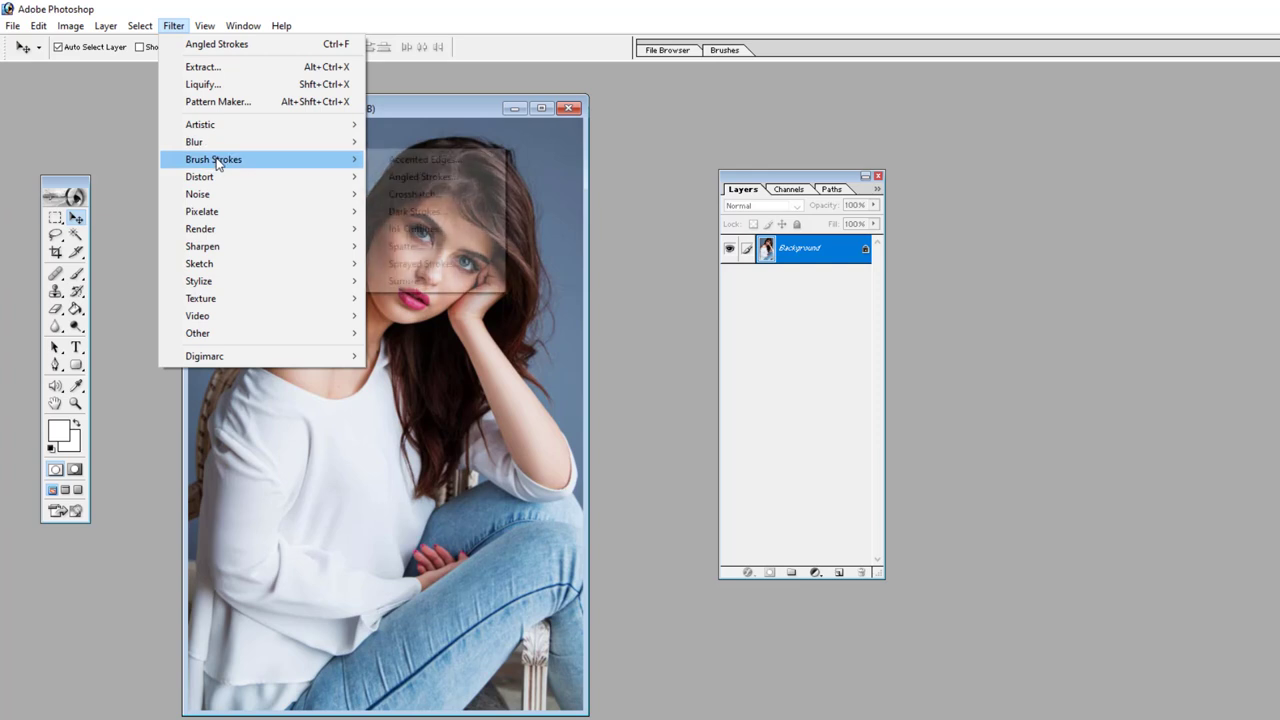
{"action": "mouse_move", "coordinate": [213, 159]}
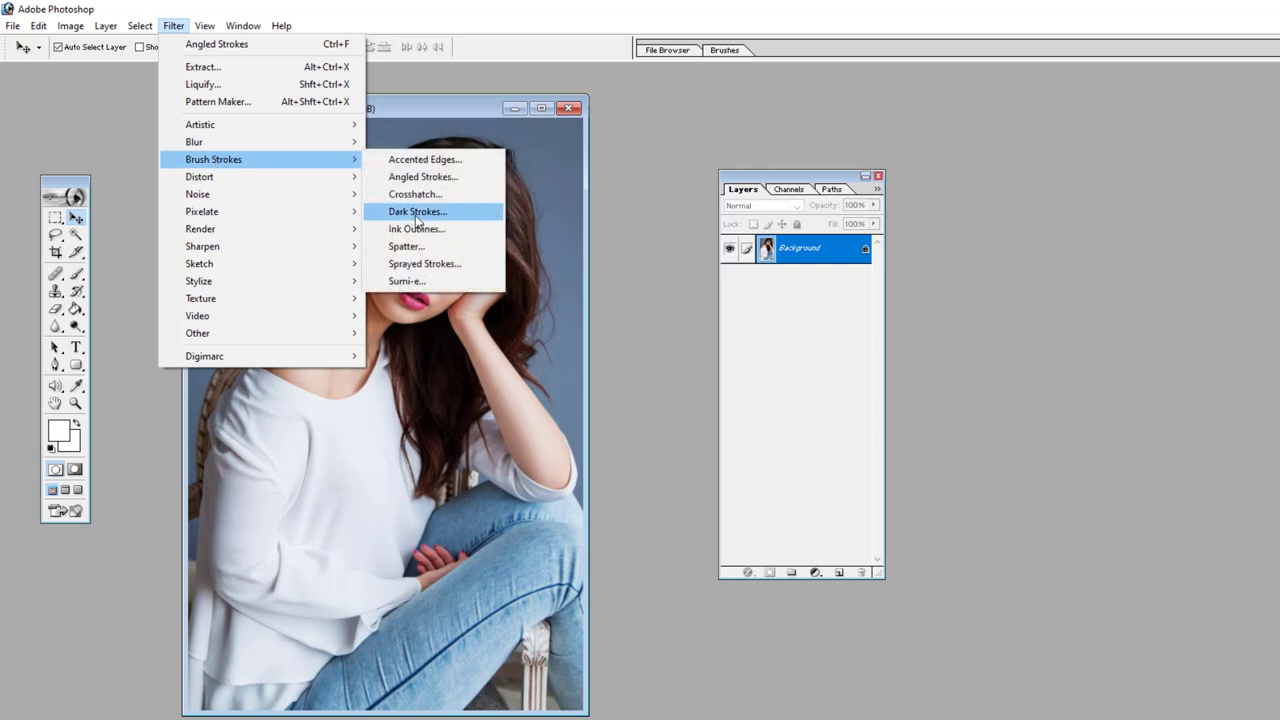
Apply Sprayed Strokes with stroke length 8, then undo it
{"action": "left_click", "coordinate": [428, 266]}
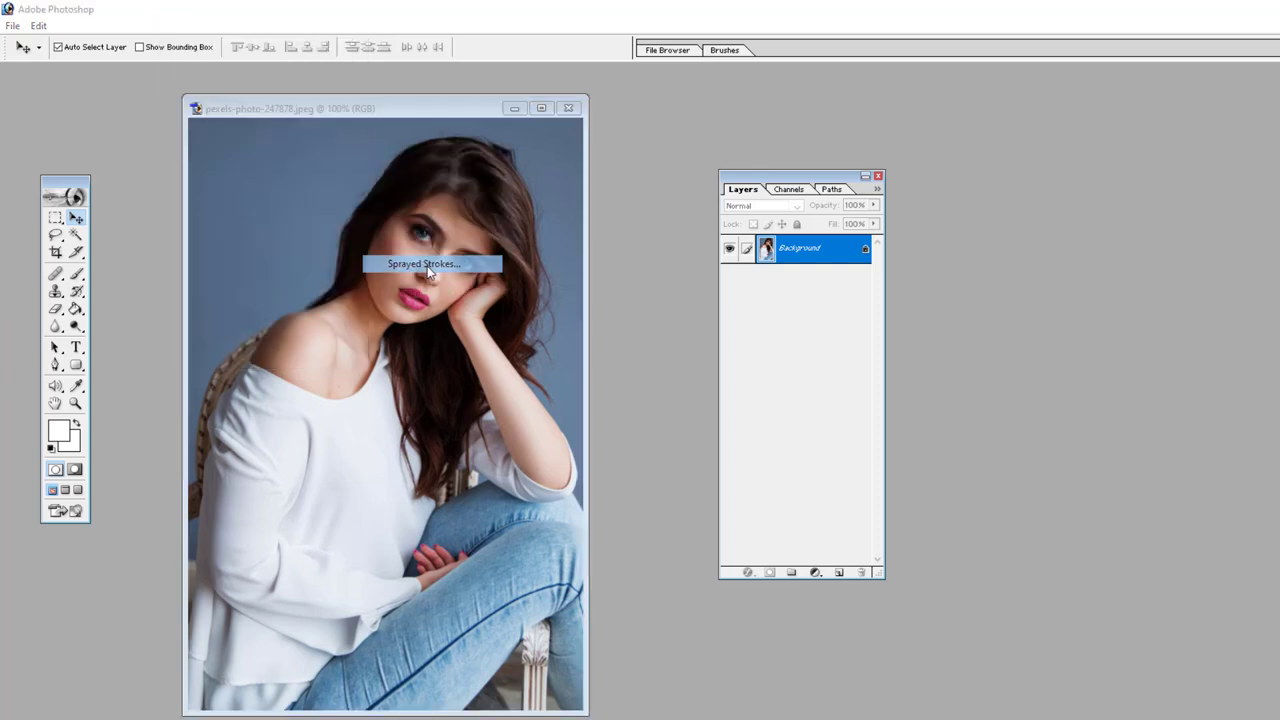
{"action": "left_click_drag", "start_coordinate": [723, 419], "coordinate": [698, 419]}
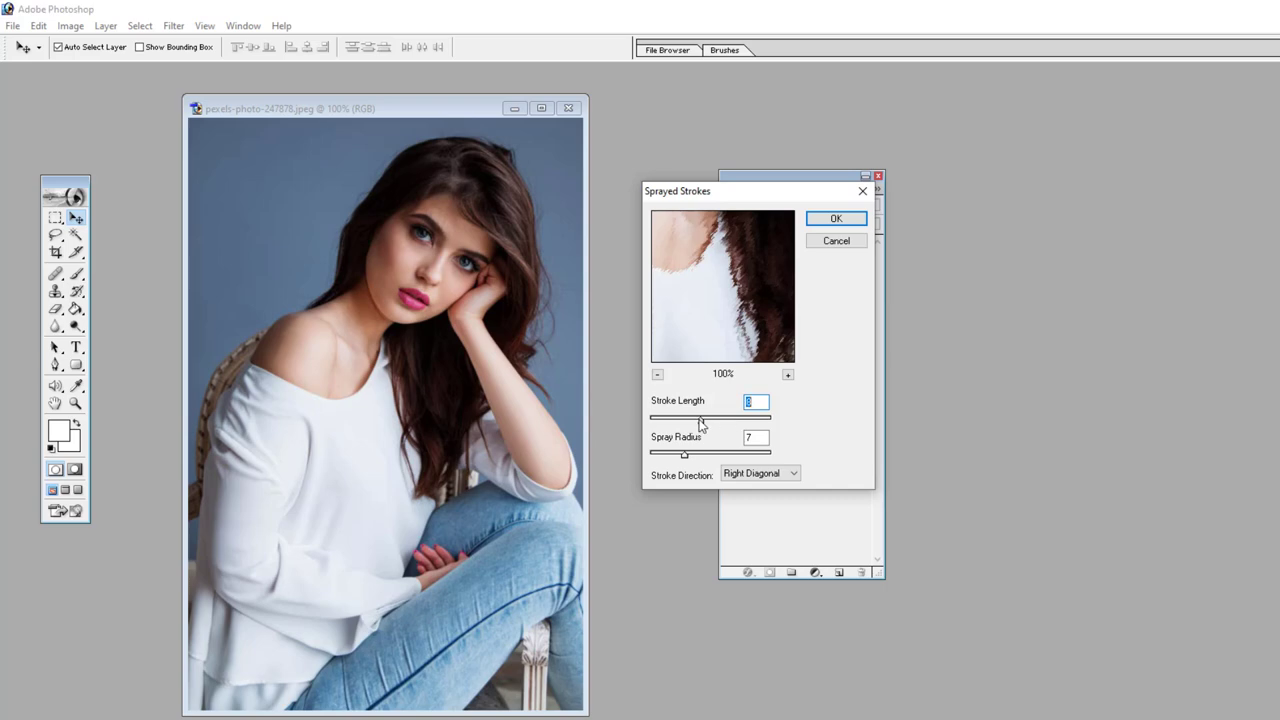
{"action": "left_click", "coordinate": [836, 220]}
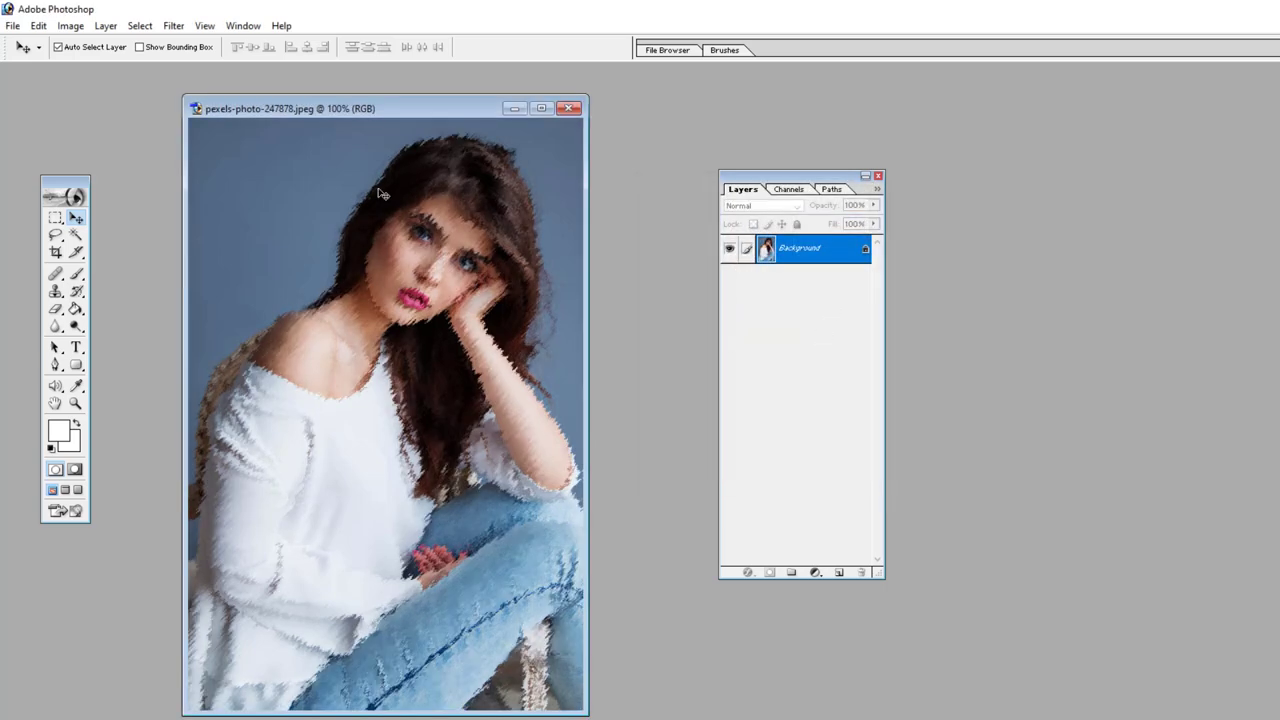
{"action": "key", "text": "ctrl+z"}
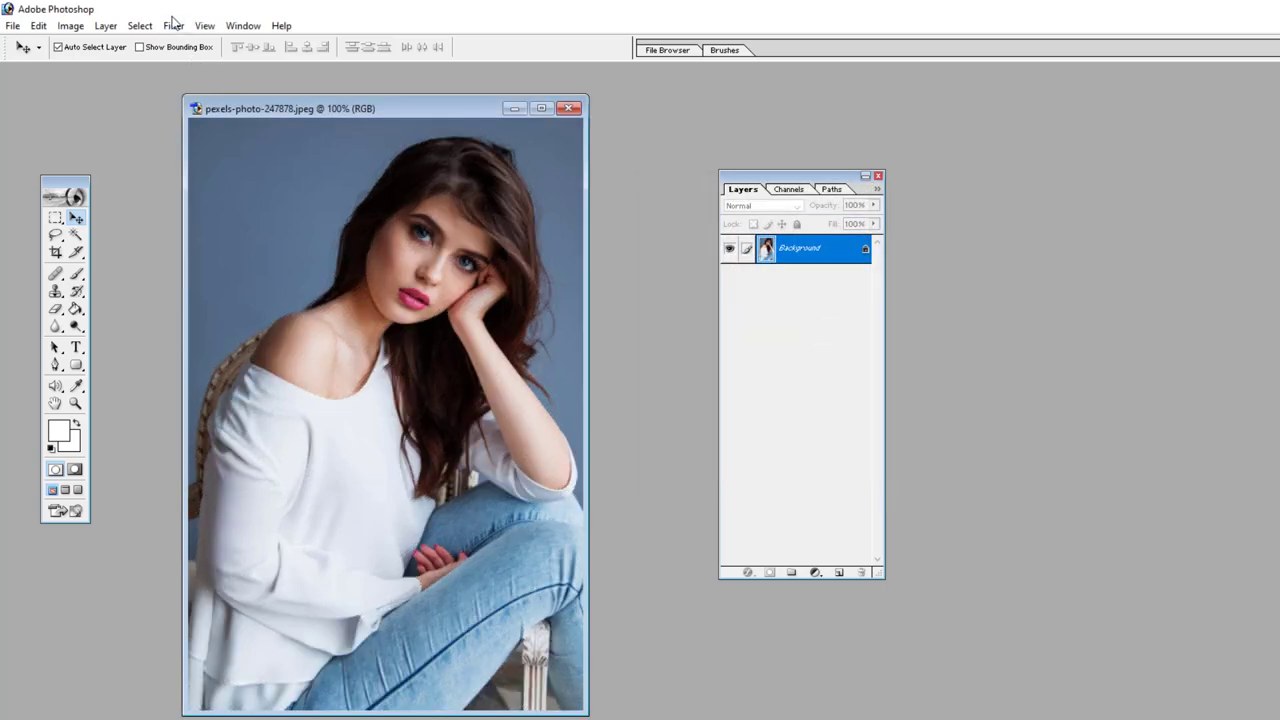
{"action": "left_click", "coordinate": [173, 24]}
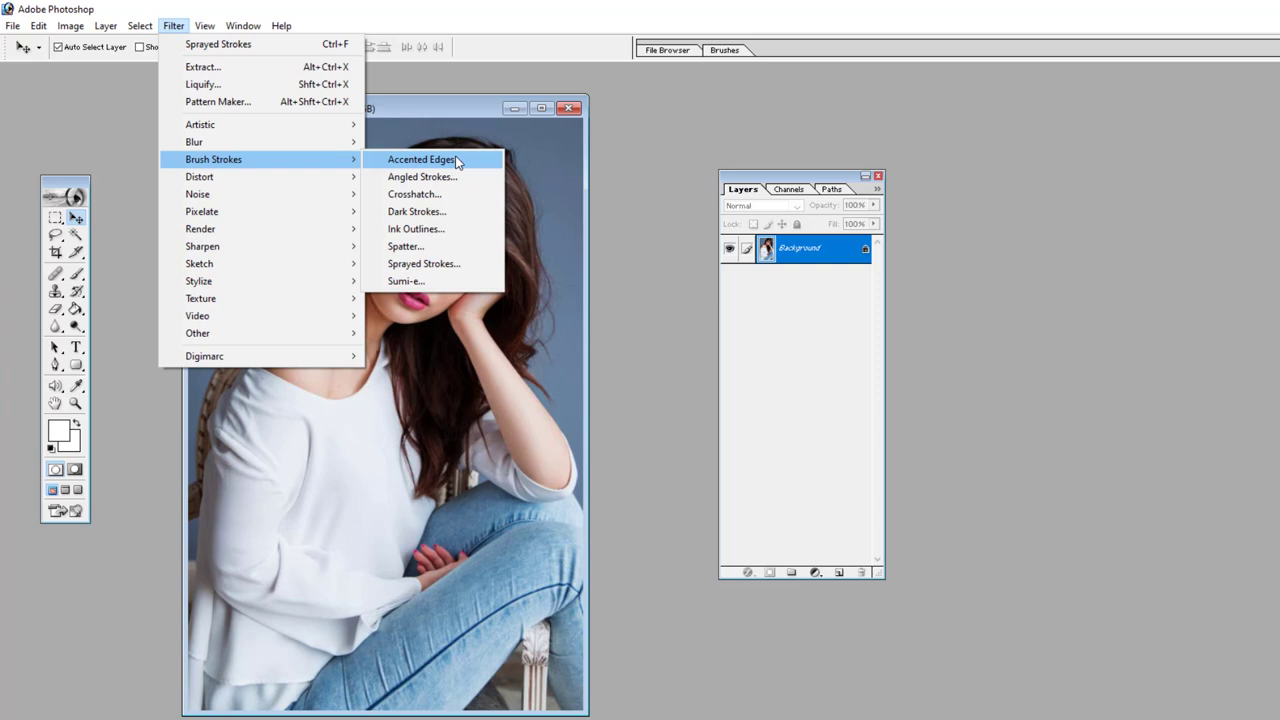
Apply Dark Strokes to the portrait with default settings
{"action": "left_click", "coordinate": [459, 219]}
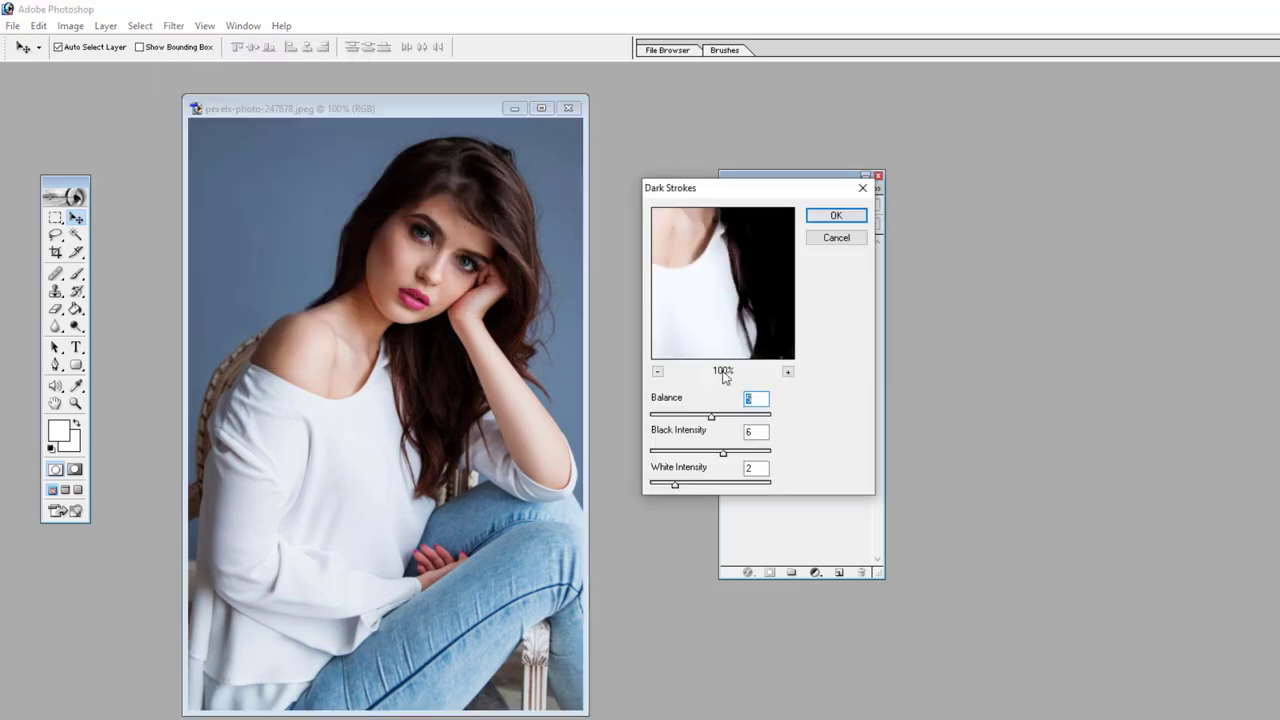
{"action": "left_click", "coordinate": [828, 216]}
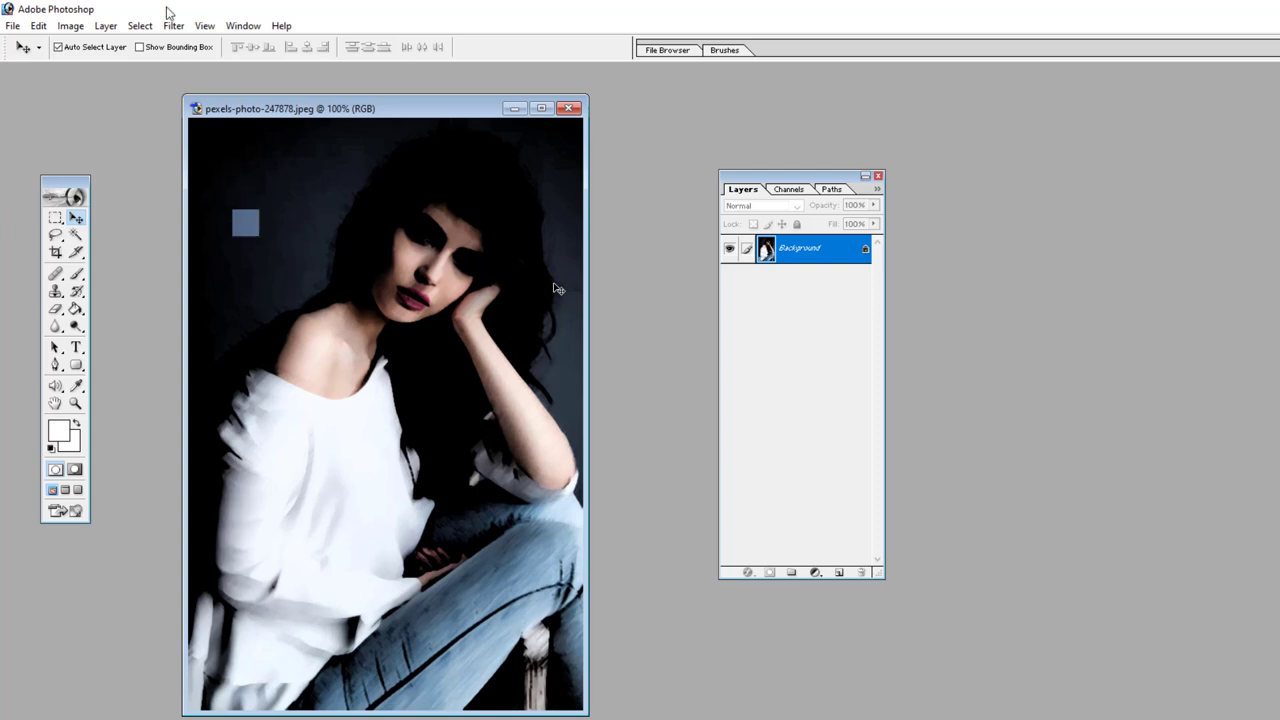
{"action": "left_click", "coordinate": [172, 26]}
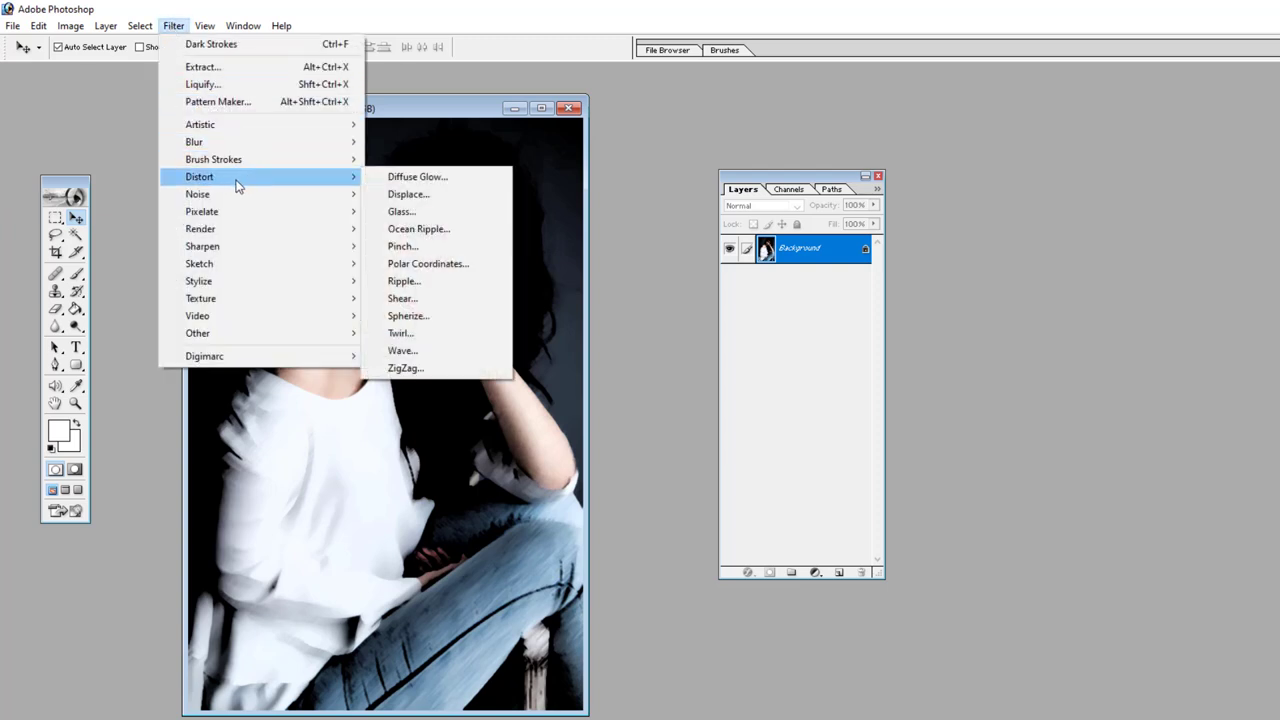